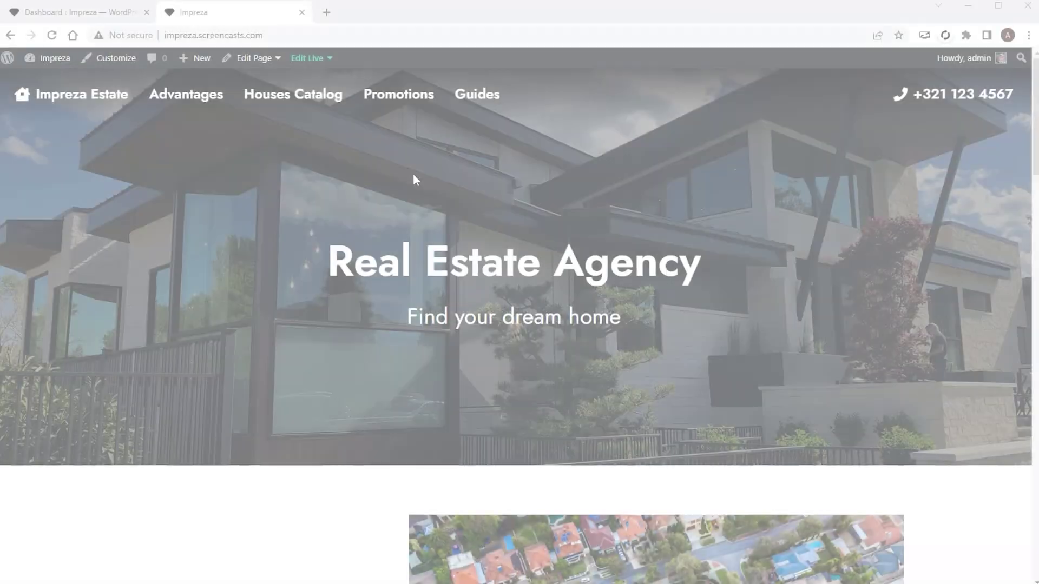
scroll(752, 265, "down", 13)
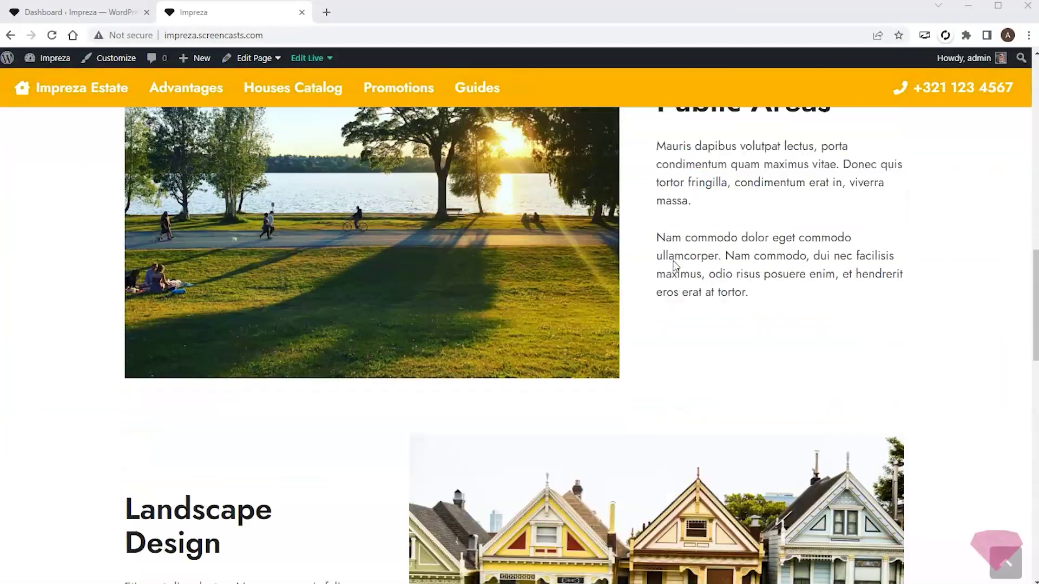
- Browse the home page, then go to the still-empty Houses Catalog page
scroll(768, 263, "up", 10)
scroll(768, 263, "up", 10)
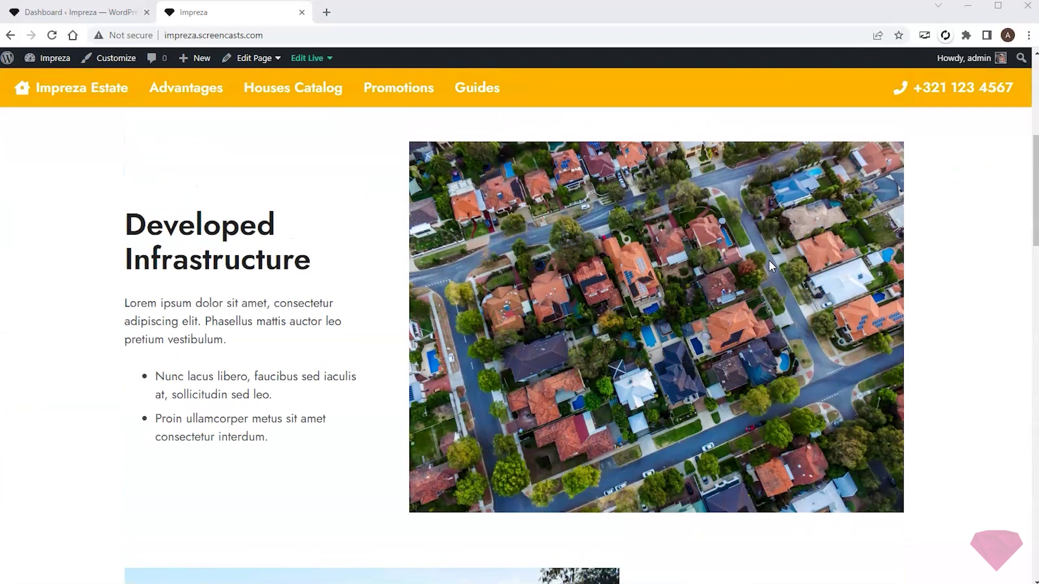
left_click(317, 96)
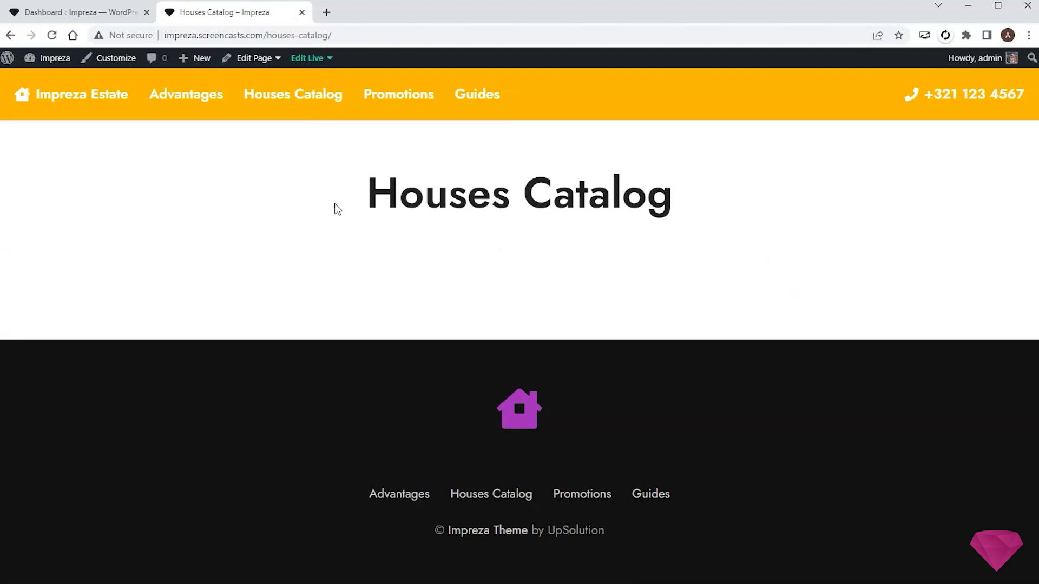
- Install and activate Advanced Custom Fields PRO from the Impreza Addons page
left_click(61, 12)
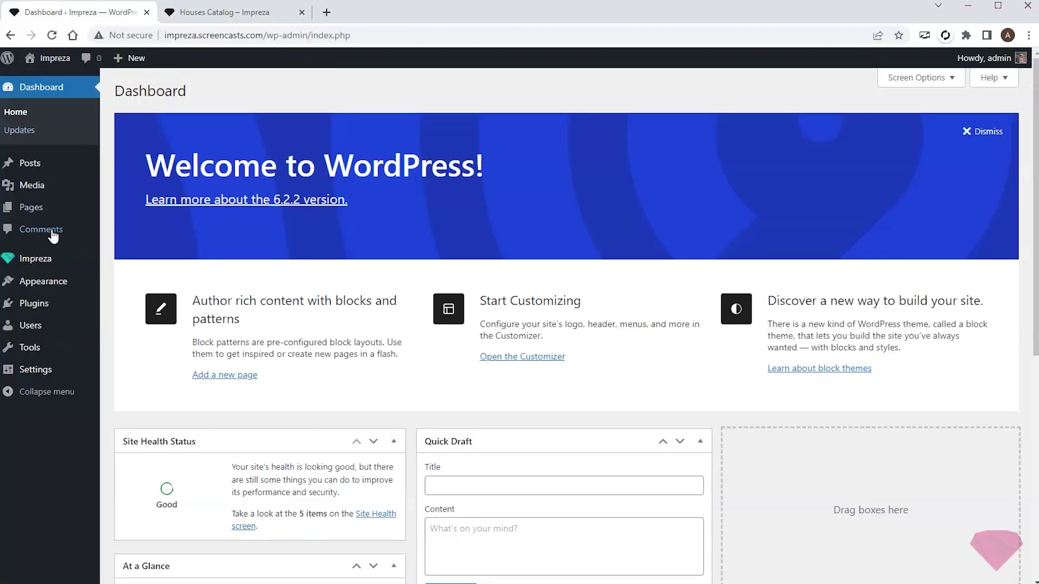
mouse_move(36, 258)
left_click(127, 352)
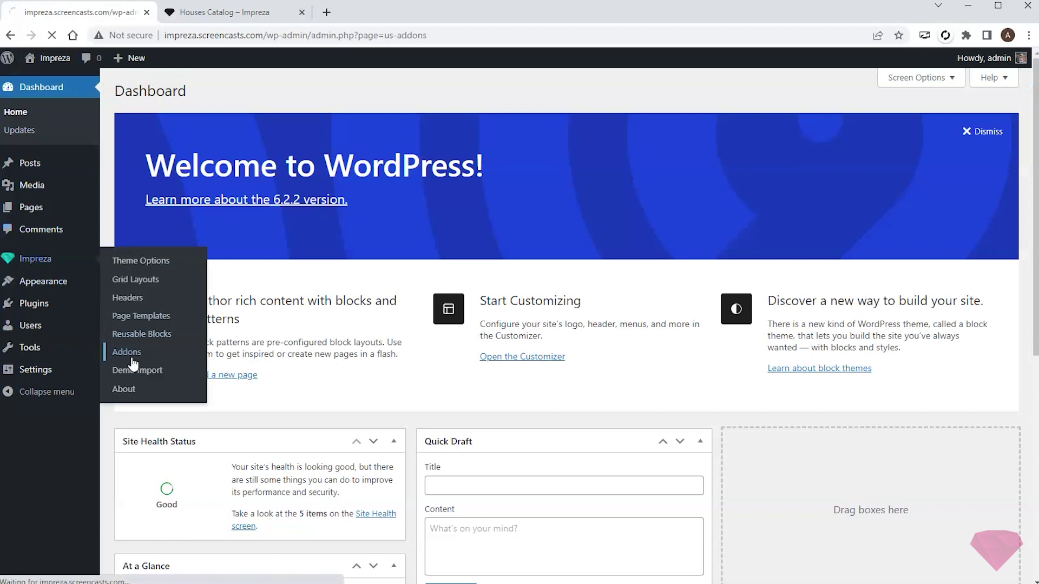
left_click(455, 324)
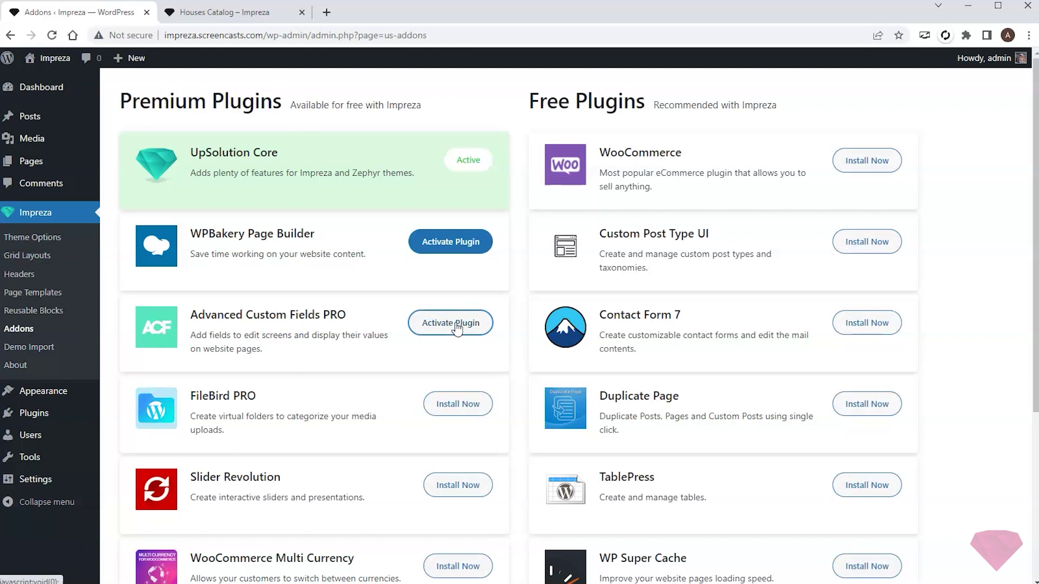
left_click(457, 324)
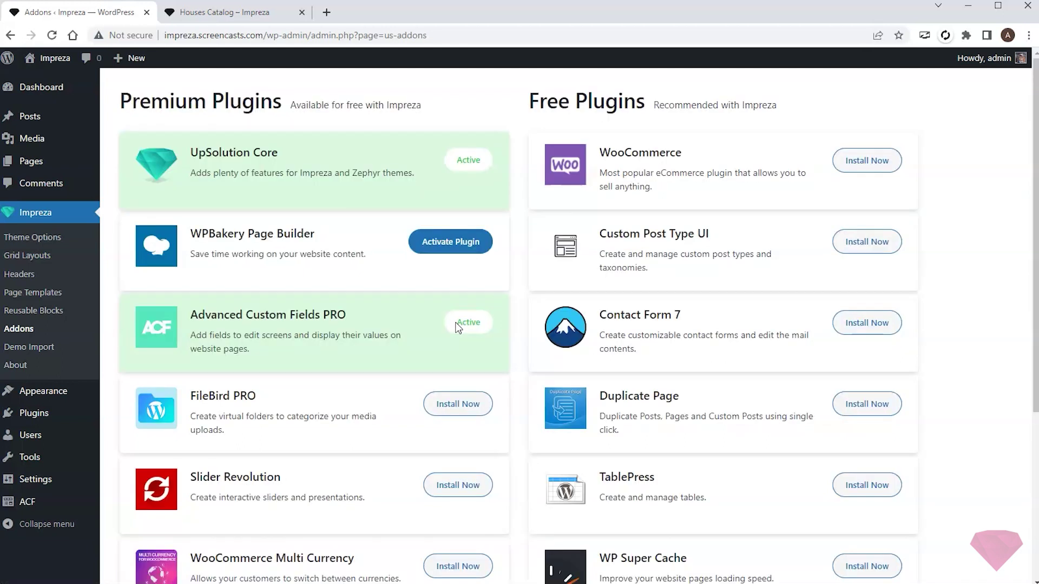
left_click(27, 502)
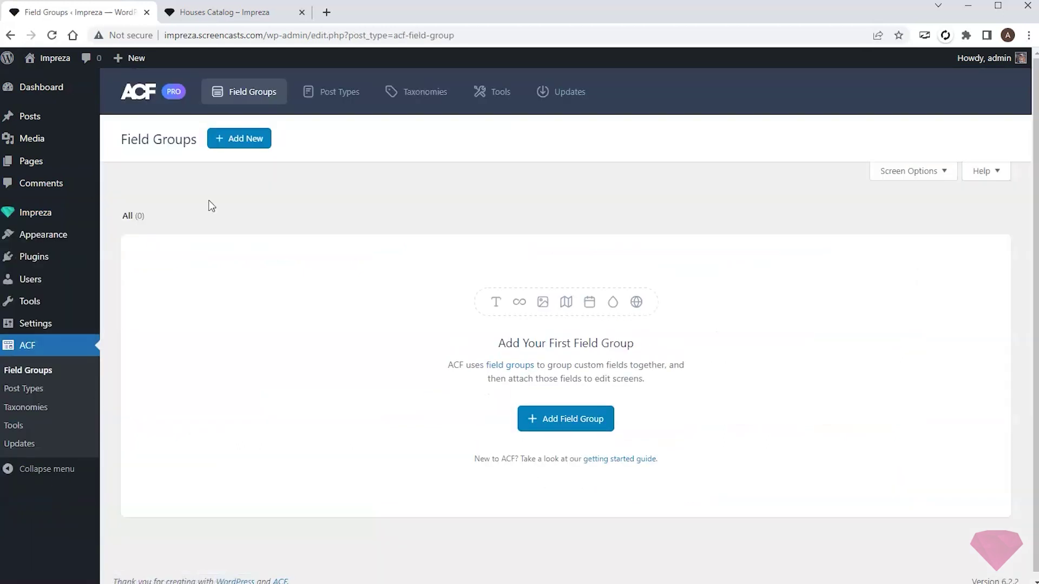
- Create and save an ACF post type labelled Houses, singular House, key house
left_click(334, 96)
left_click(227, 138)
left_click(275, 253)
left_click(215, 318)
type("House")
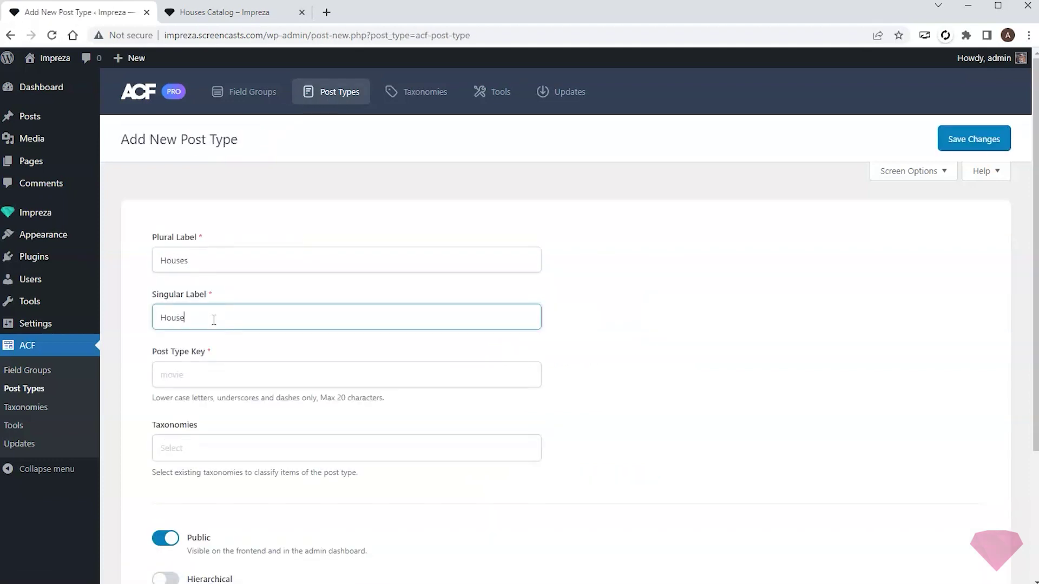
left_click(973, 139)
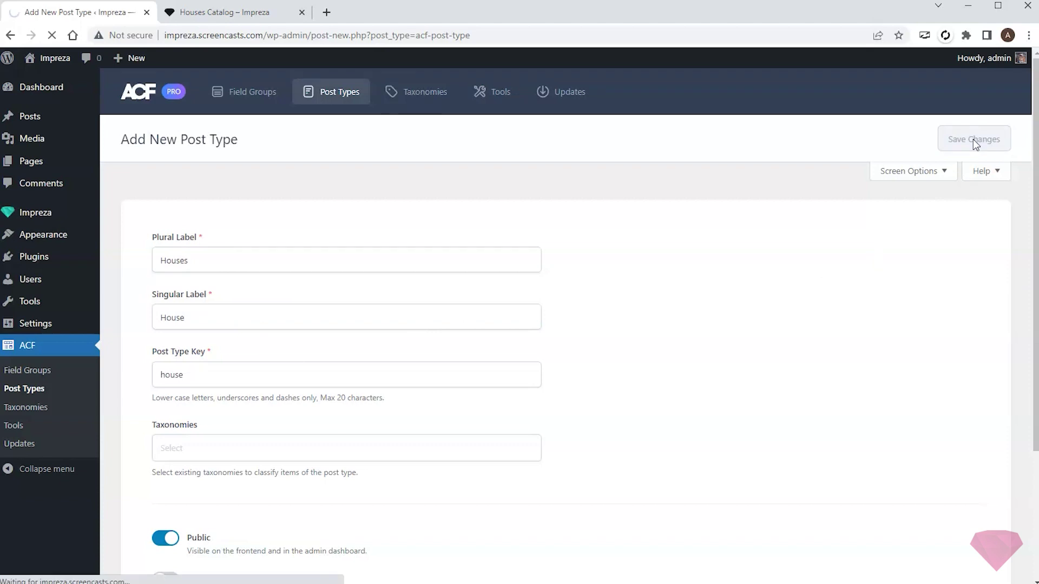
mouse_move(52, 205)
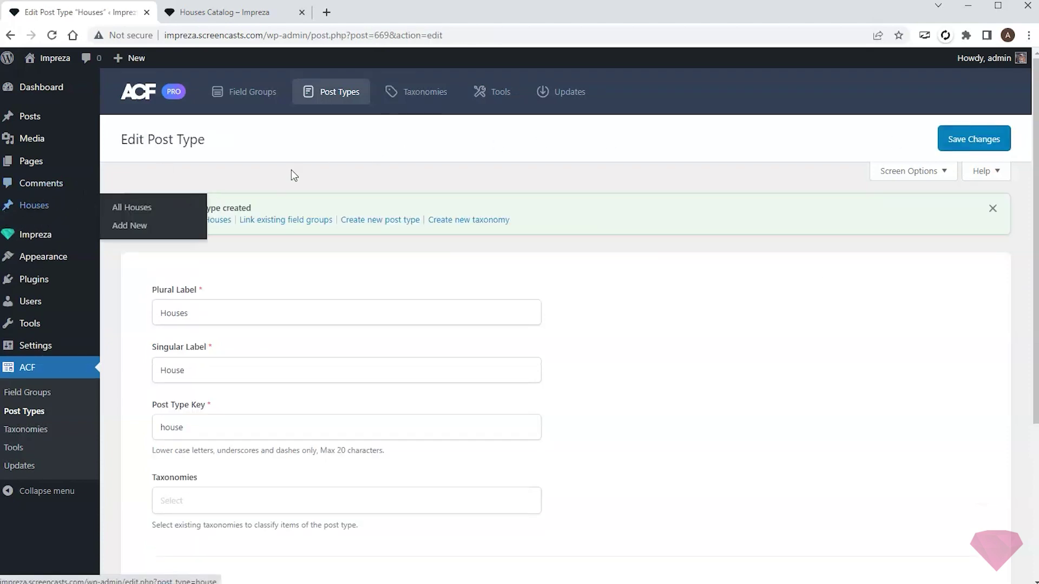
left_click(250, 94)
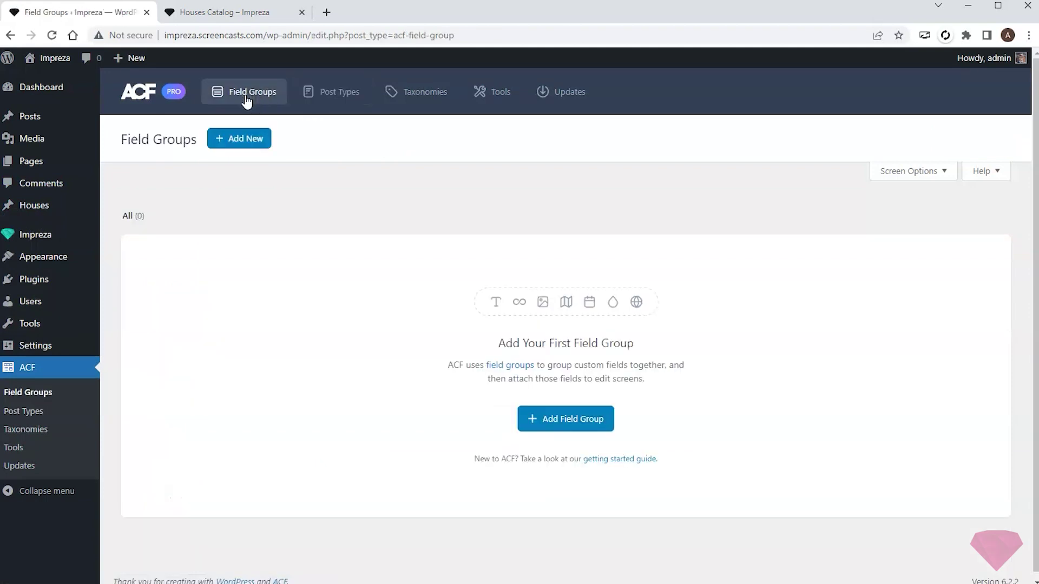
- Start a new field group, Houses Group, located on Post Type = House
left_click(248, 143)
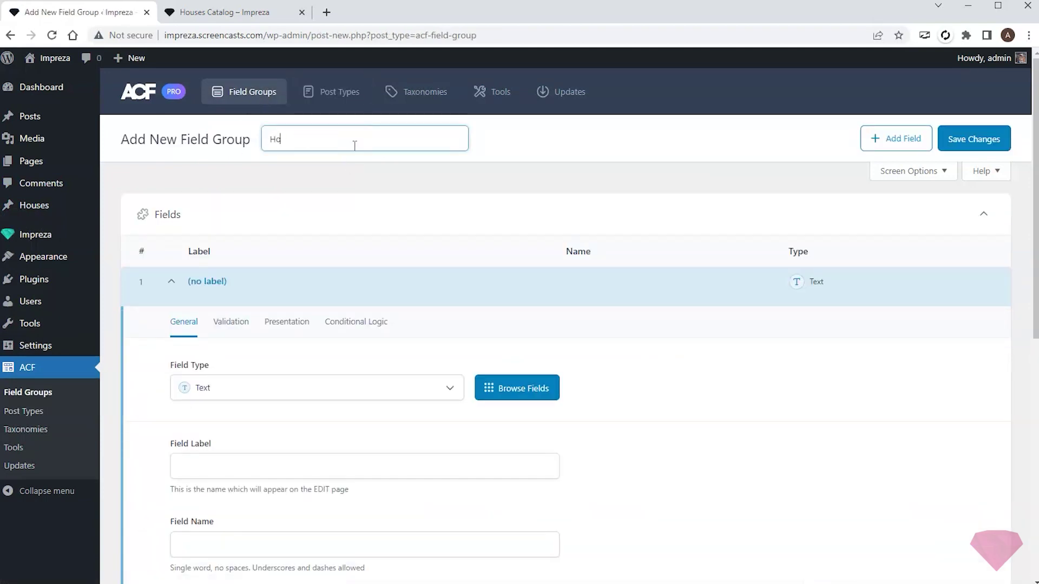
scroll(716, 292, "down", 10)
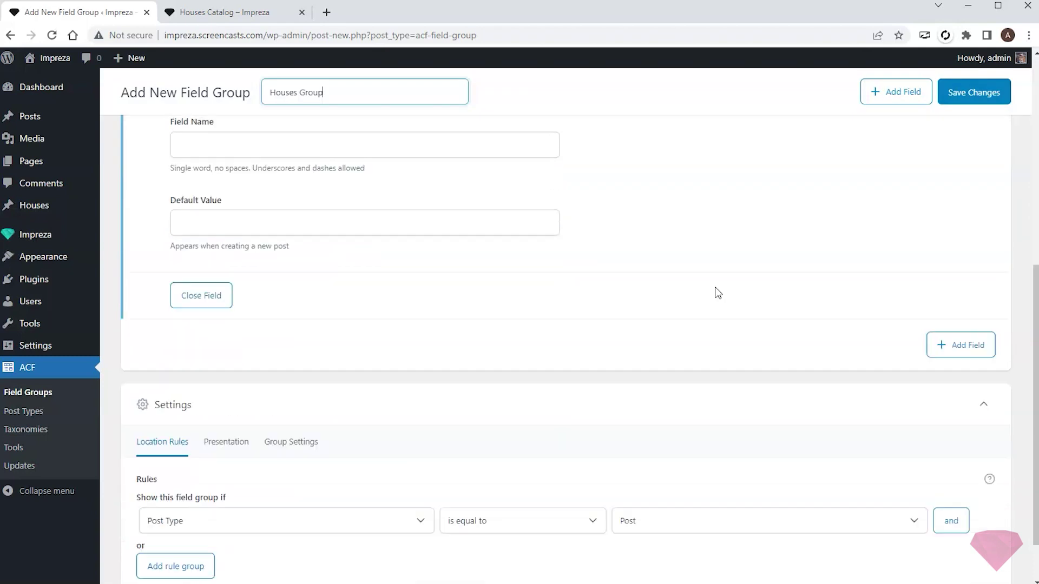
left_click(674, 461)
left_click(658, 505)
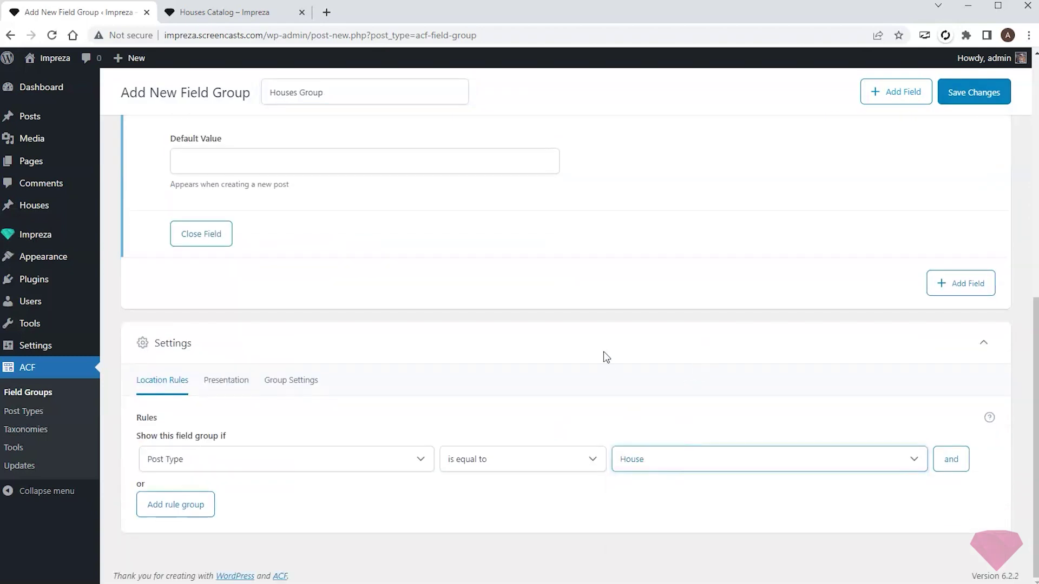
scroll(607, 372, "up", 10)
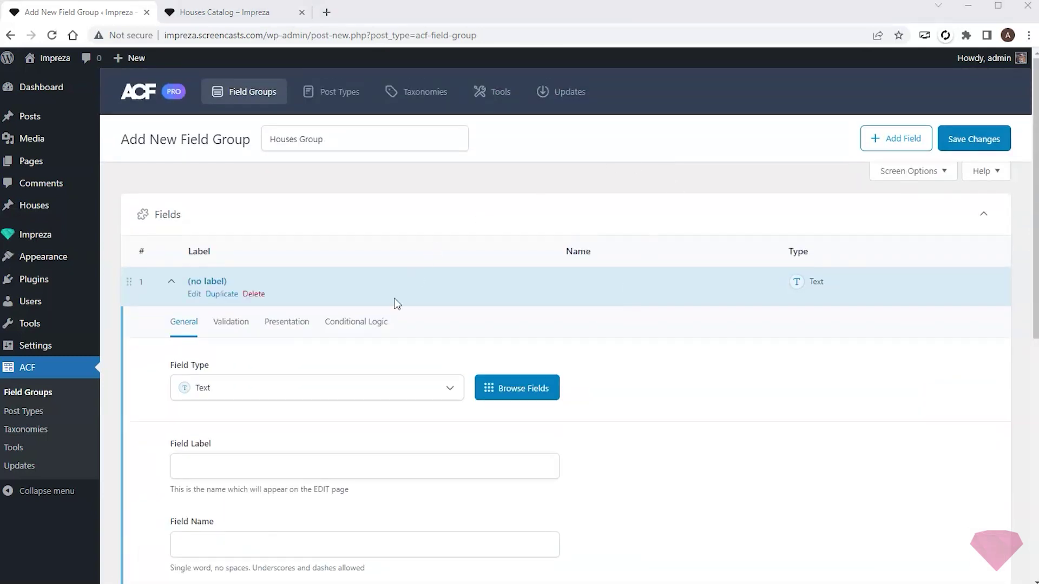
- Add a Number field Living Area (living_area) with an appended suffix, and add a second field
left_click(358, 402)
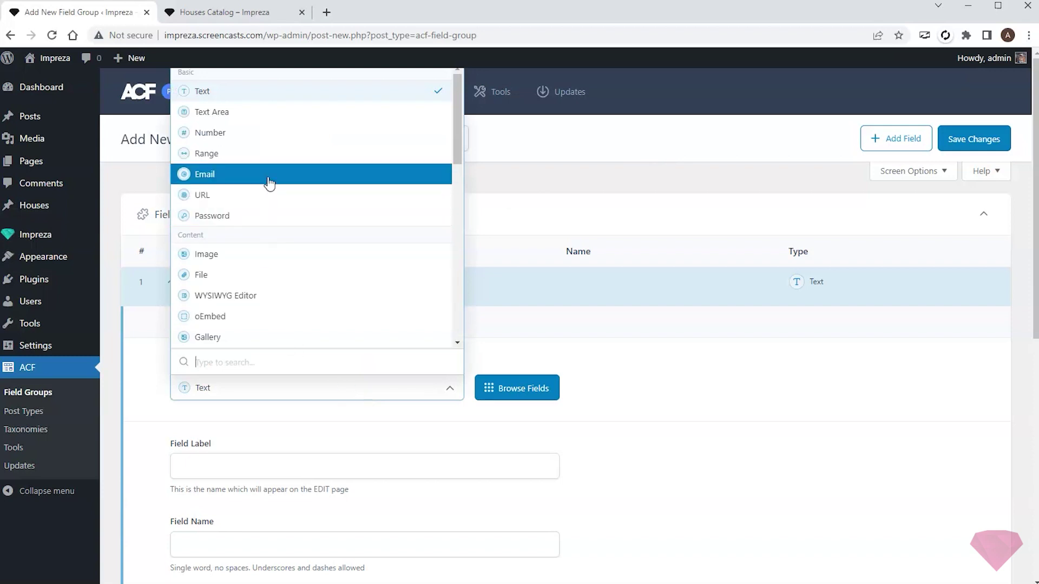
left_click(277, 133)
left_click(254, 465)
type("Living Area")
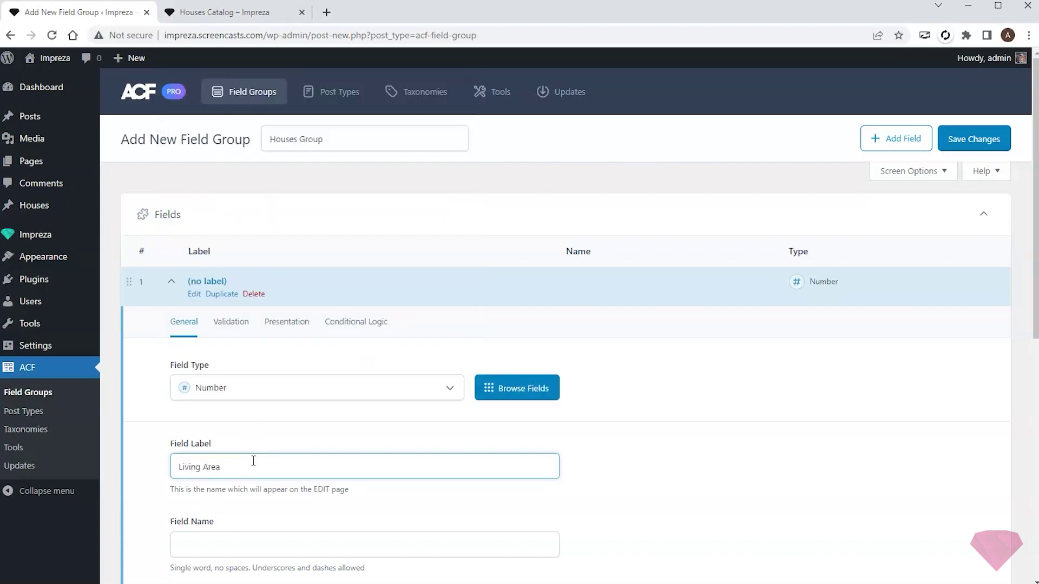
scroll(427, 378, "down", 2)
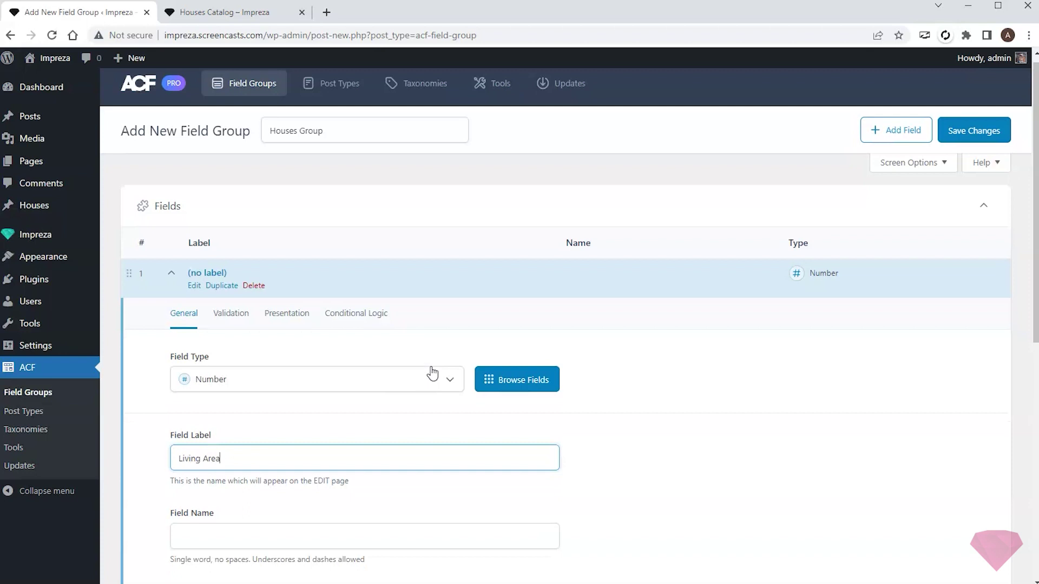
left_click(633, 317)
left_click(278, 193)
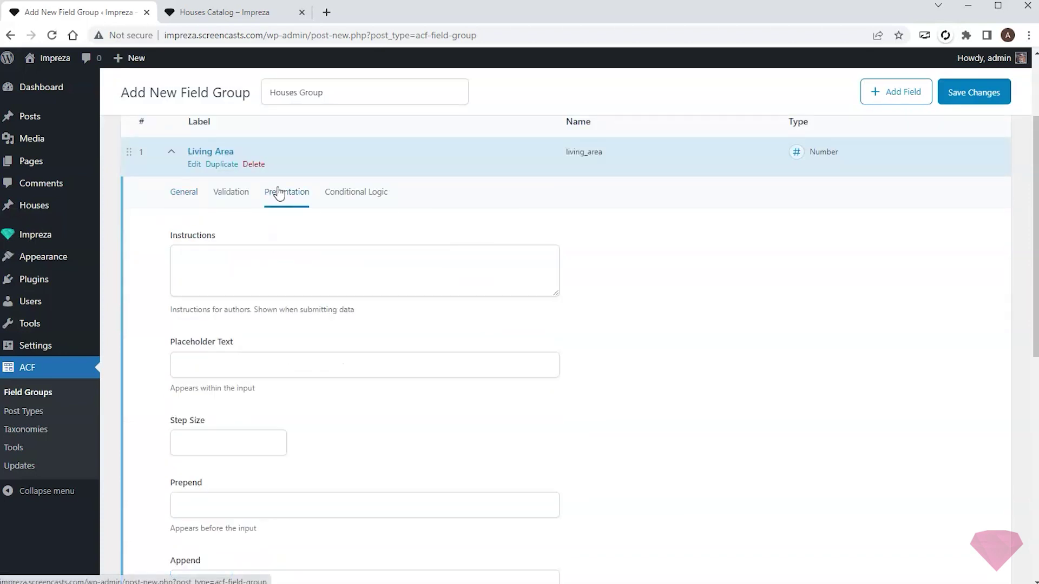
scroll(303, 422, "down", 1)
left_click(231, 518)
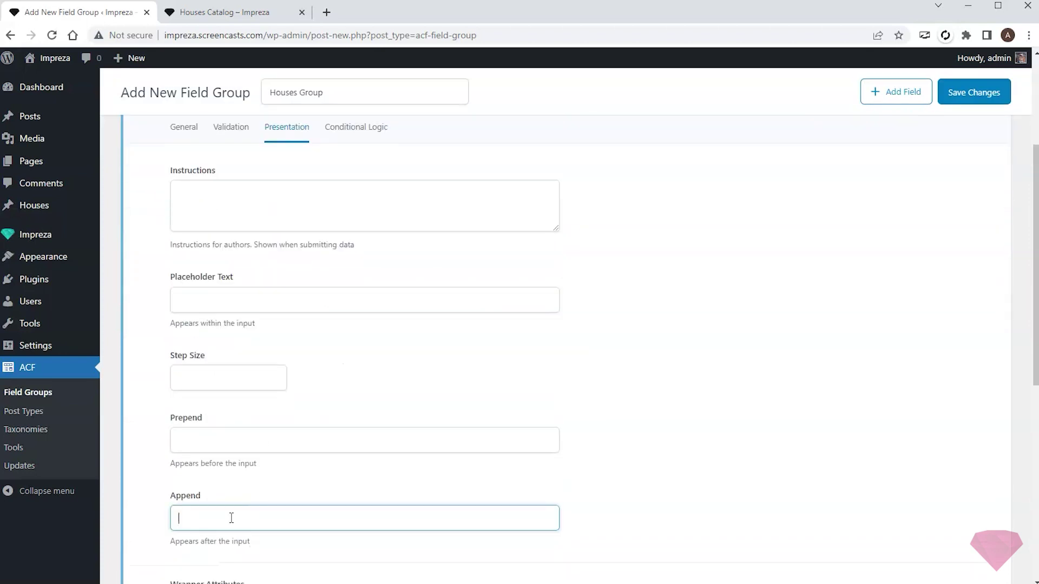
scroll(178, 193, "up", 1)
left_click(180, 193)
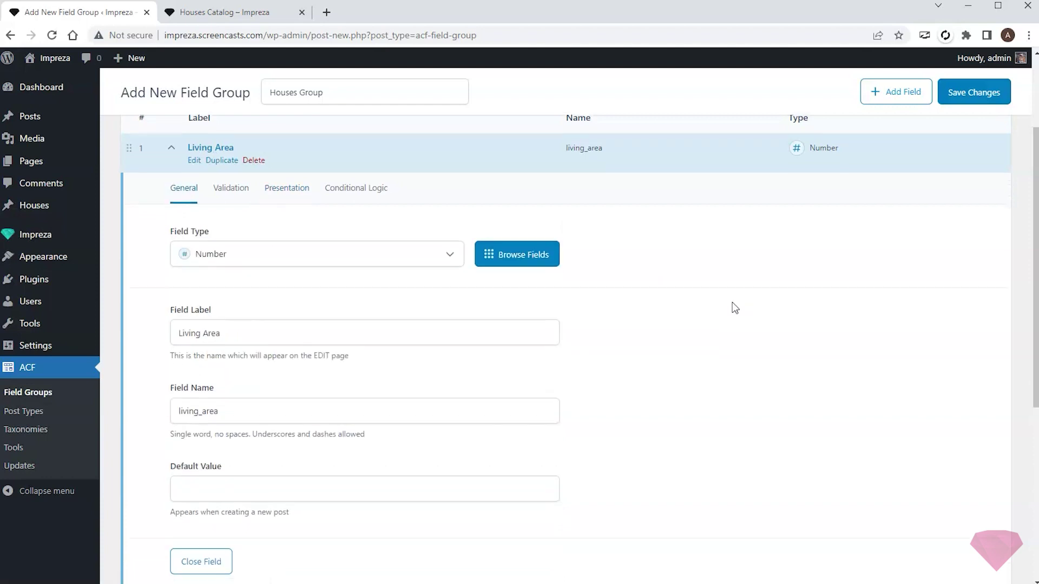
scroll(789, 318, "down", 4)
left_click(955, 355)
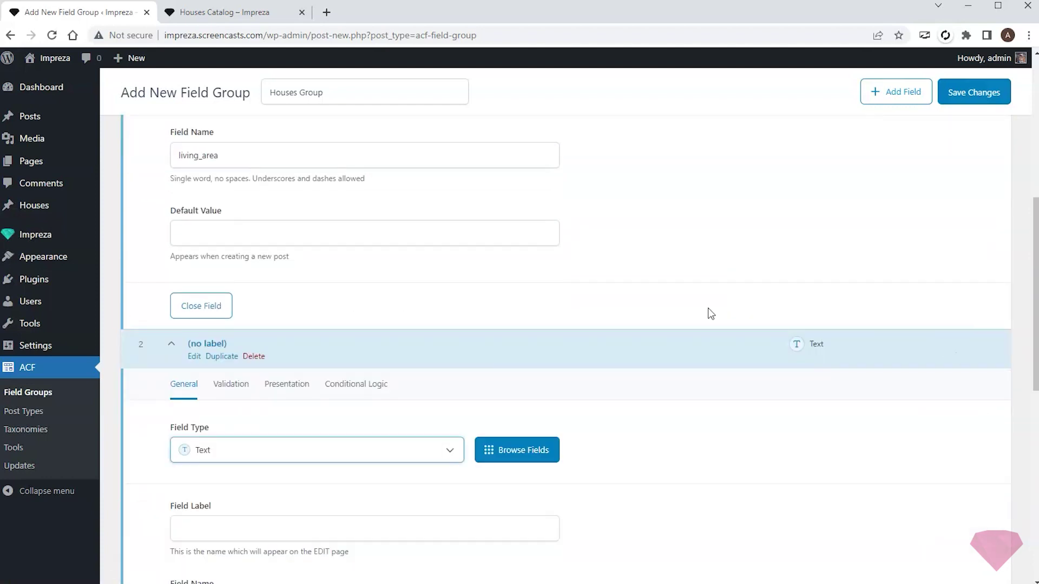
- Make the second field a Radio Button named Storeys with its choices
scroll(487, 320, "down", 2)
left_click(350, 322)
scroll(367, 410, "down", 2)
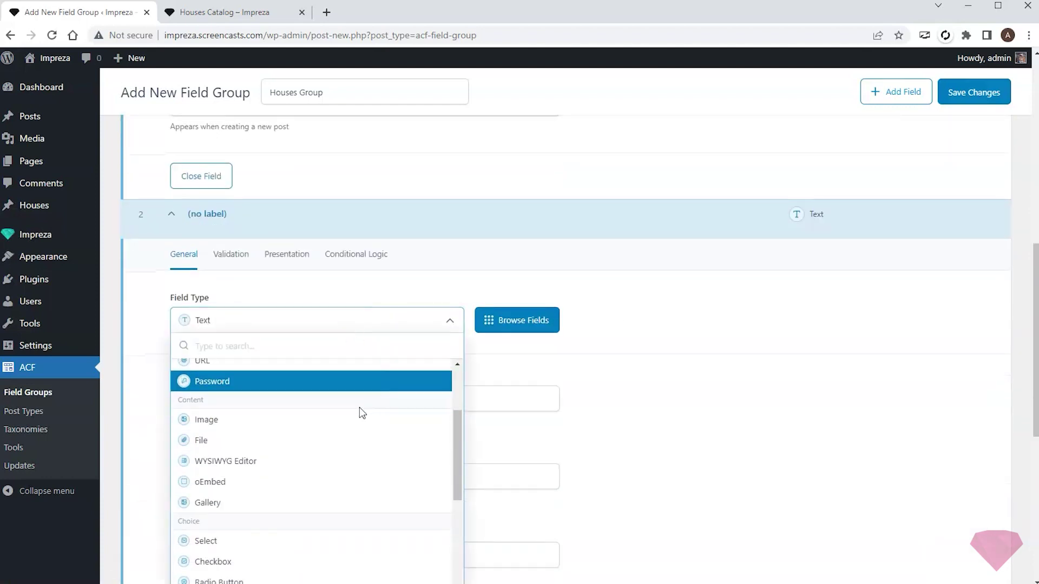
scroll(260, 505, "down", 1)
left_click(254, 515)
left_click(280, 399)
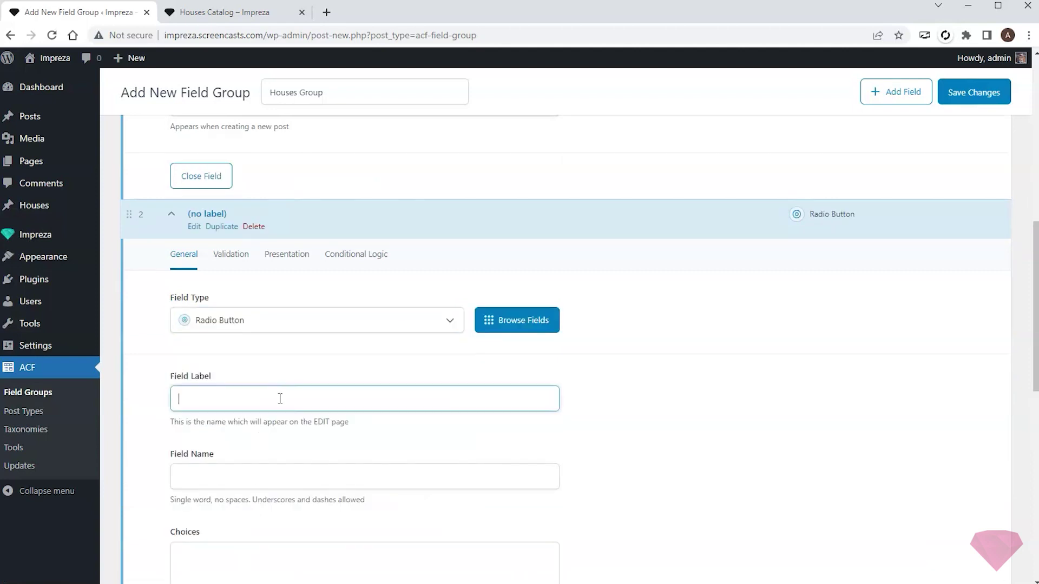
left_click(637, 394)
scroll(638, 394, "down", 2)
left_click(293, 431)
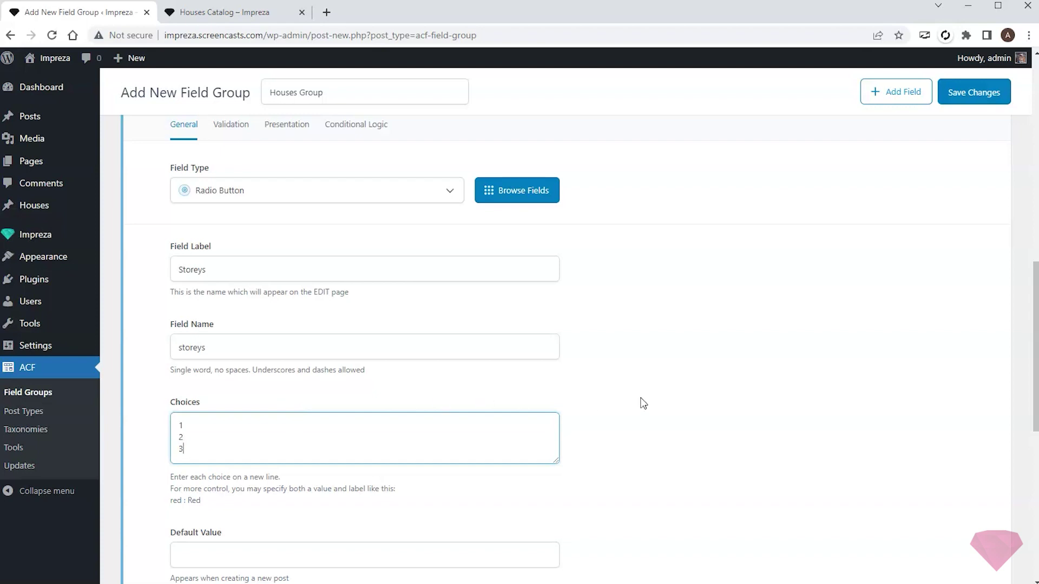
left_click(643, 403)
scroll(742, 343, "down", 5)
- Add a third field of type Gallery labelled Gallery
left_click(944, 483)
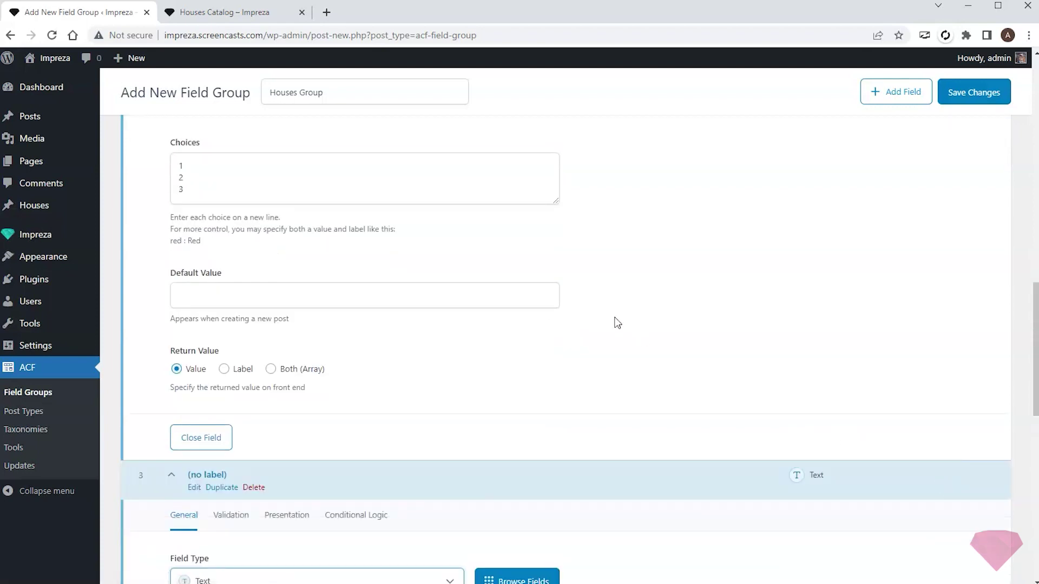
scroll(614, 321, "down", 5)
left_click(369, 327)
scroll(343, 411, "down", 3)
scroll(346, 411, "down", 1)
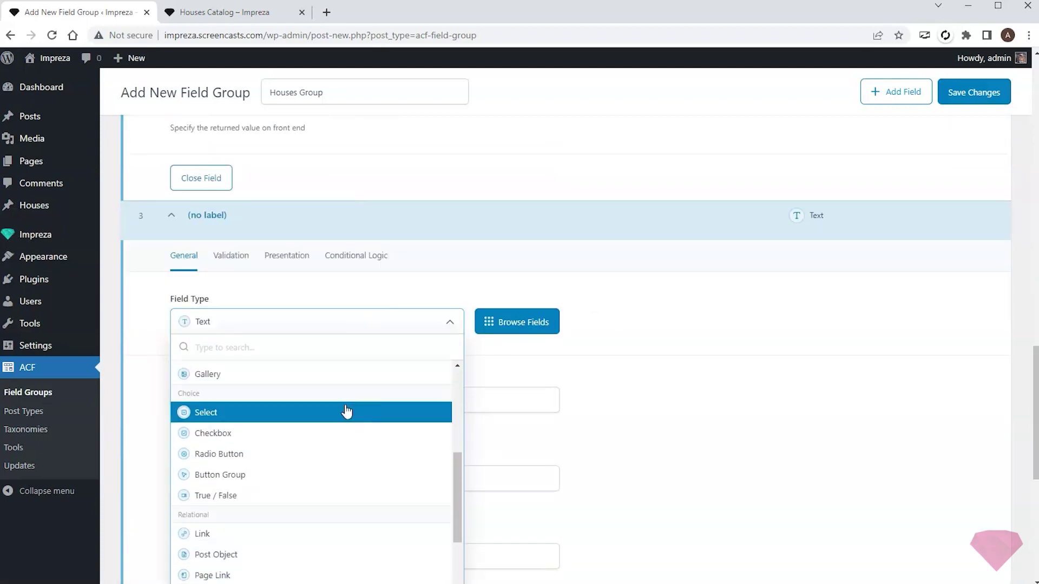
left_click(267, 374)
type("Gallery")
left_click(679, 359)
scroll(758, 277, "down", 5)
- Add a Number field named House Price with an appended suffix
left_click(962, 466)
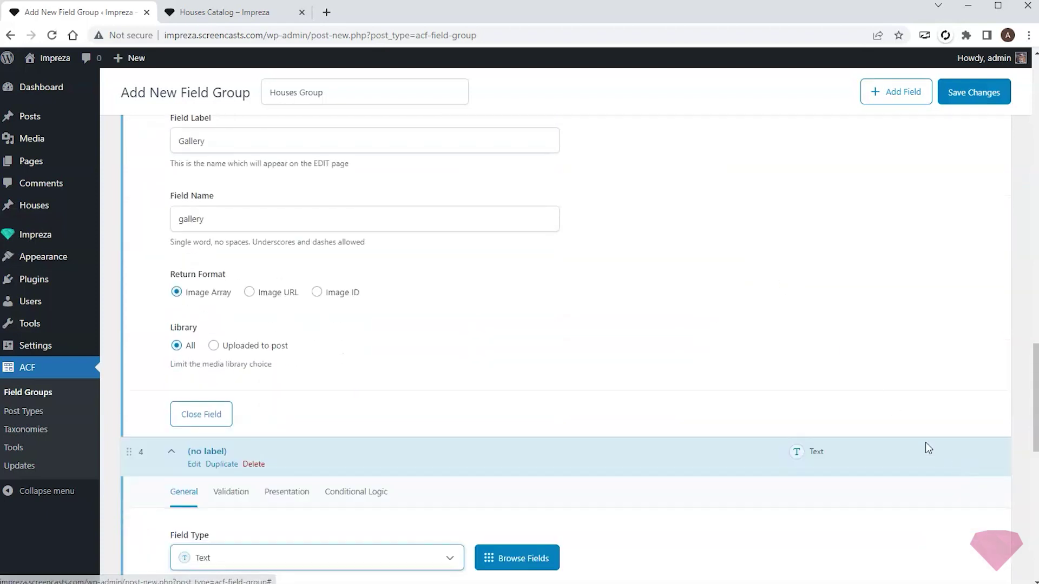
scroll(417, 313, "down", 5)
left_click(335, 306)
left_click(237, 406)
left_click(258, 373)
left_click(568, 378)
scroll(684, 303, "down", 2)
scroll(379, 217, "up", 1)
left_click(271, 172)
scroll(341, 391, "down", 2)
left_click(248, 423)
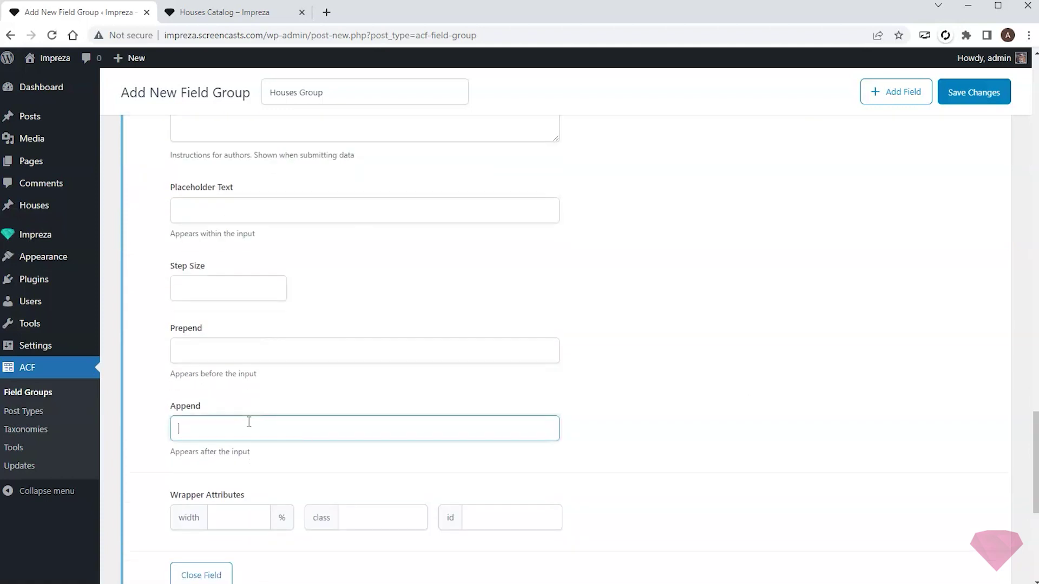
left_click(673, 406)
- Publish the Houses Group field group and go to the Houses list
scroll(710, 286, "up", 12)
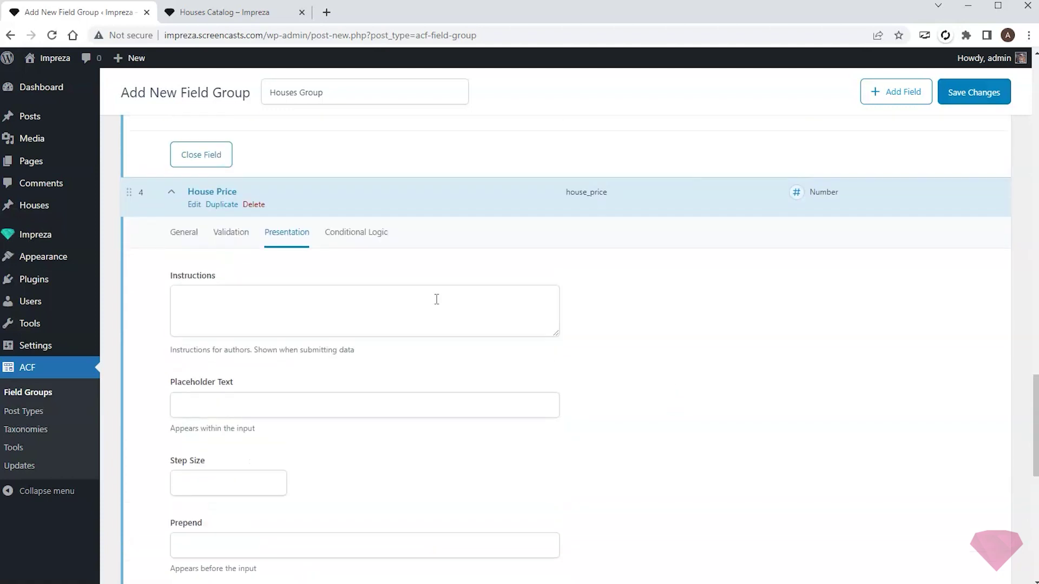
scroll(841, 276, "up", 10)
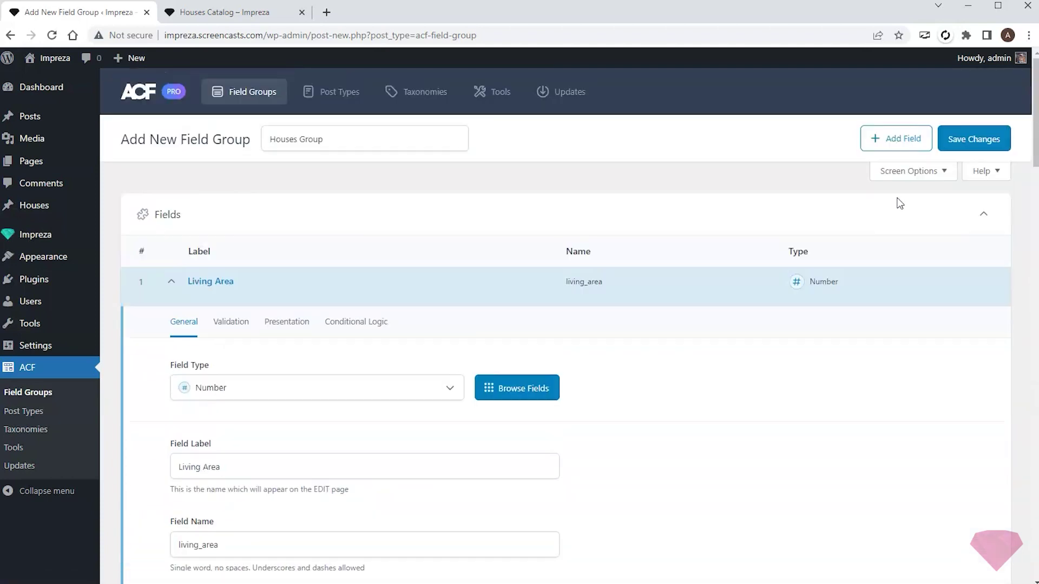
left_click(969, 137)
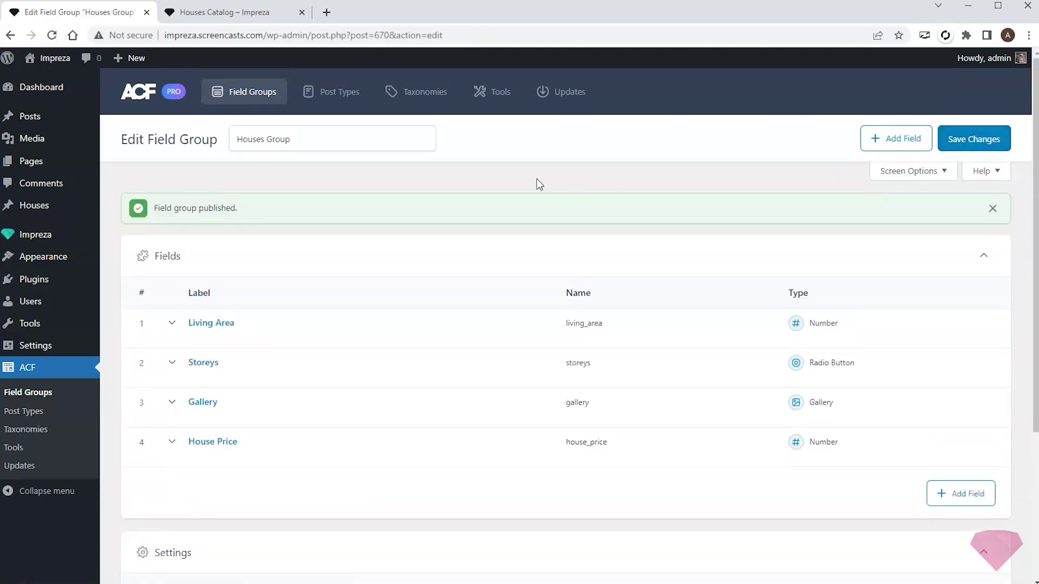
left_click(31, 206)
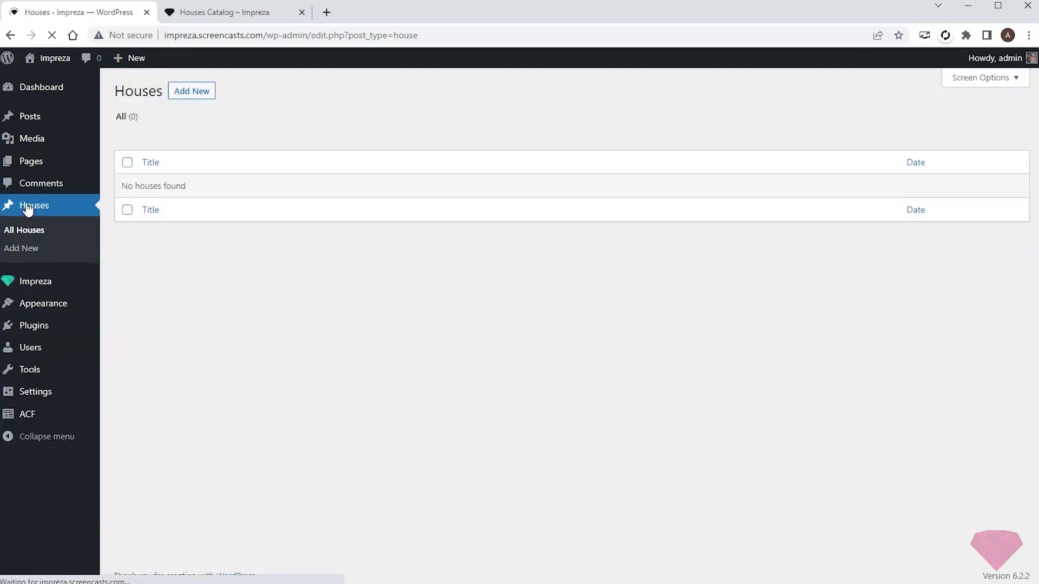
left_click(203, 95)
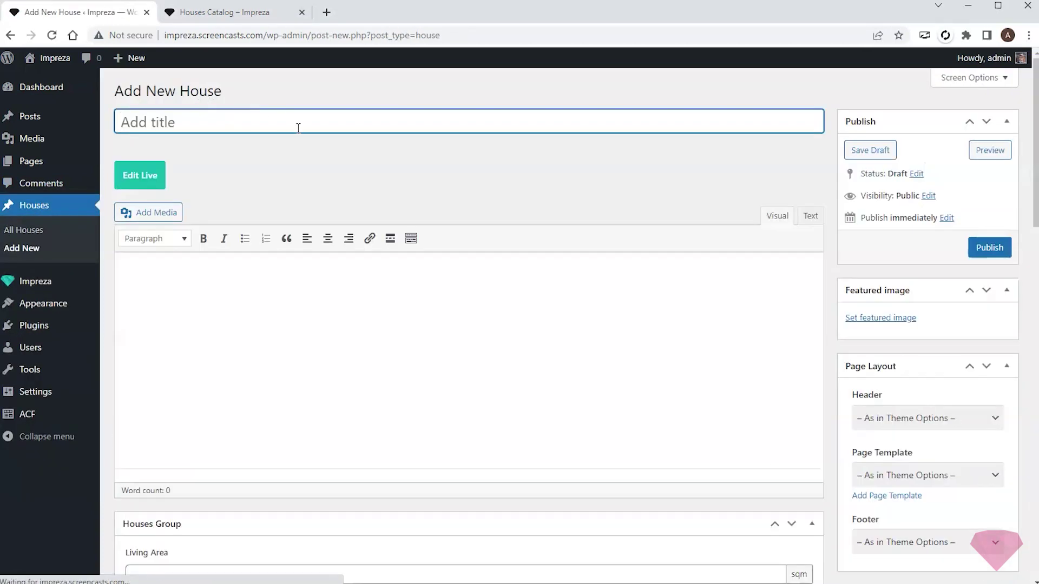
left_click(620, 191)
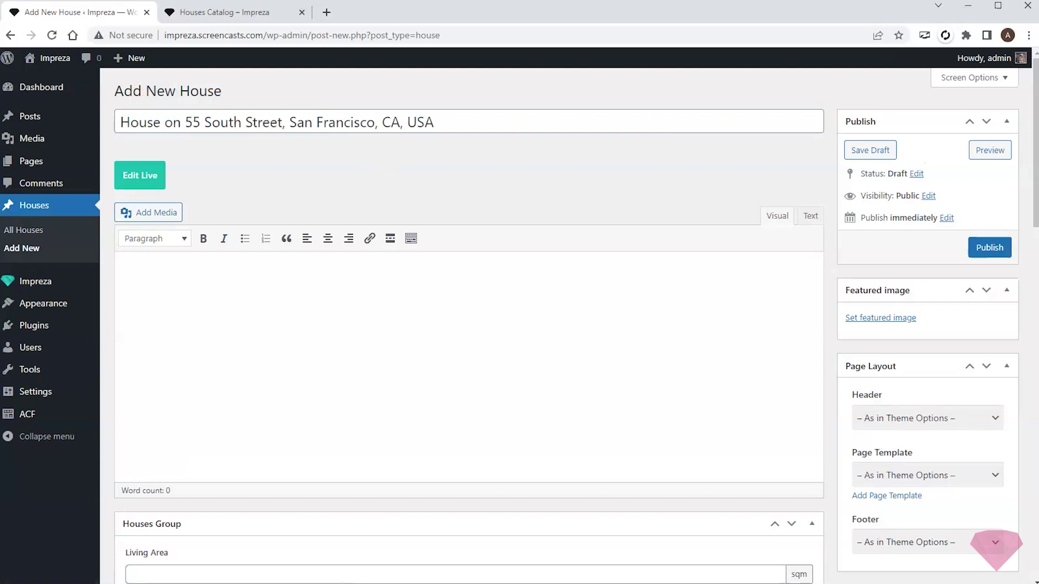
- Paste the description, making Key Features and House Description headings and the features a bulleted list
left_click(288, 343)
key("ctrl+v")
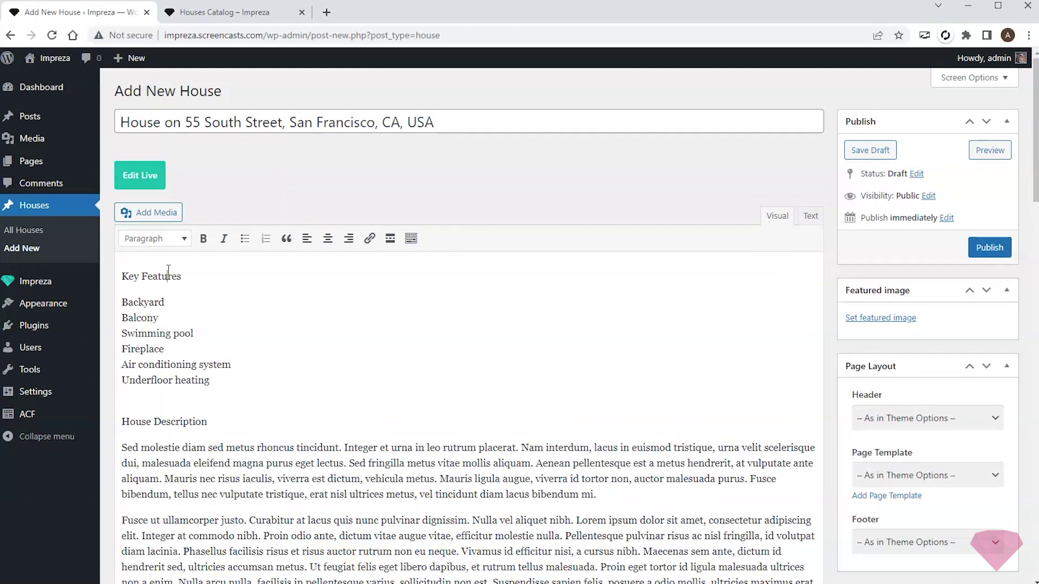
left_click(168, 272)
key("shift+alt+2")
left_click(211, 330)
left_click(244, 226)
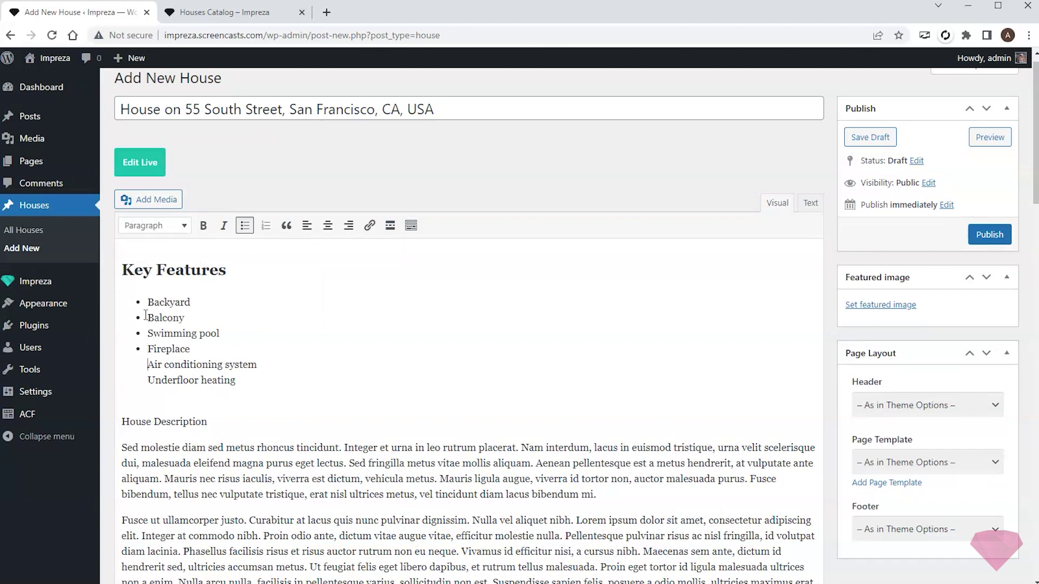
key("Delete")
left_click(177, 225)
left_click(173, 301)
scroll(290, 475, "down", 5)
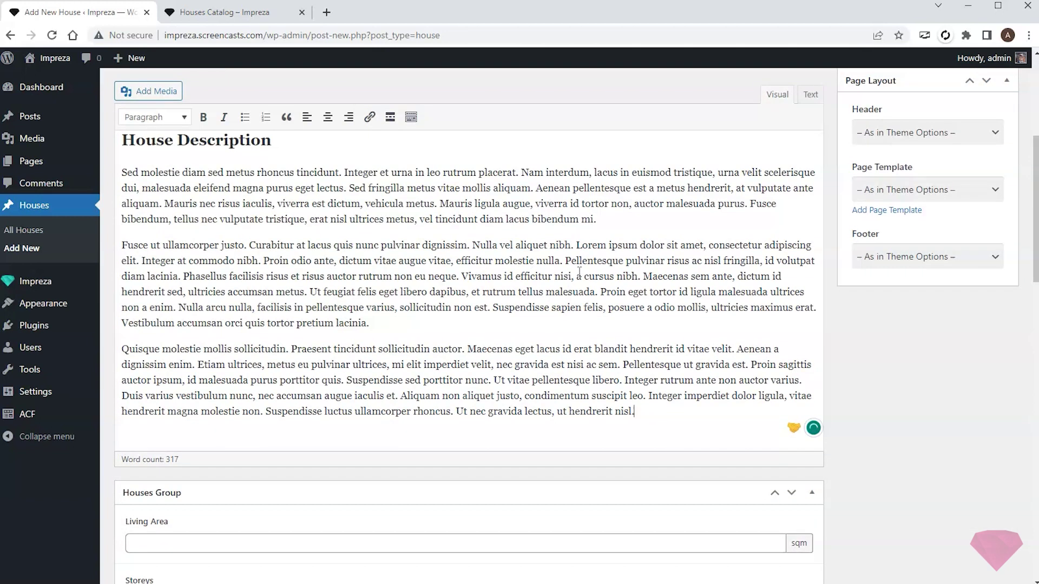
key("BackSpace")
scroll(698, 229, "down", 6)
- Enter Living Area 200, add five gallery images, and fill in the house price
left_click(339, 223)
type("200")
scroll(371, 241, "down", 4)
left_click(162, 404)
left_click(572, 233)
left_click(672, 220)
left_click(773, 220)
left_click(71, 320)
left_click(171, 320)
left_click(992, 551)
left_click(211, 469)
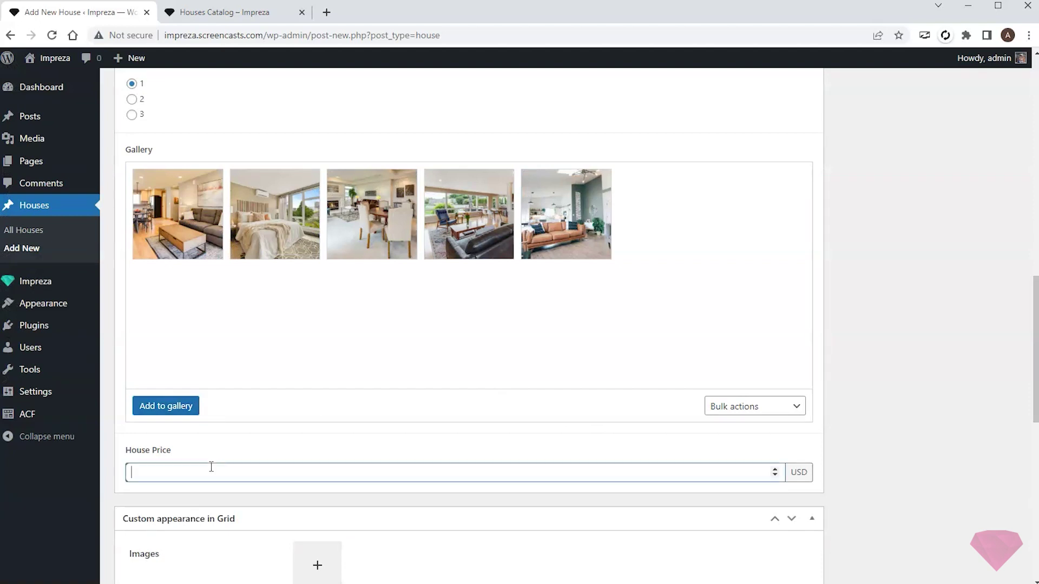
- Set House-1 as the featured image and publish the house
scroll(888, 366, "up", 15)
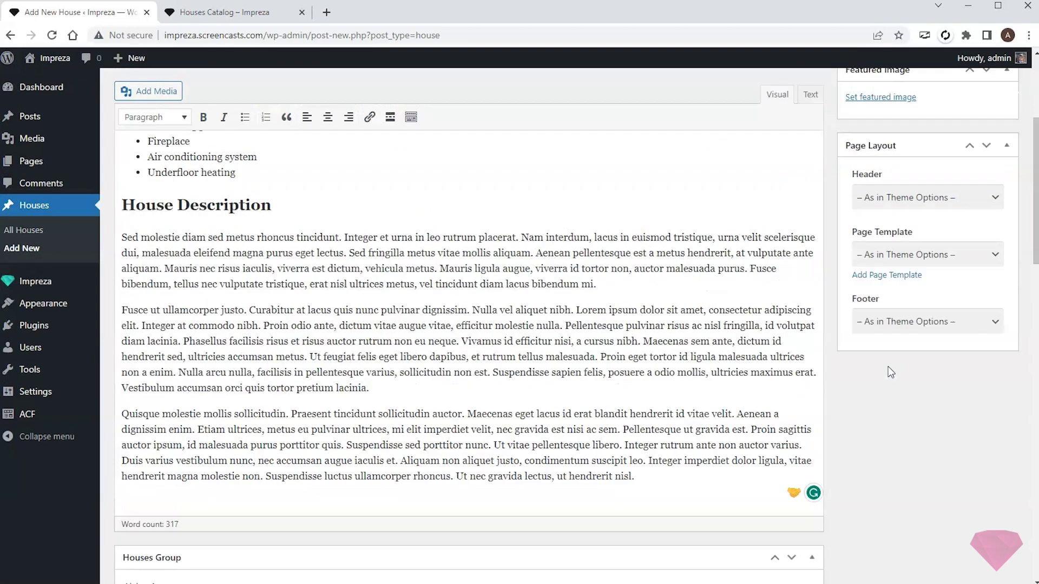
left_click(901, 310)
left_click(791, 338)
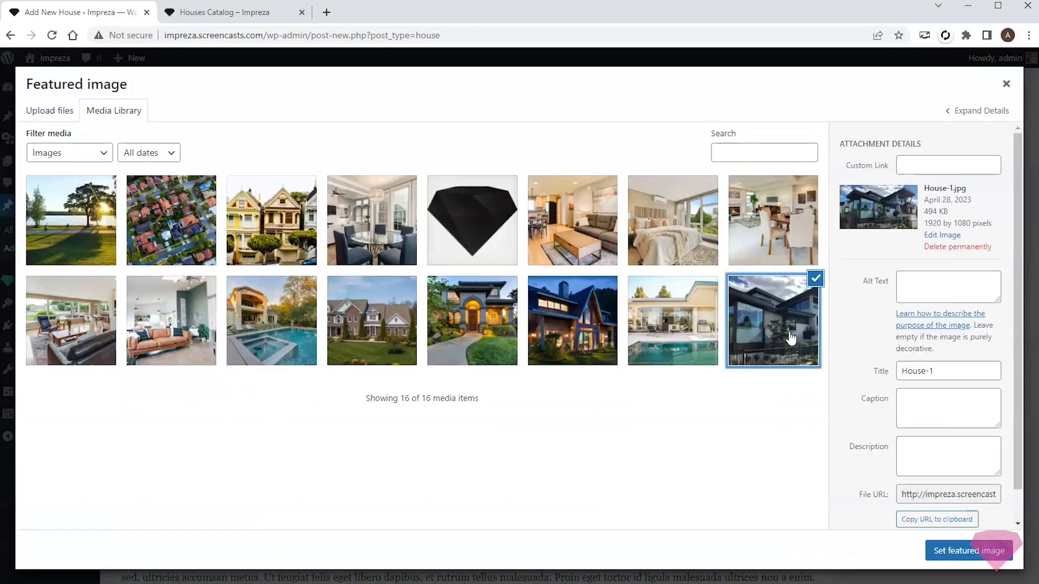
left_click(966, 551)
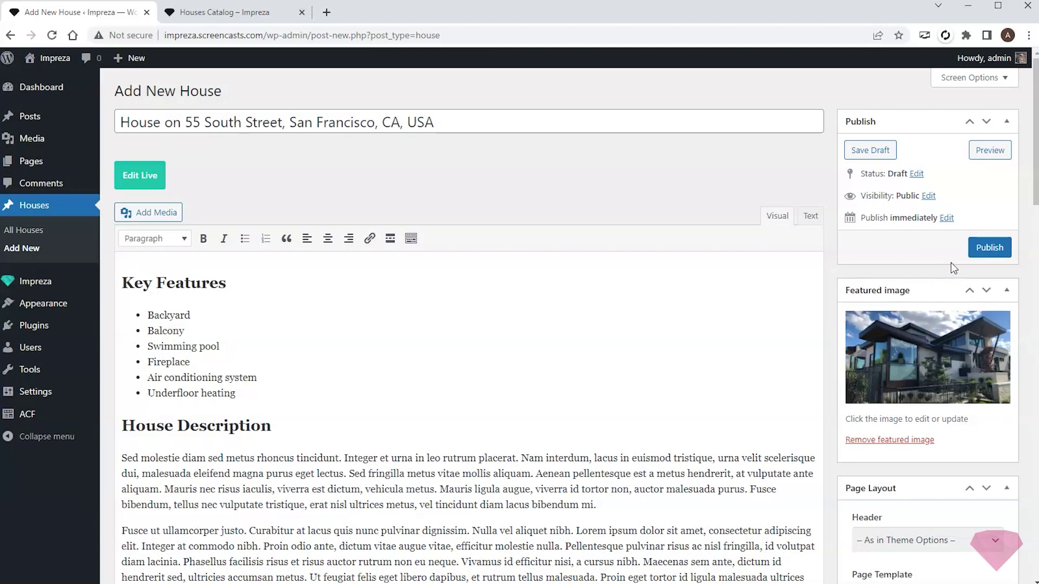
left_click(989, 248)
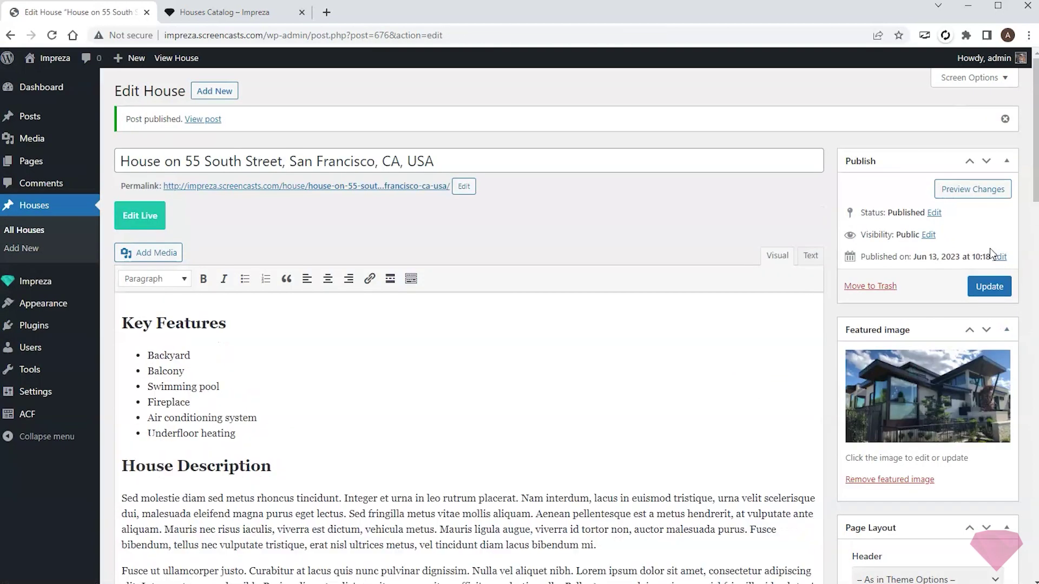
left_click(56, 209)
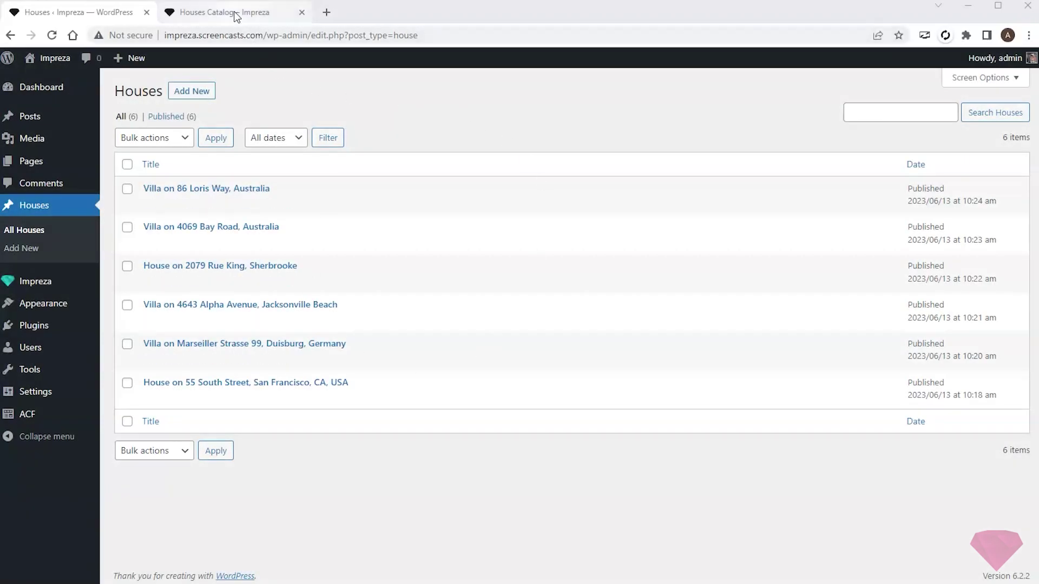
- Open the Houses Catalog page's live editor in a new tab
left_click(295, 13)
right_click(306, 61)
left_click(341, 71)
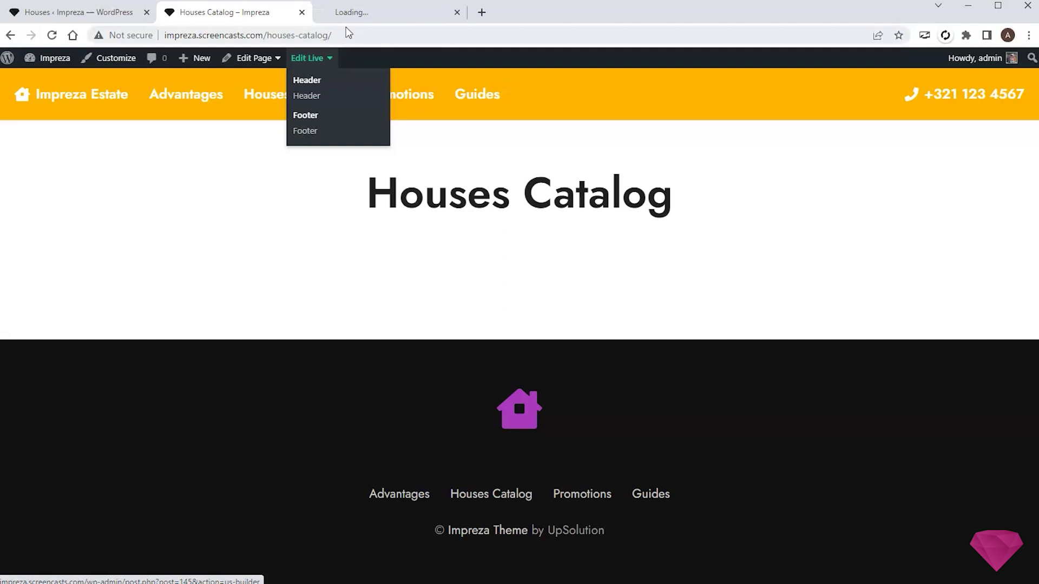
left_click(357, 13)
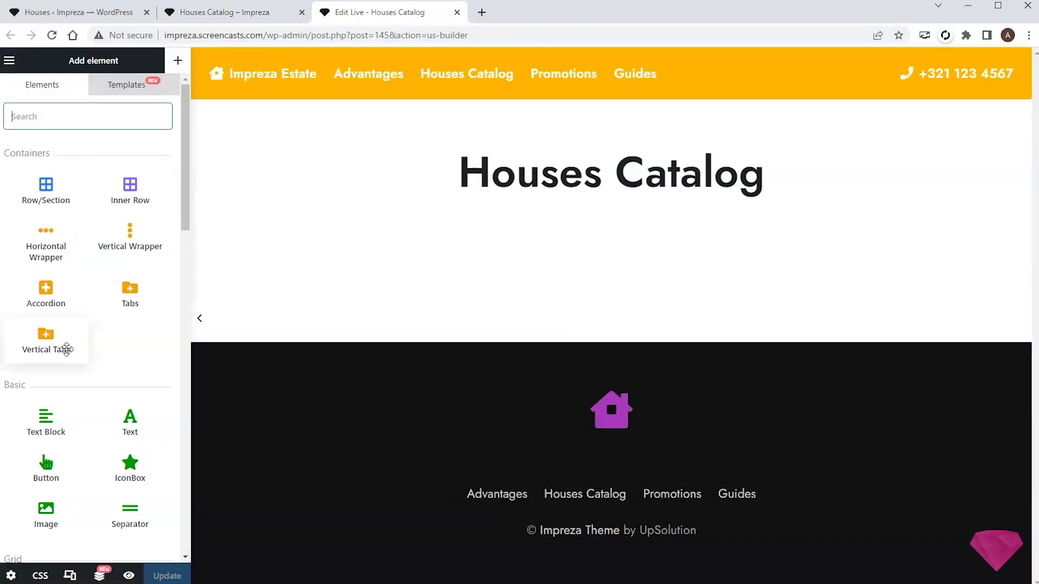
scroll(65, 346, "down", 5)
- Add a Grid / Listing element showing Houses in 3 columns
left_click_drag(46, 335, 518, 234)
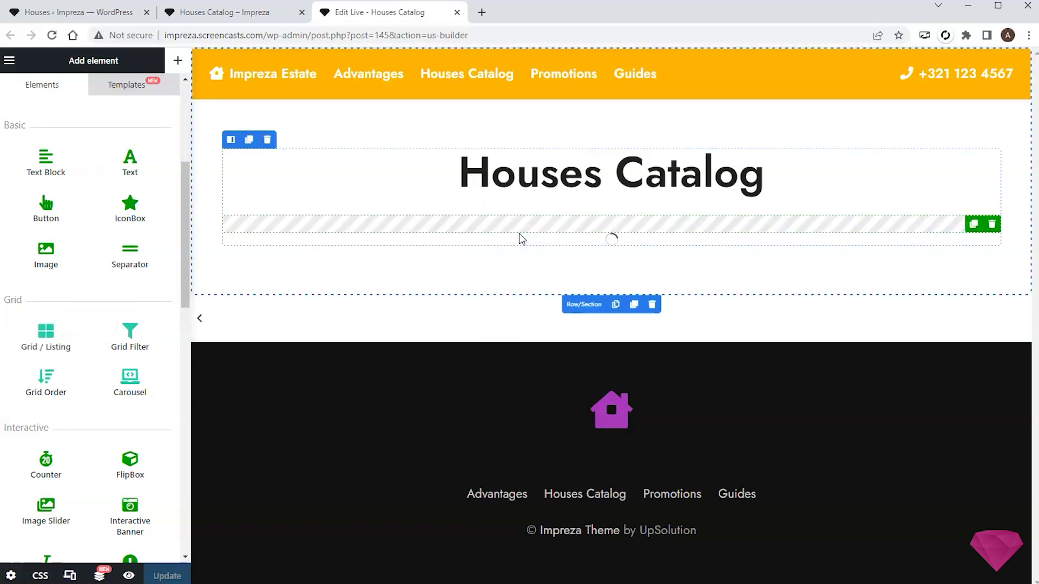
left_click(127, 154)
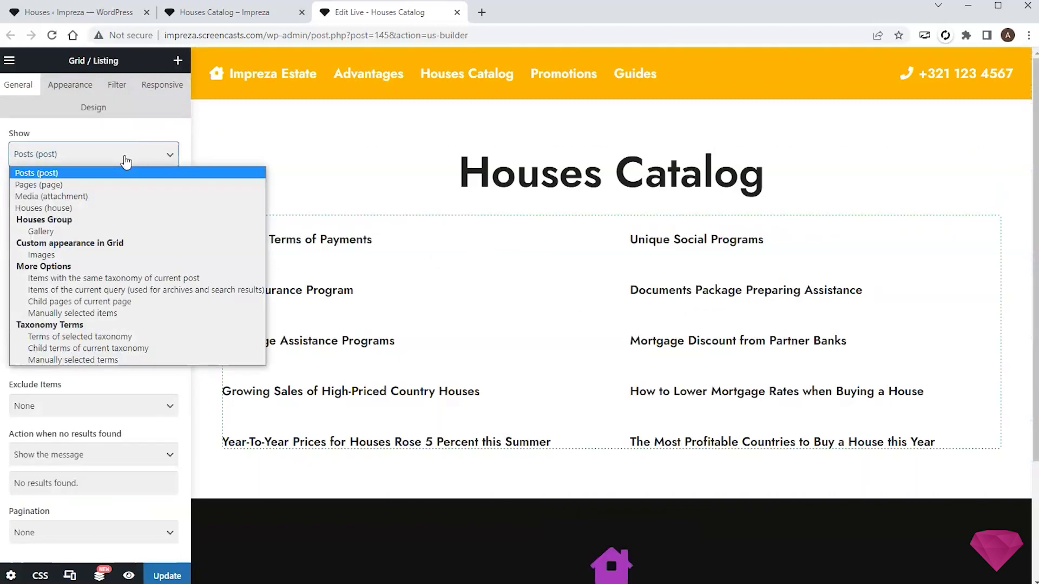
left_click(73, 224)
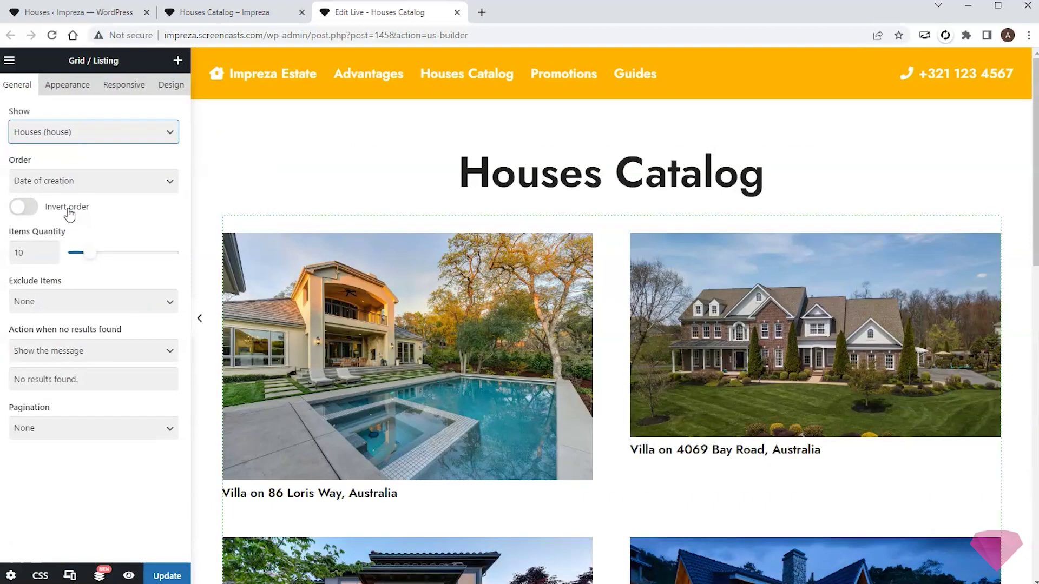
left_click(73, 85)
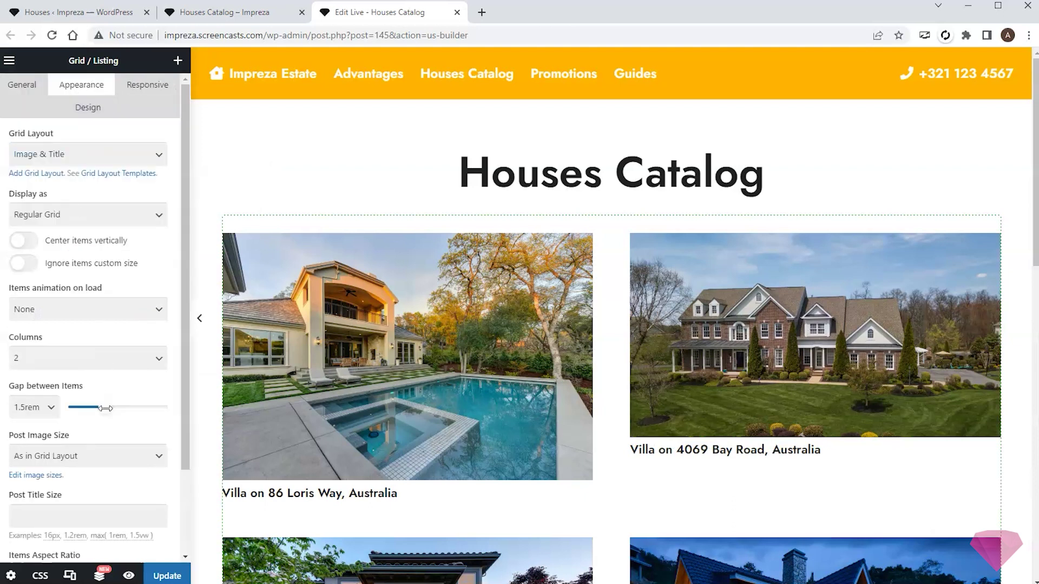
left_click(84, 359)
left_click(42, 400)
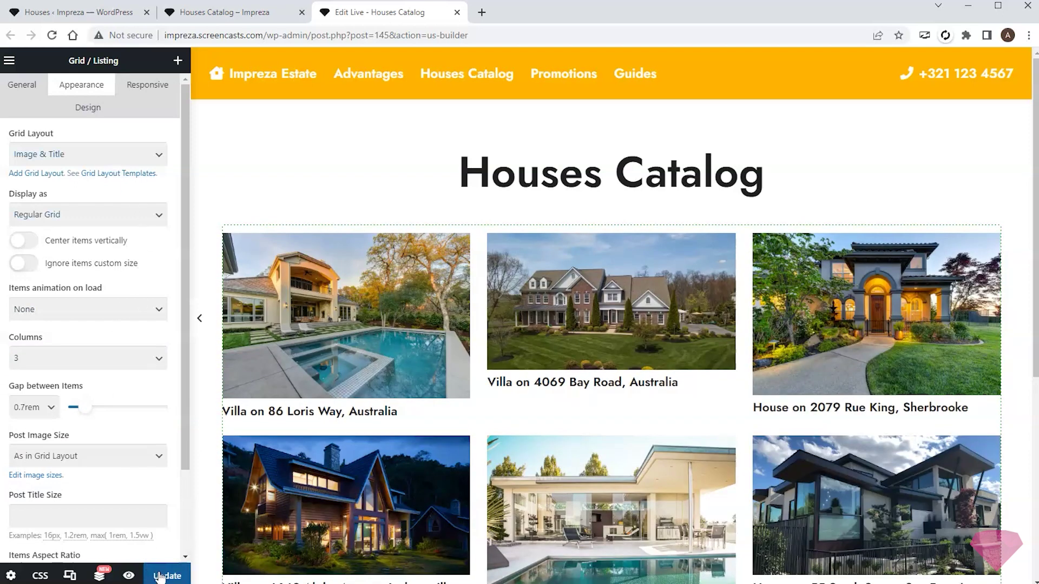
scroll(426, 246, "down", 5)
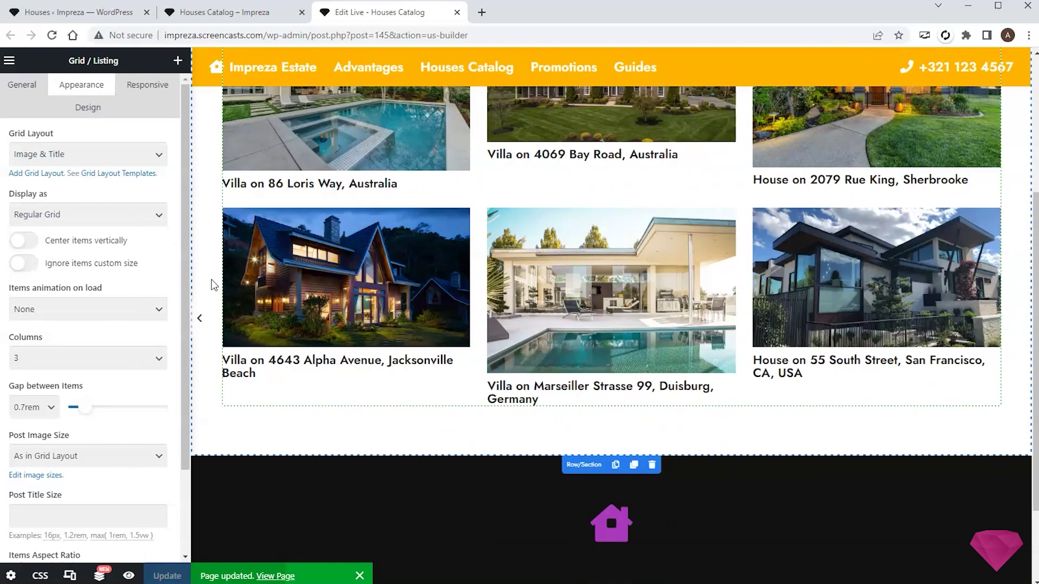
scroll(813, 207, "up", 5)
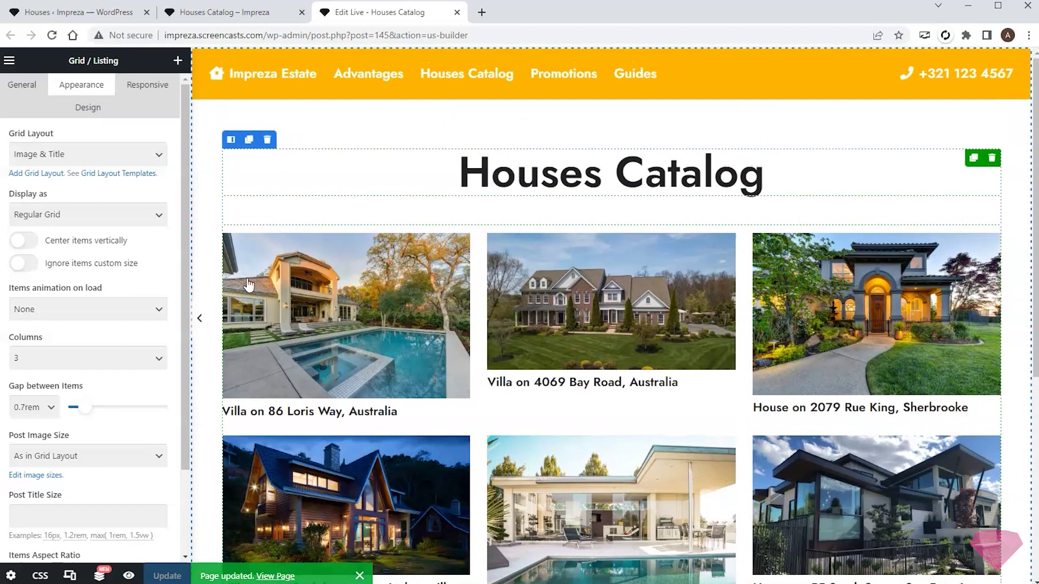
left_click(207, 247)
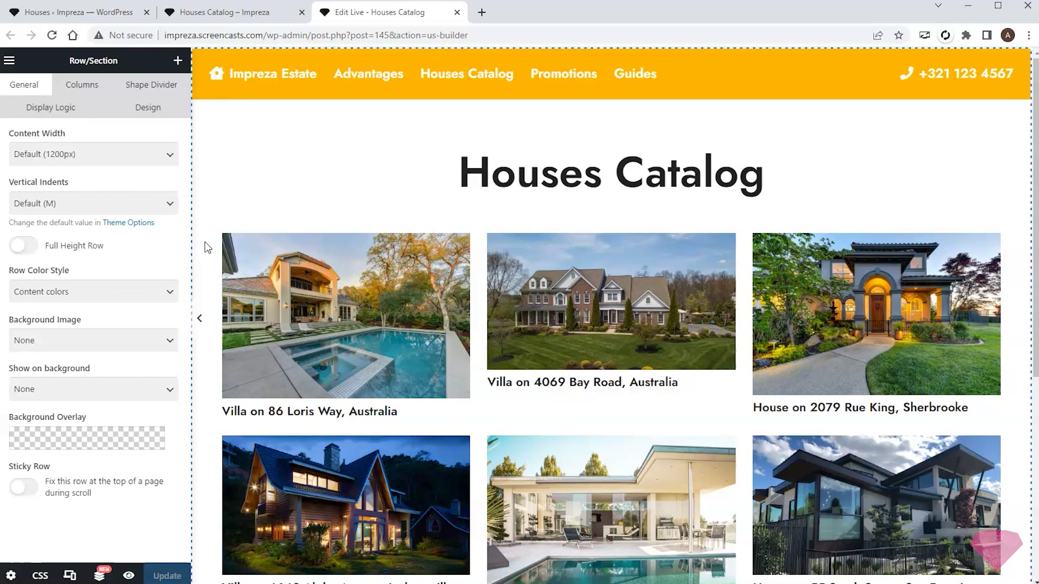
left_click(63, 13)
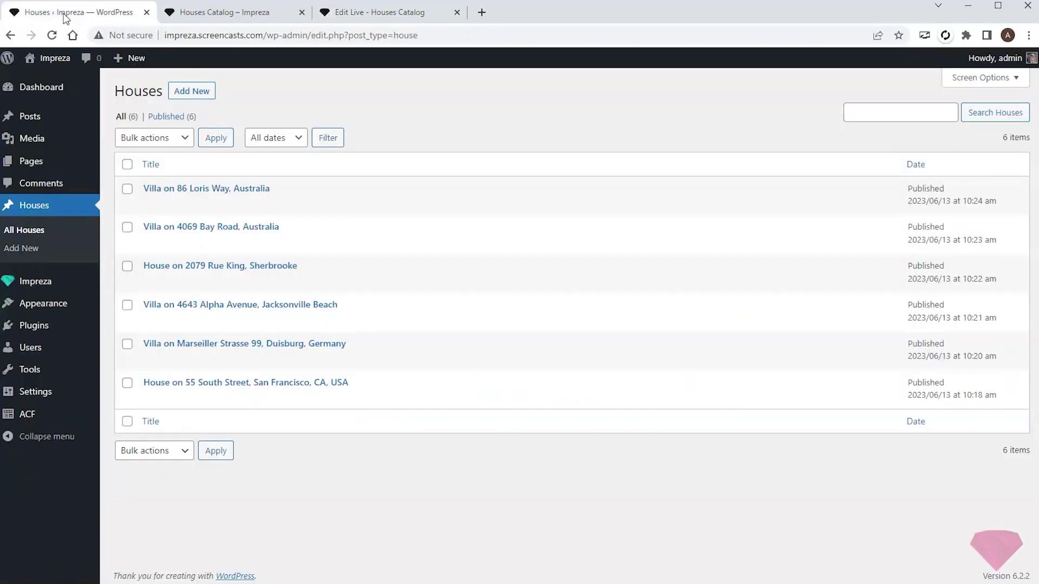
- Add a new Impreza grid layout and title it 'Houses Catalog'
mouse_move(52, 284)
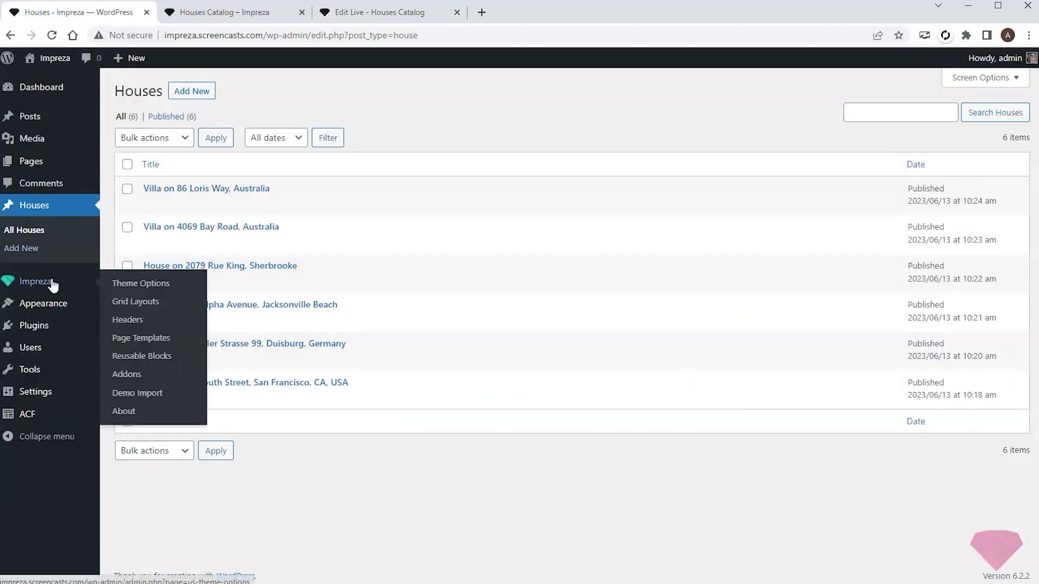
left_click(145, 303)
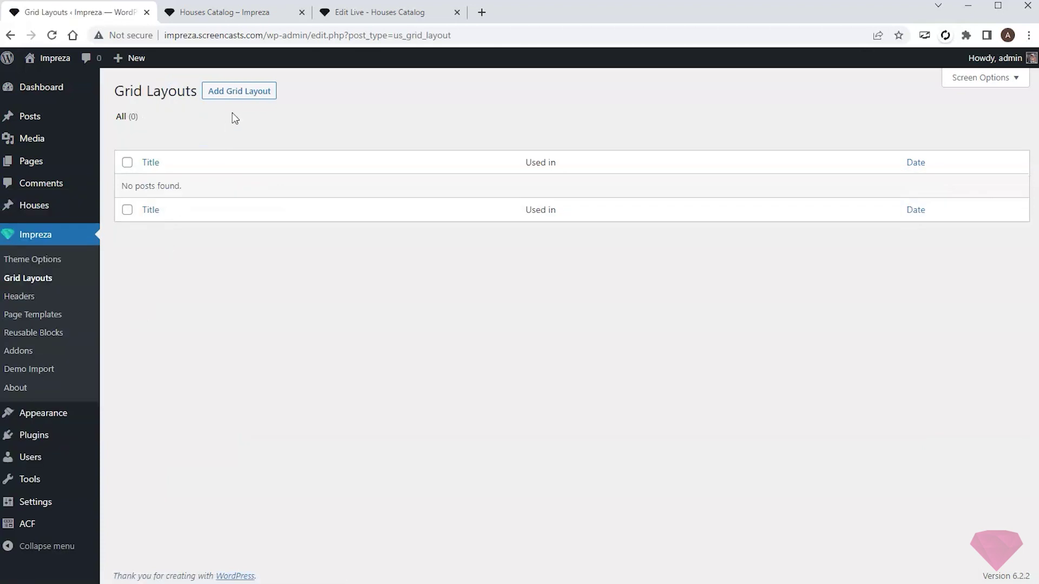
left_click(248, 97)
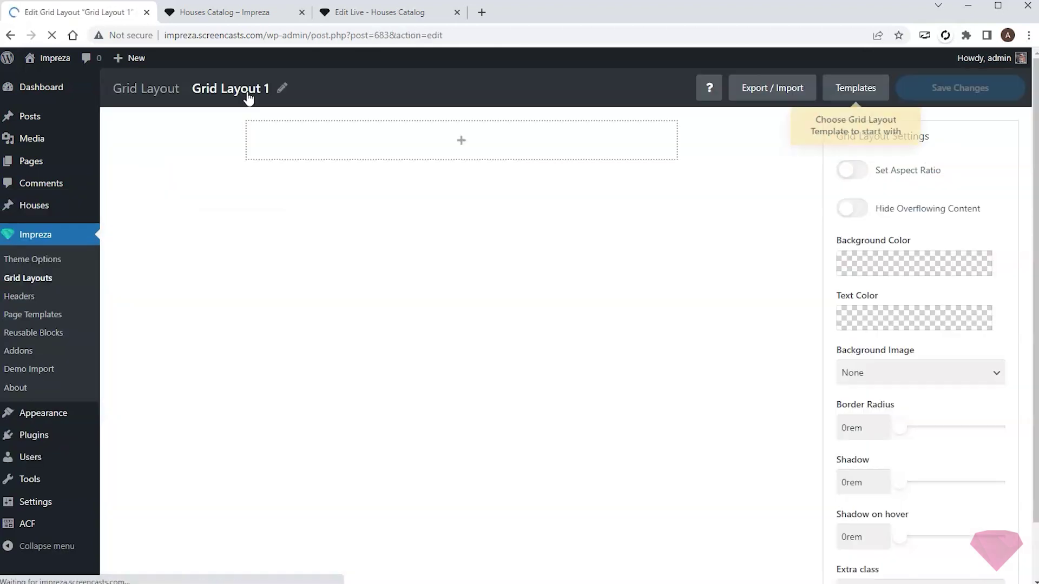
triple_click(275, 88)
type("Houses Catalog")
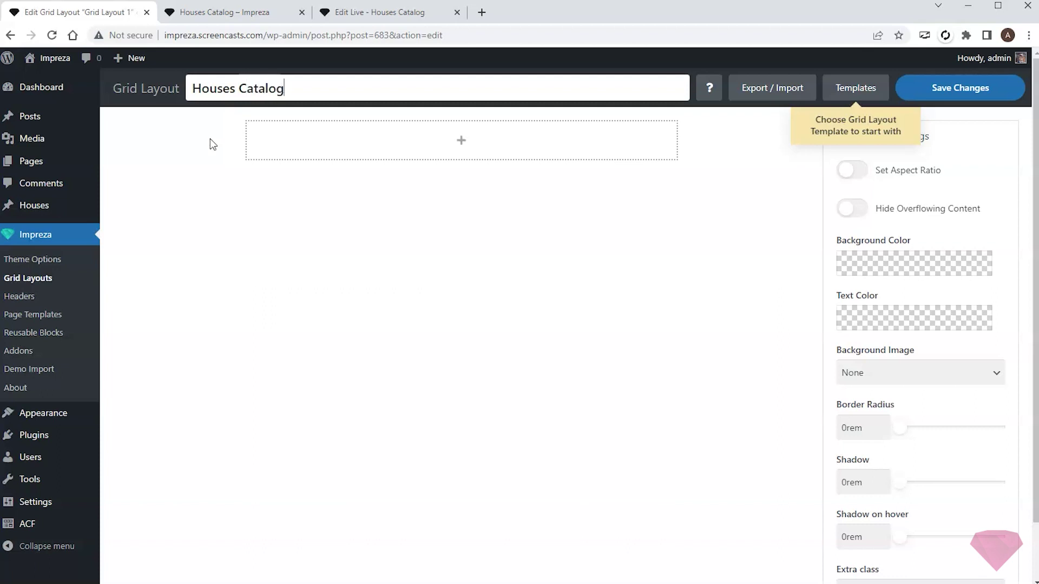
left_click(210, 144)
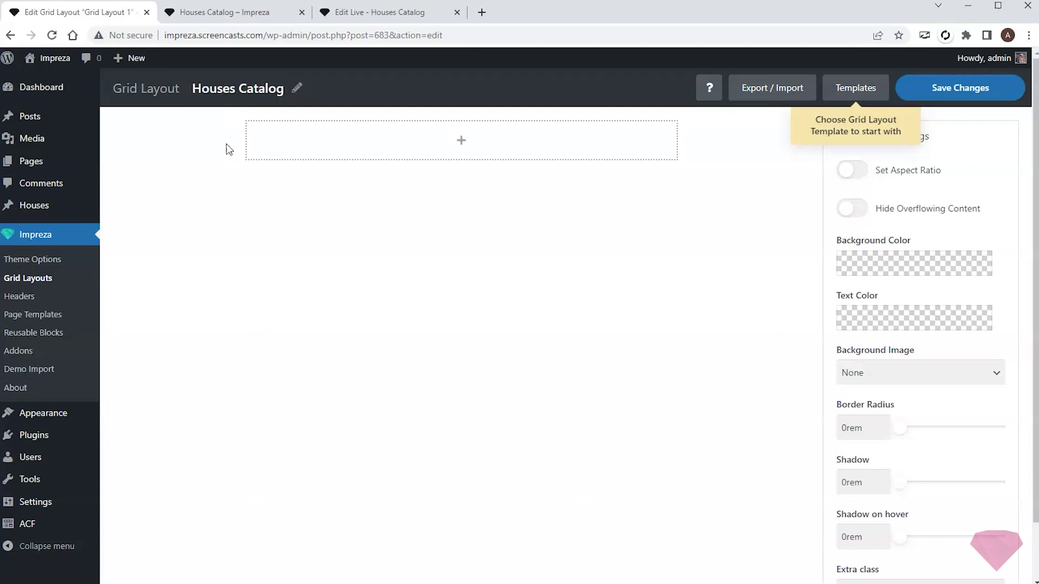
- Add a Post Image element to the empty layout with a 16:9 landscape aspect ratio
left_click(463, 141)
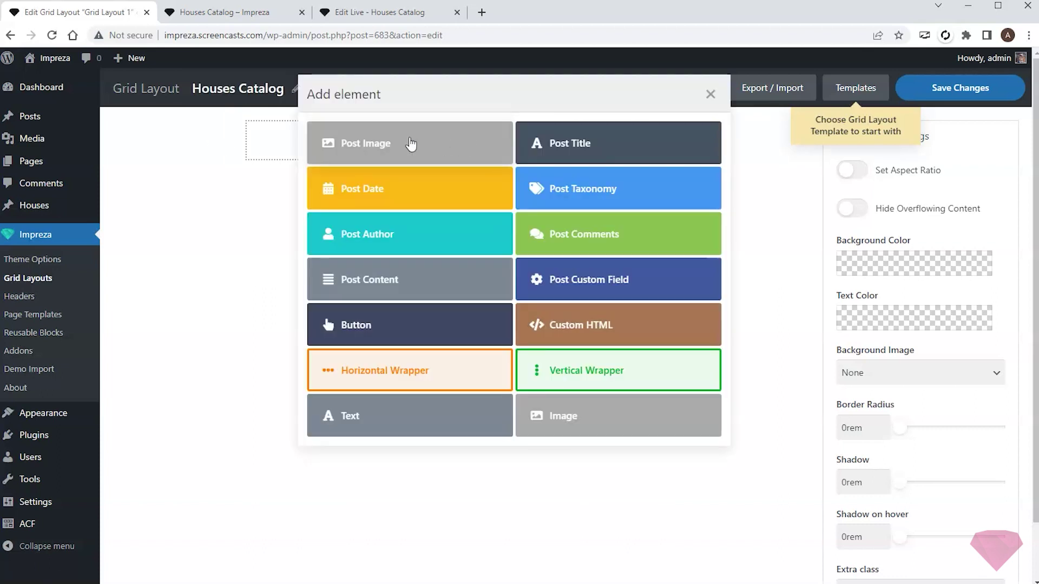
left_click(412, 144)
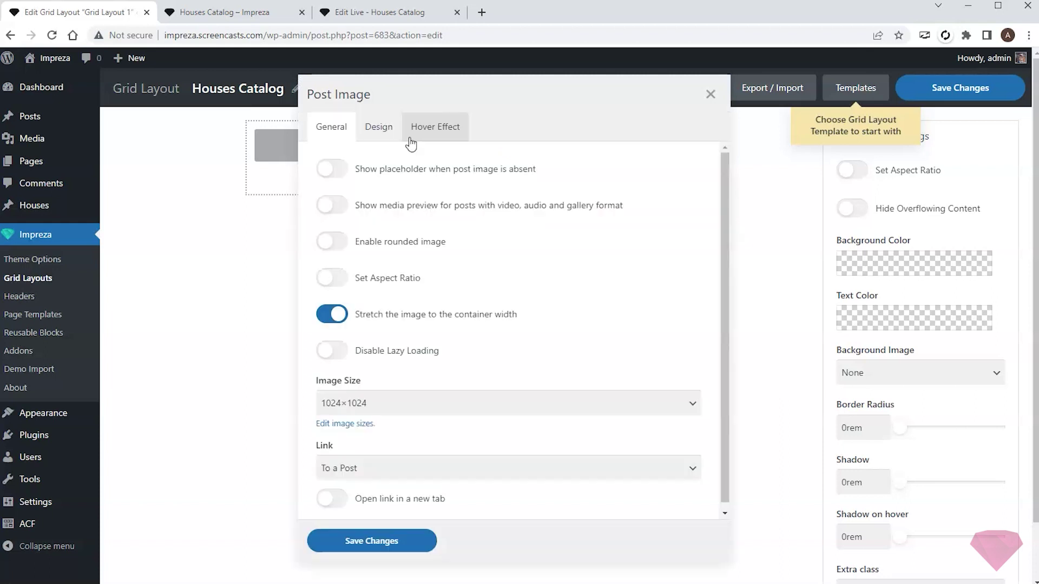
left_click(341, 278)
left_click(389, 308)
left_click(372, 367)
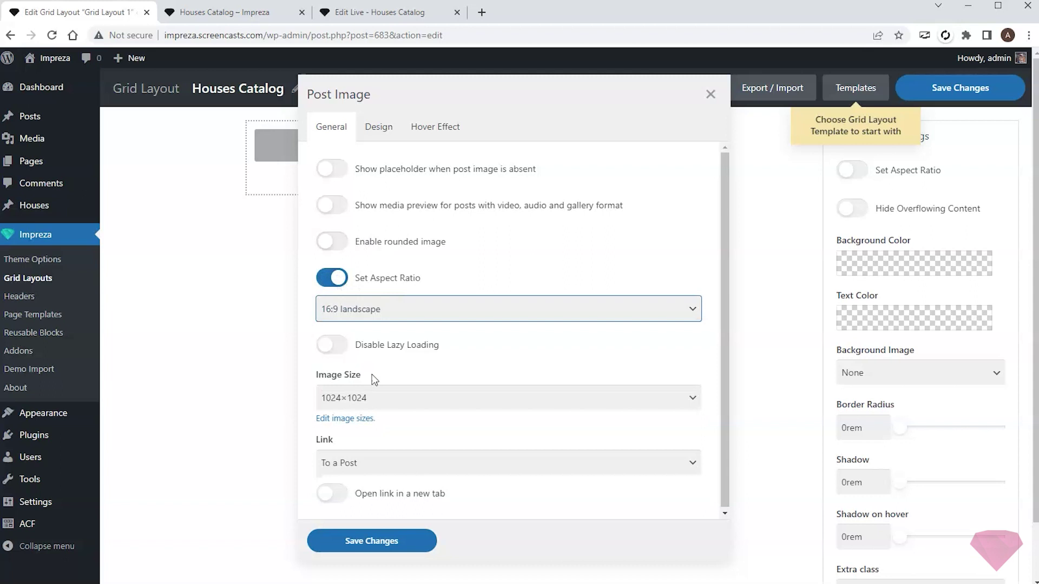
left_click(392, 538)
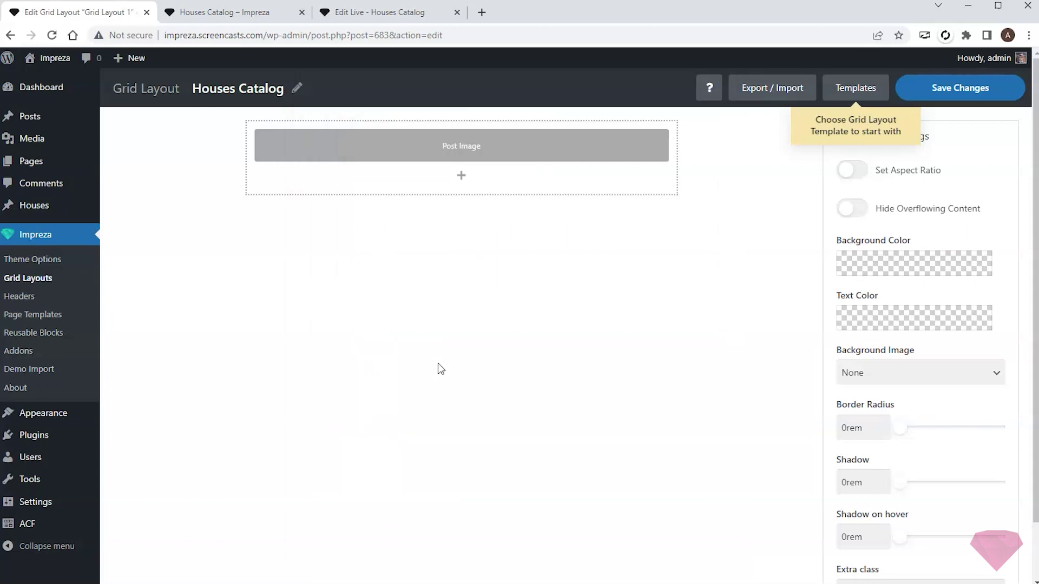
- Add a Vertical Wrapper below the image with 1.5rem left padding and 1rem top/bottom padding
left_click(461, 178)
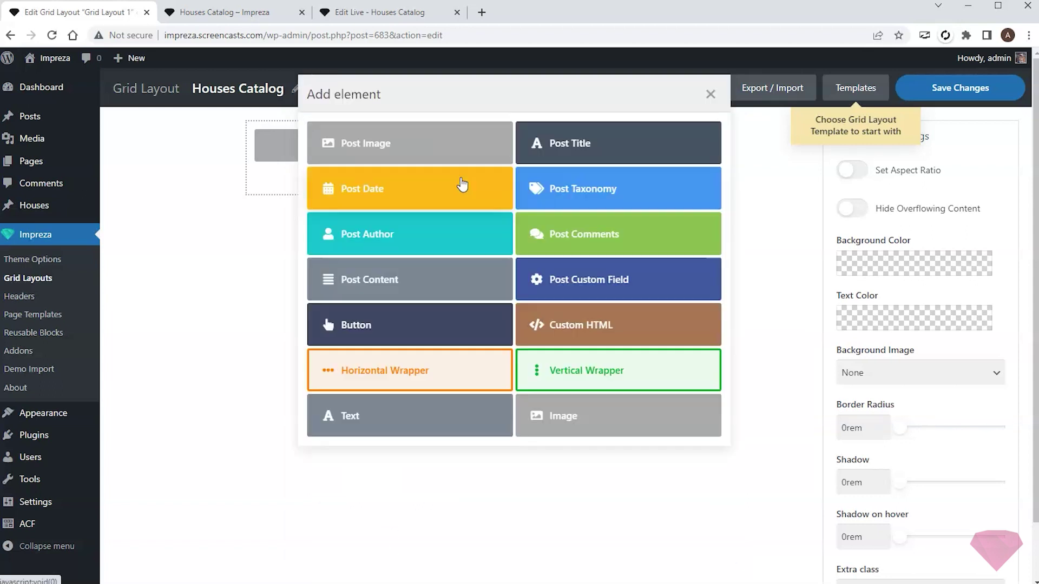
left_click(582, 371)
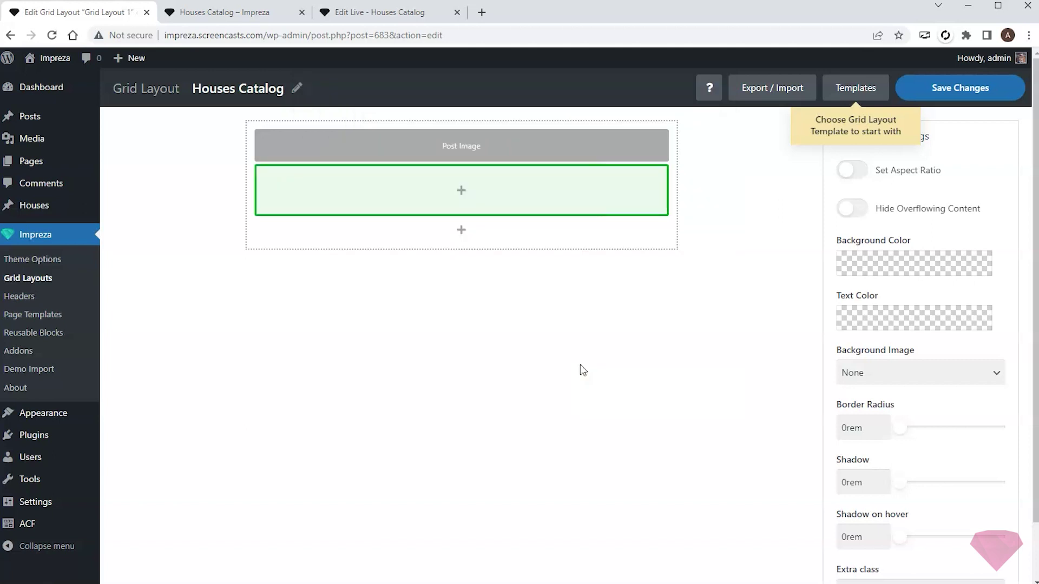
left_click(452, 155)
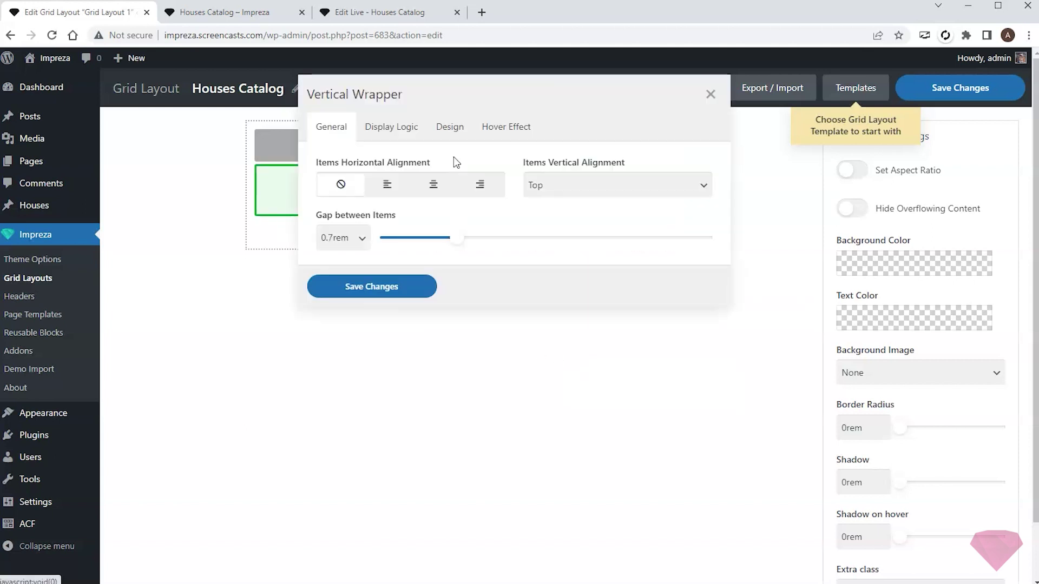
left_click(450, 128)
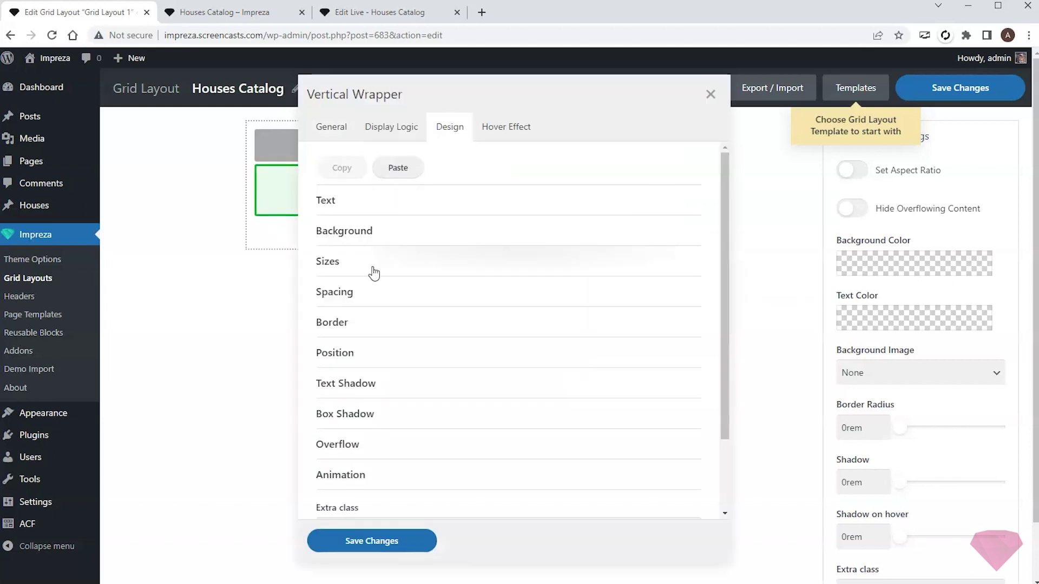
left_click(368, 292)
left_click(349, 405)
type("1.5rem")
key("Tab")
type("1rem")
key("Tab")
type("1rem")
key("Tab")
type("1")
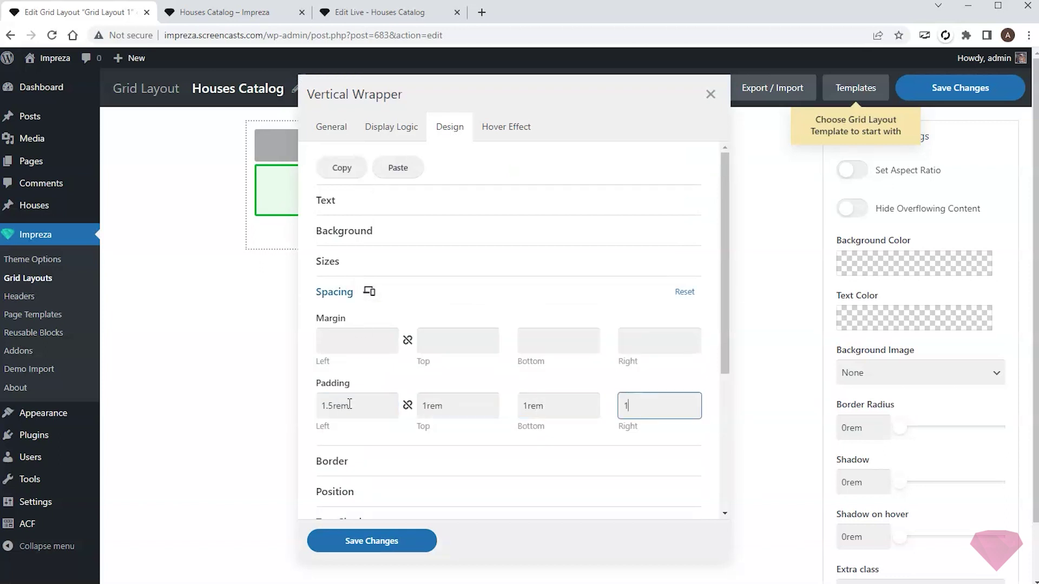
left_click(383, 541)
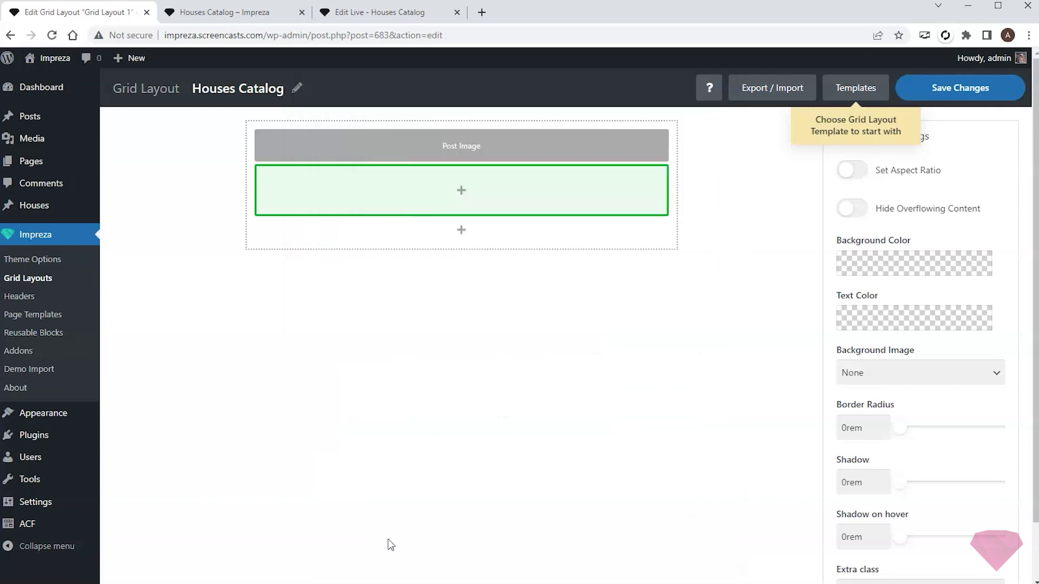
left_click(460, 190)
- Add a House Price custom field to the wrapper with a '$' prefix
left_click(568, 272)
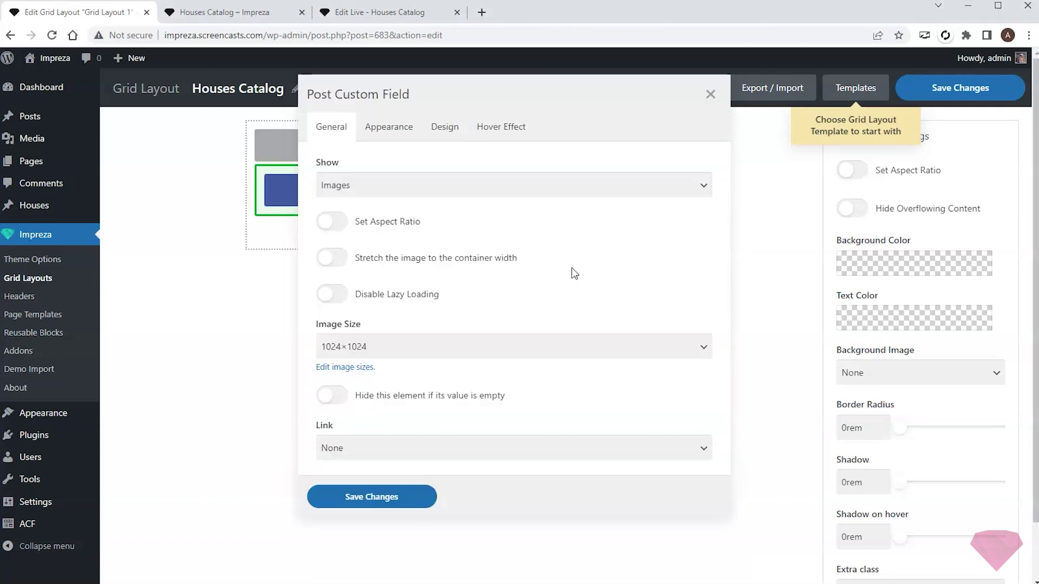
left_click(457, 190)
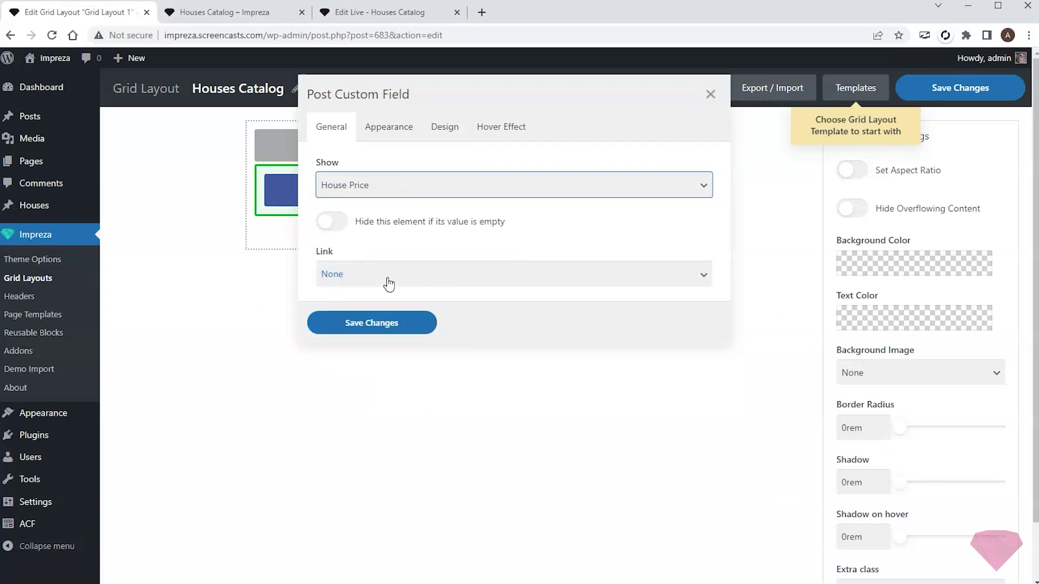
left_click(388, 129)
left_click(347, 301)
type("$")
left_click(395, 441)
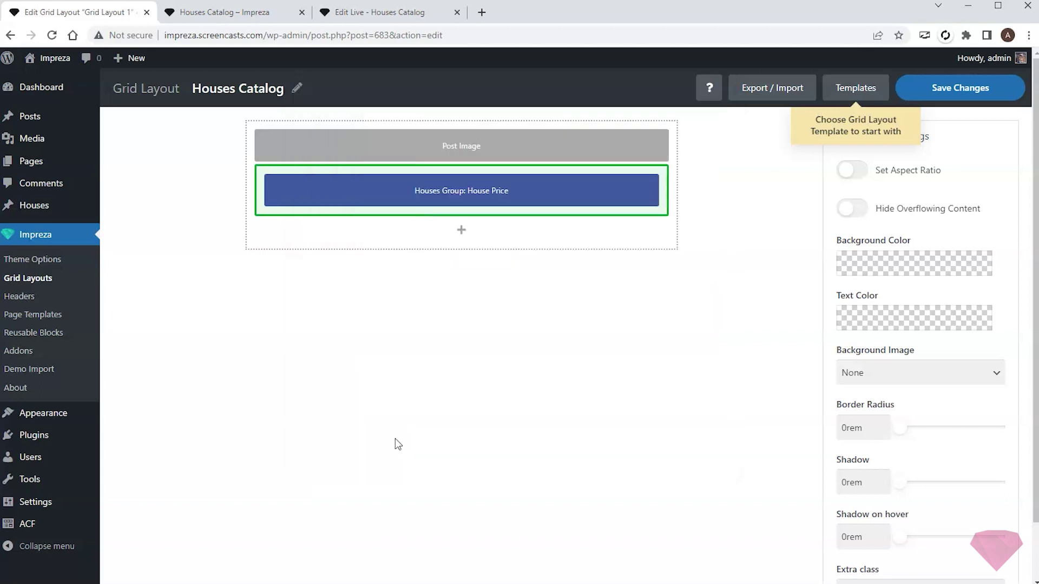
- Add the Post Title below the price as an h4 heading
left_click(427, 155)
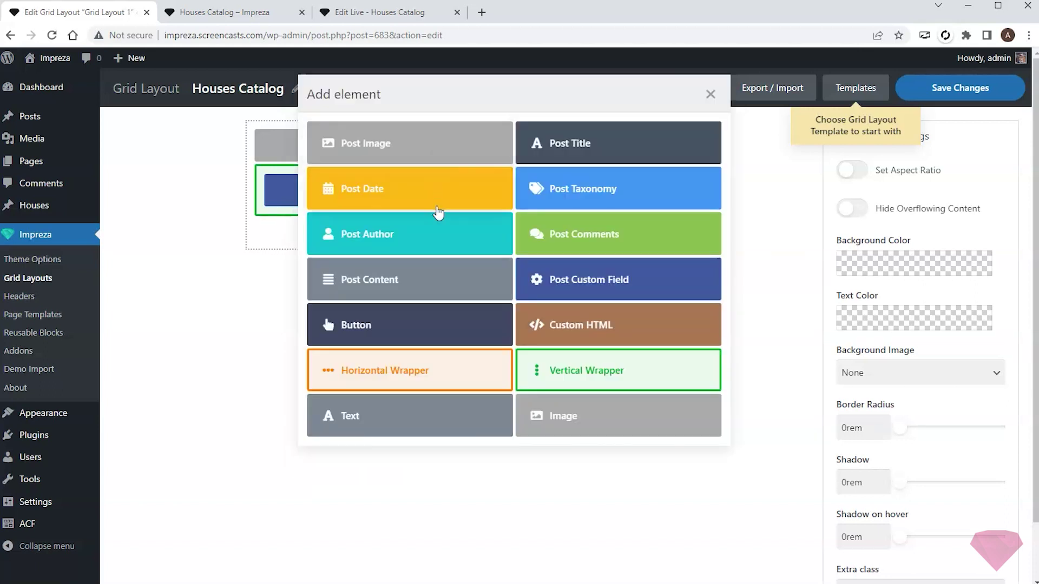
left_click(603, 142)
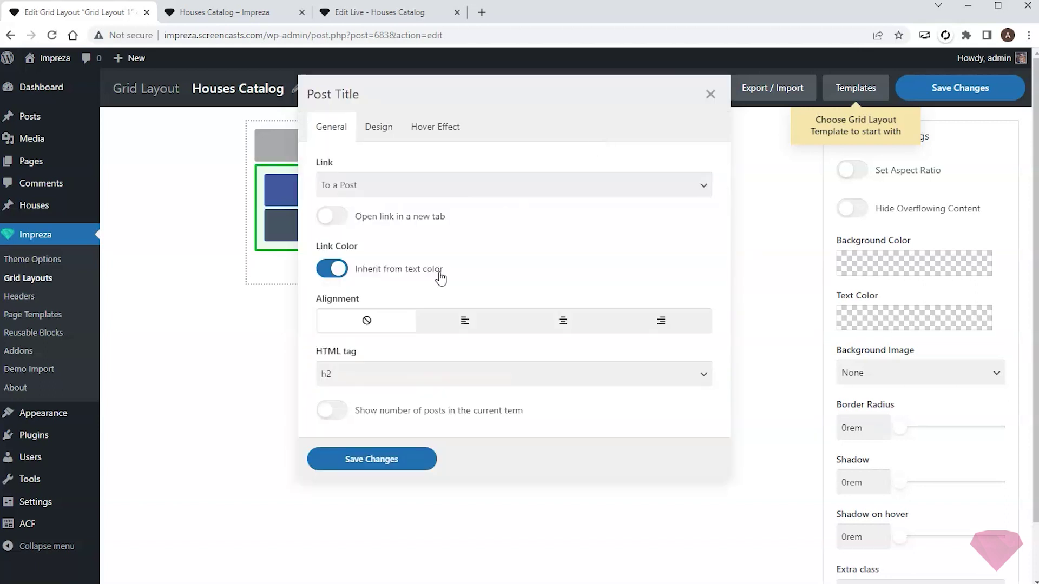
left_click(402, 373)
left_click(360, 432)
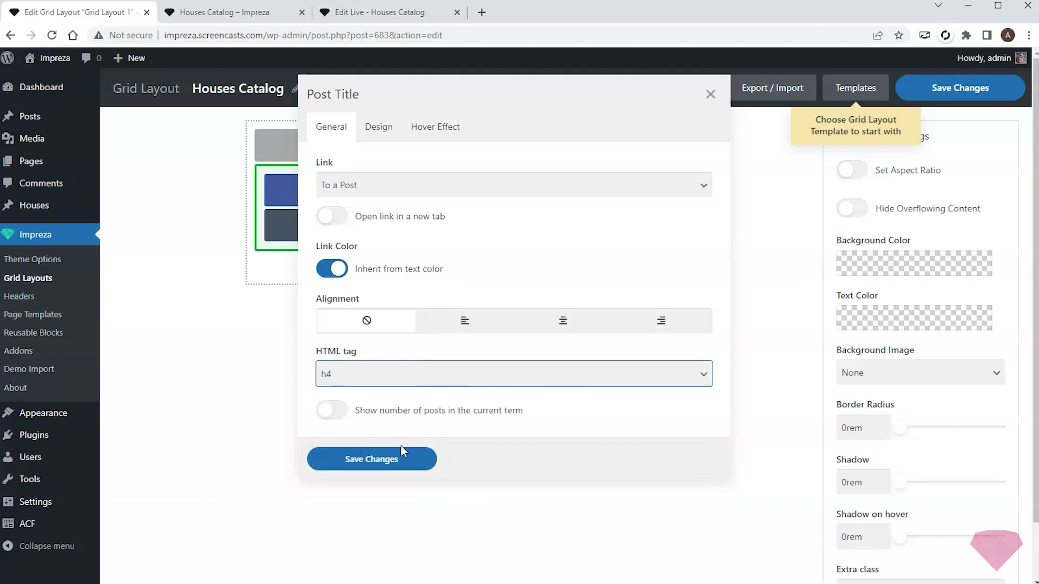
left_click(403, 454)
- Add a Horizontal Wrapper holding the Storeys field with a layer-group icon
left_click(427, 155)
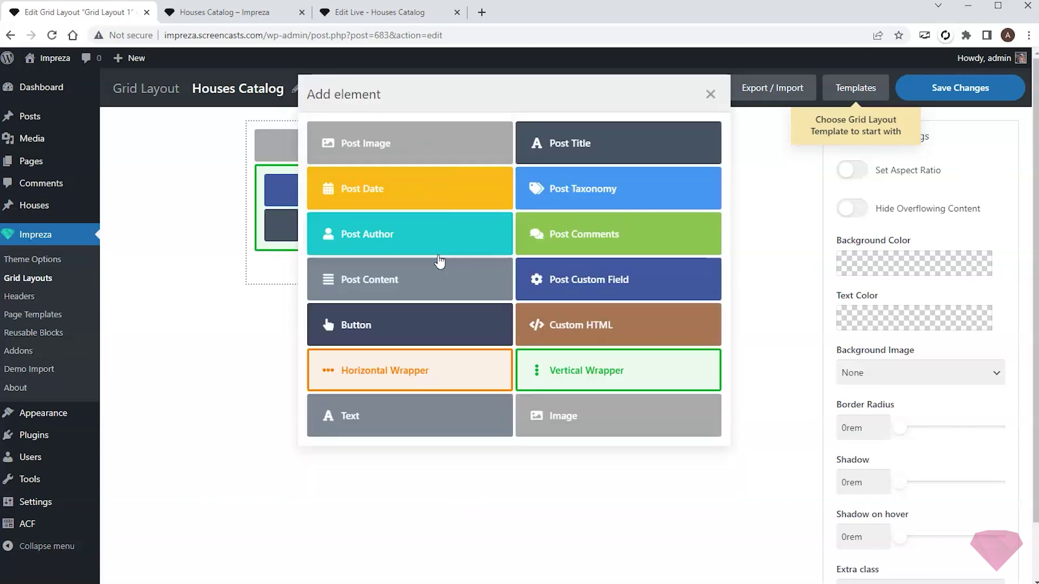
left_click(396, 370)
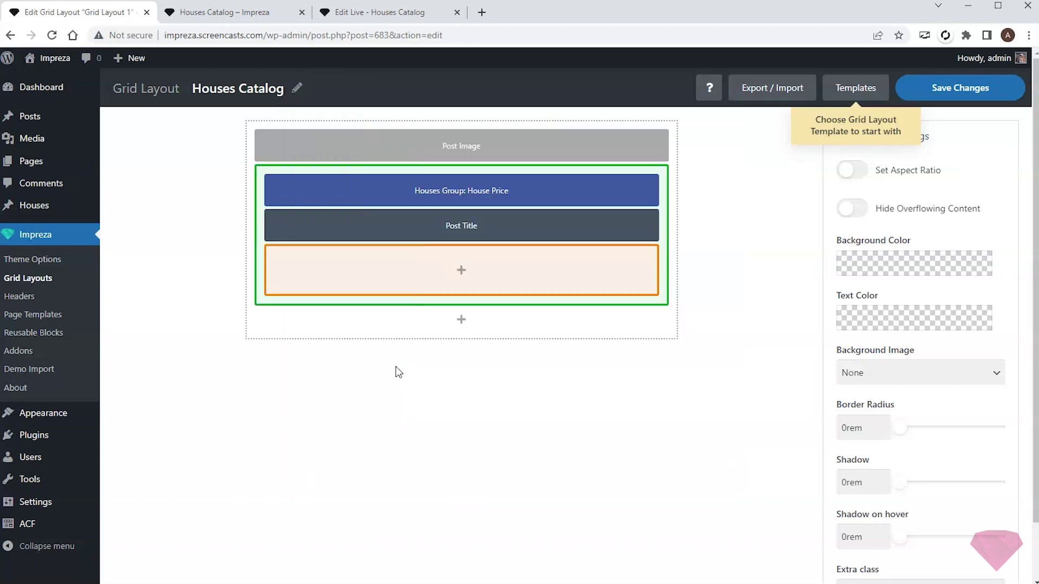
left_click(462, 271)
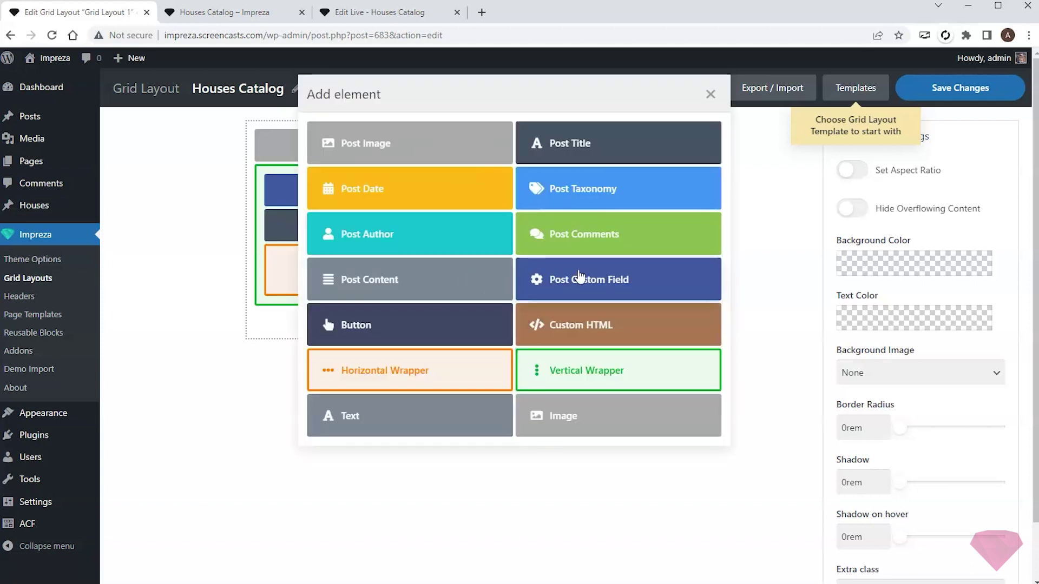
left_click(580, 276)
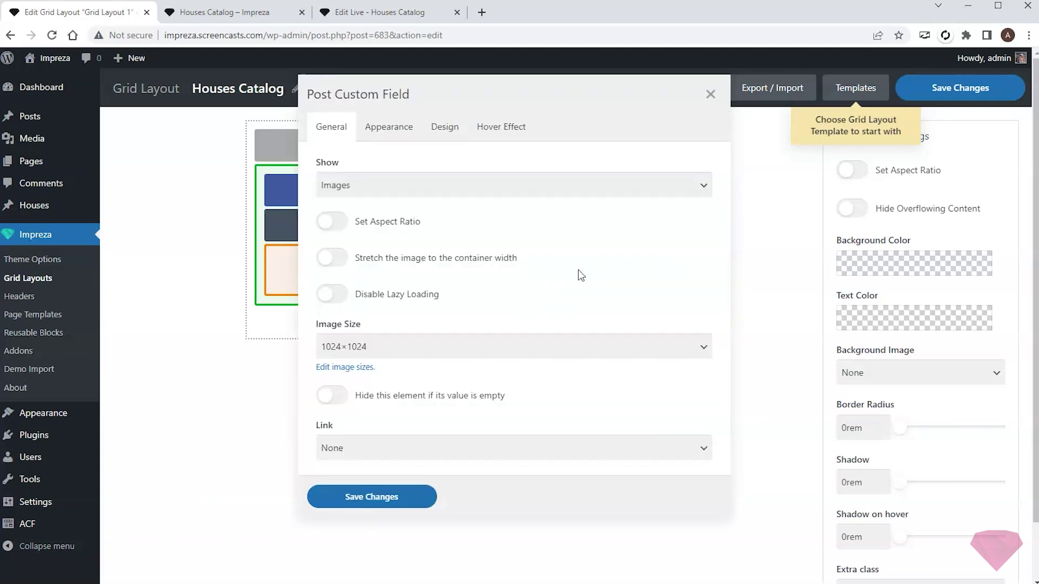
left_click(455, 195)
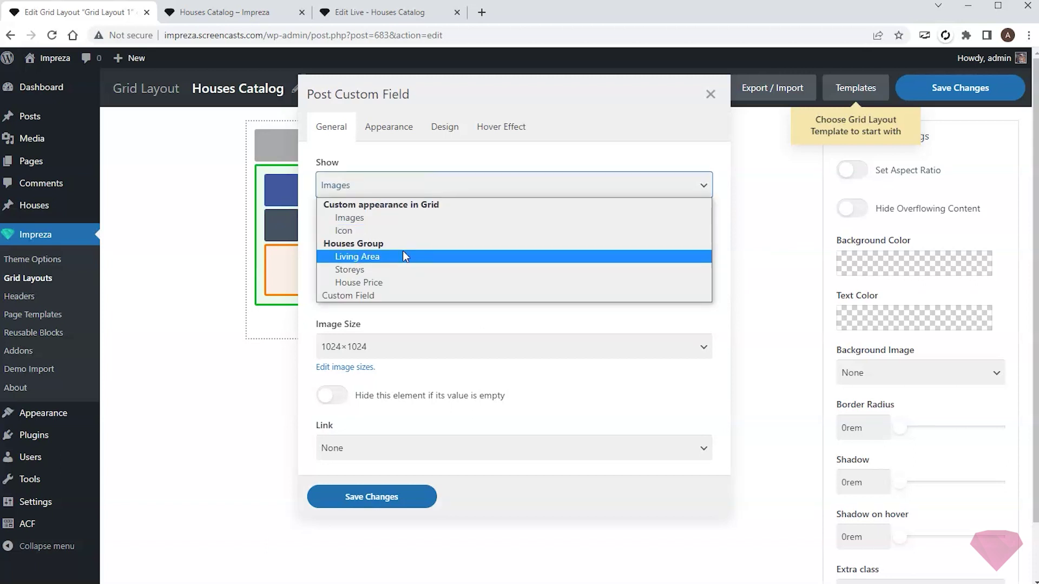
left_click(388, 269)
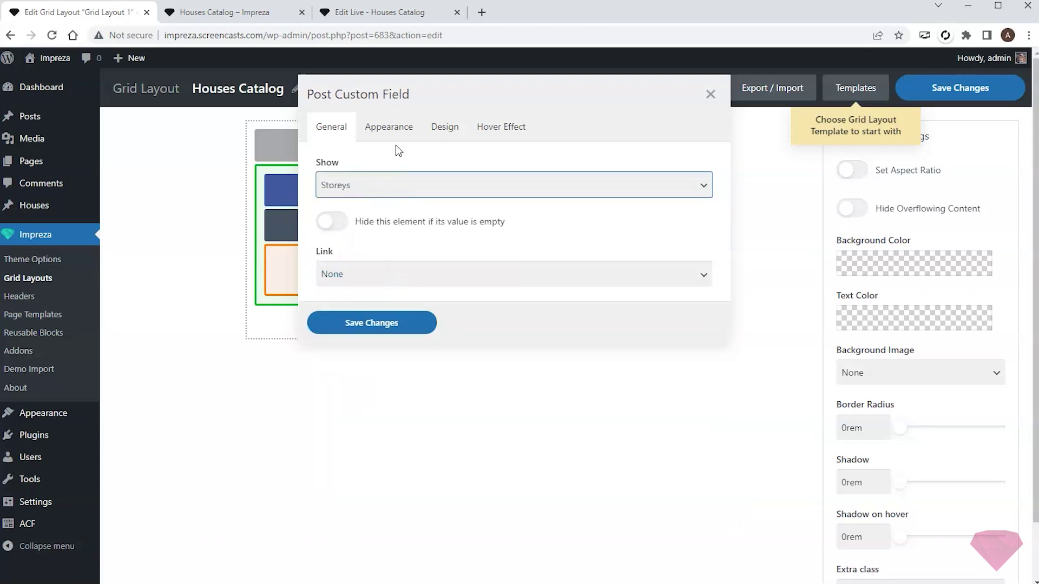
left_click(400, 128)
left_click(545, 239)
type("layer-group")
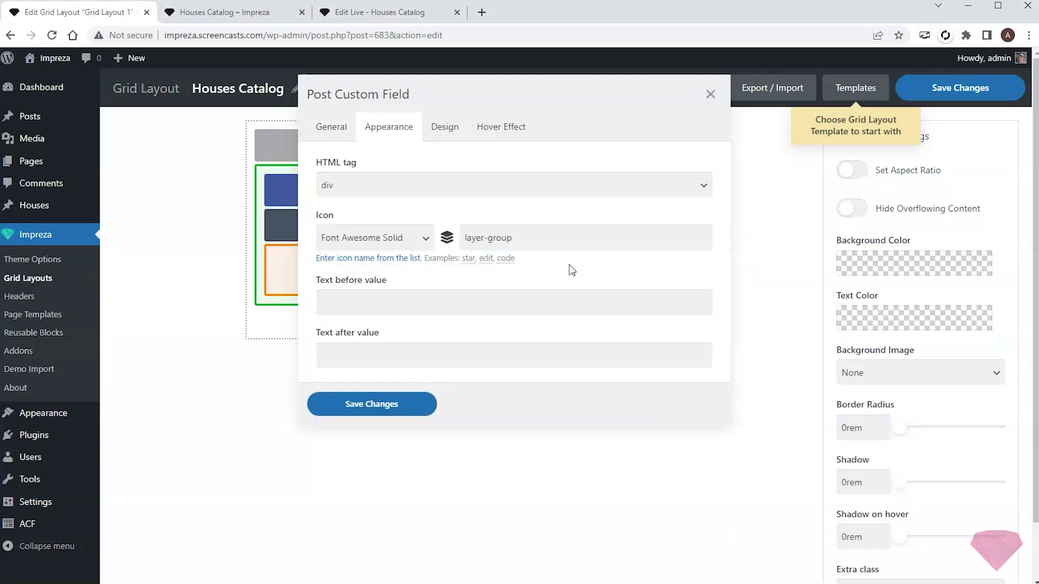
left_click(389, 403)
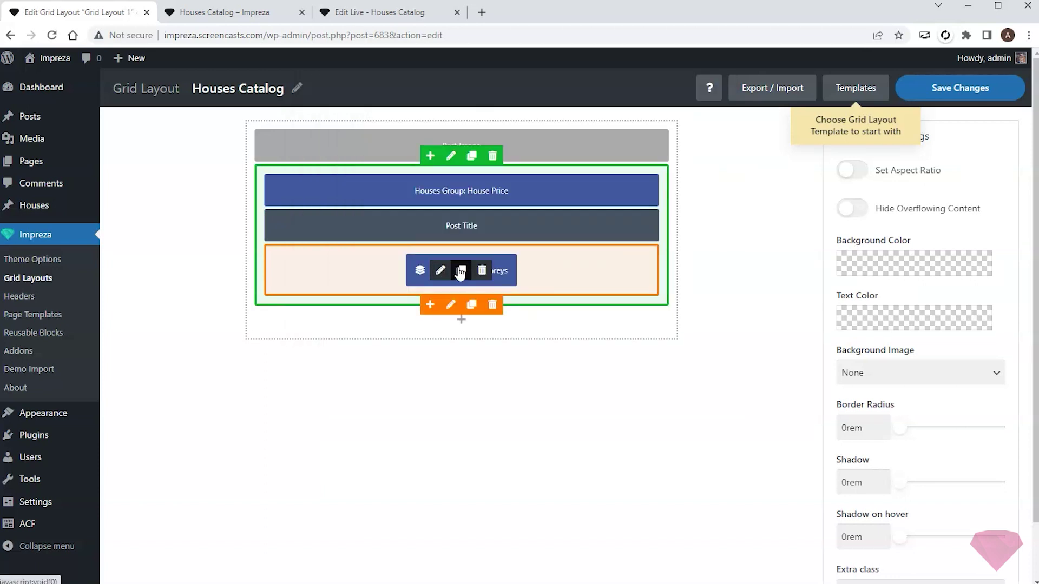
- Make the second field element show Living Area with a house-user icon
left_click(497, 271)
left_click(405, 185)
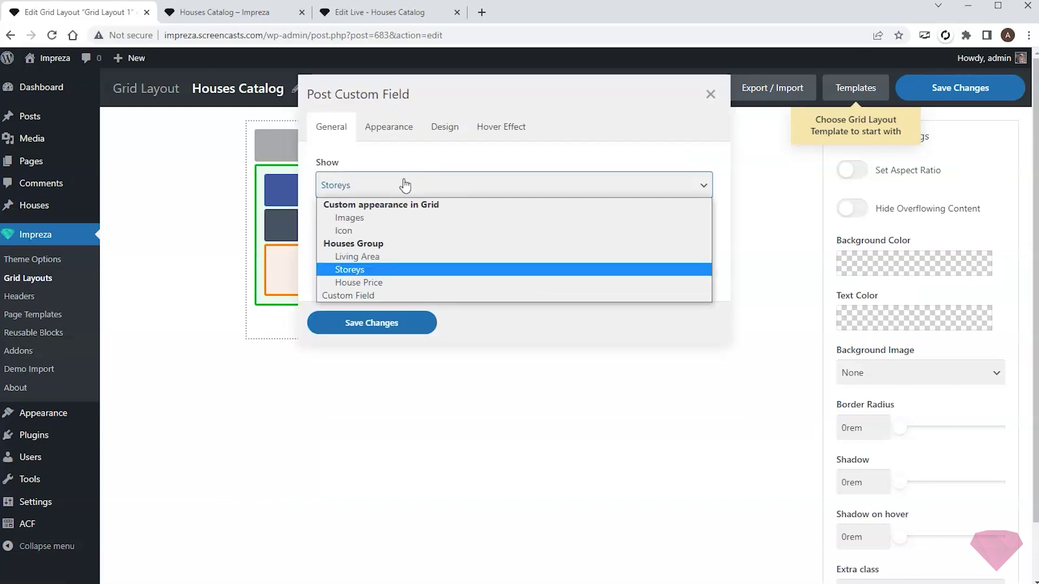
left_click(389, 260)
left_click(388, 127)
triple_click(489, 237)
type("house-user")
left_click(403, 415)
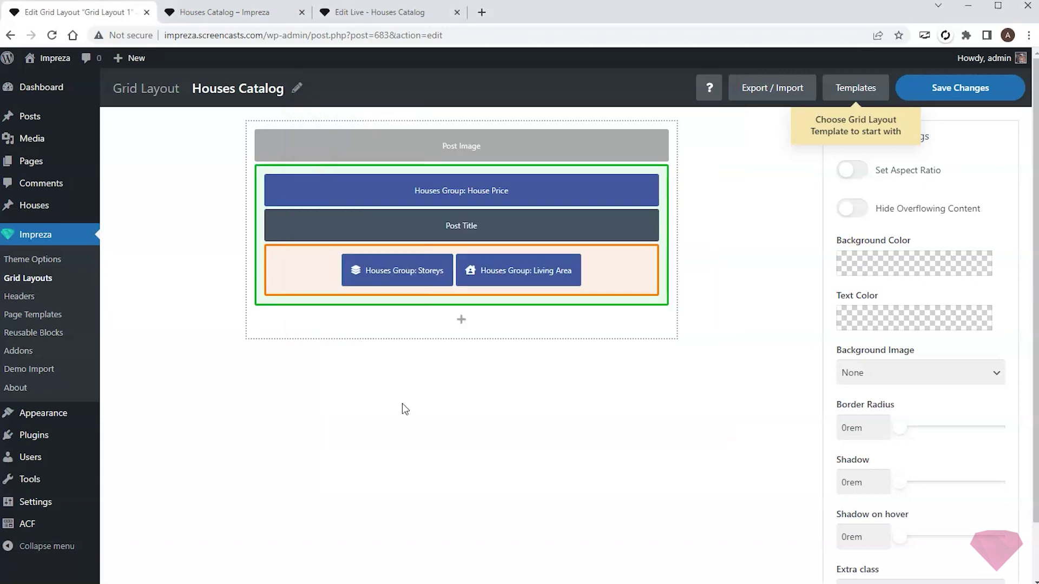
scroll(633, 355, "down", 2)
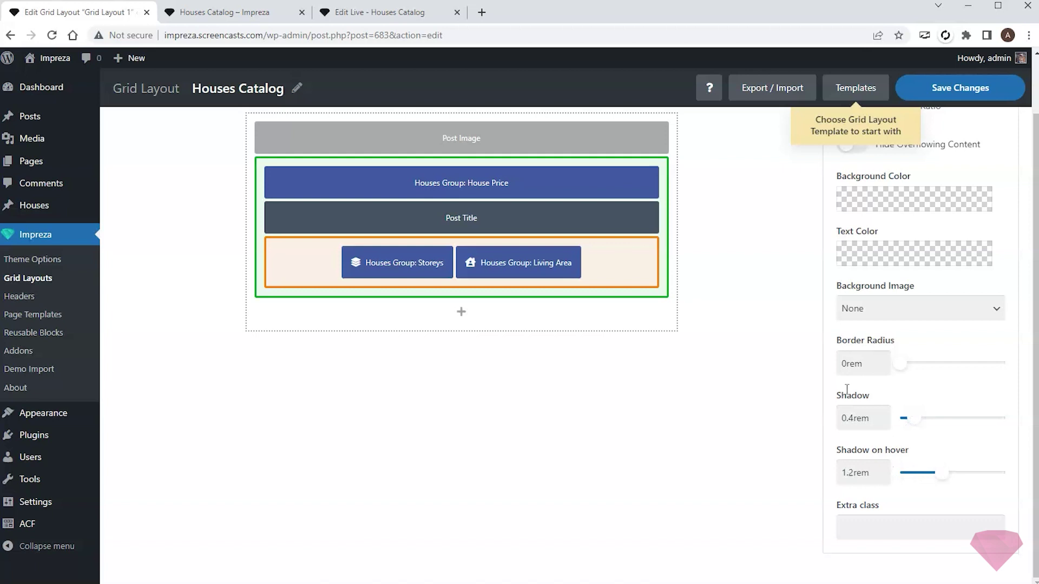
- In the reloaded live builder, set the houses grid's Grid Layout to Houses Catalog
scroll(781, 312, "up", 2)
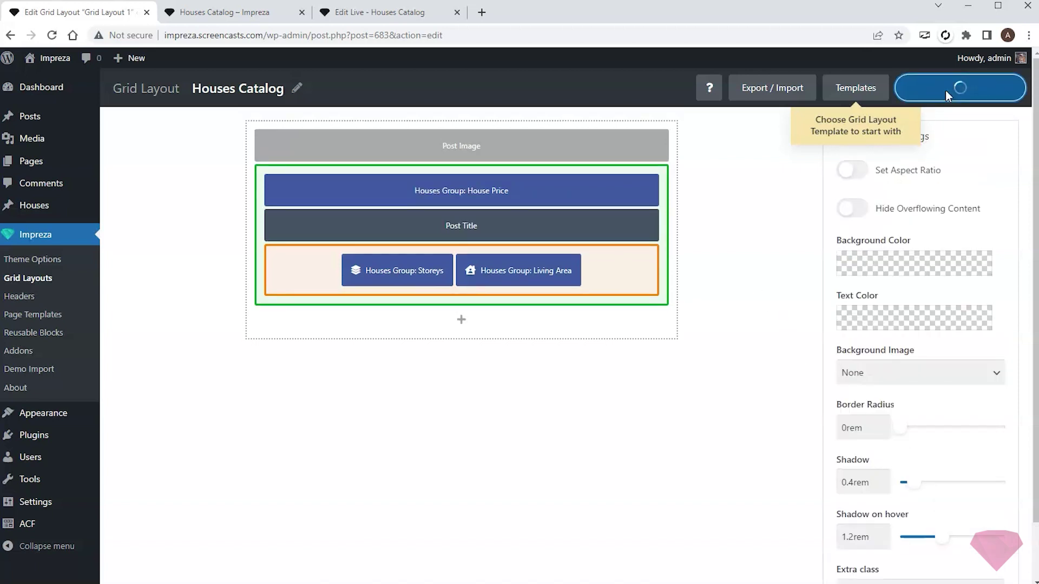
left_click(359, 16)
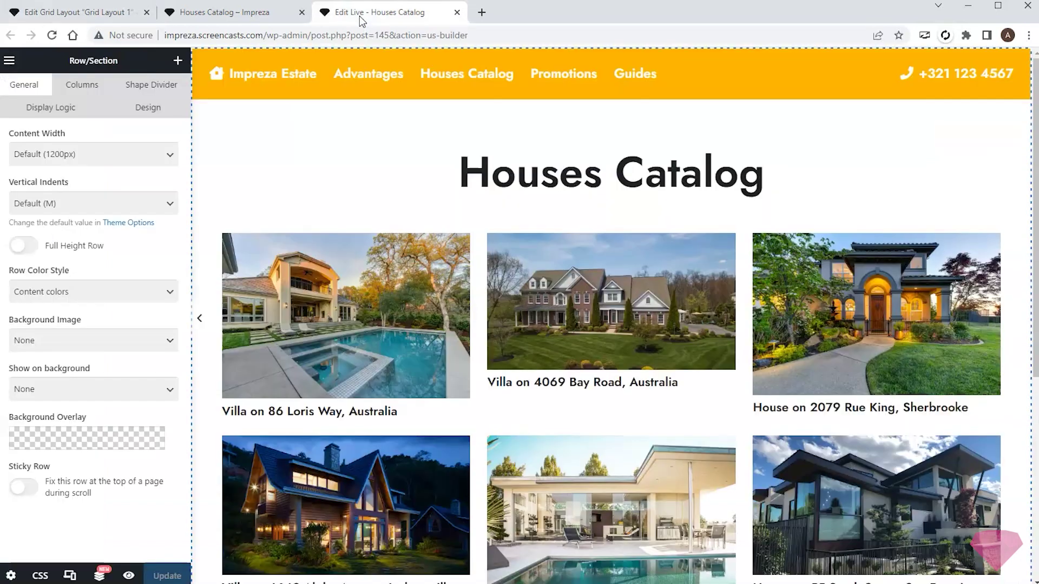
key("F5")
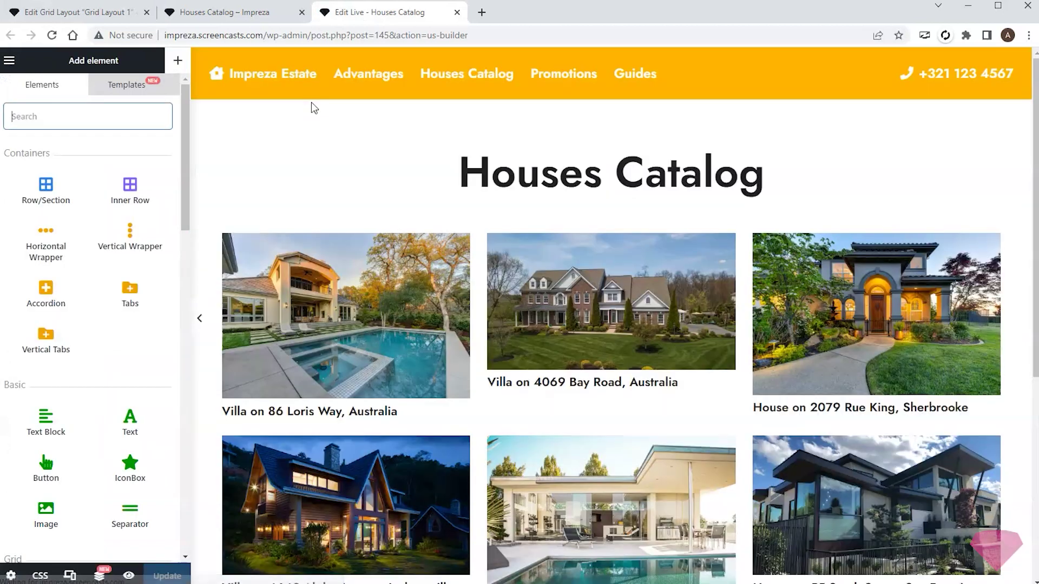
left_click(479, 258)
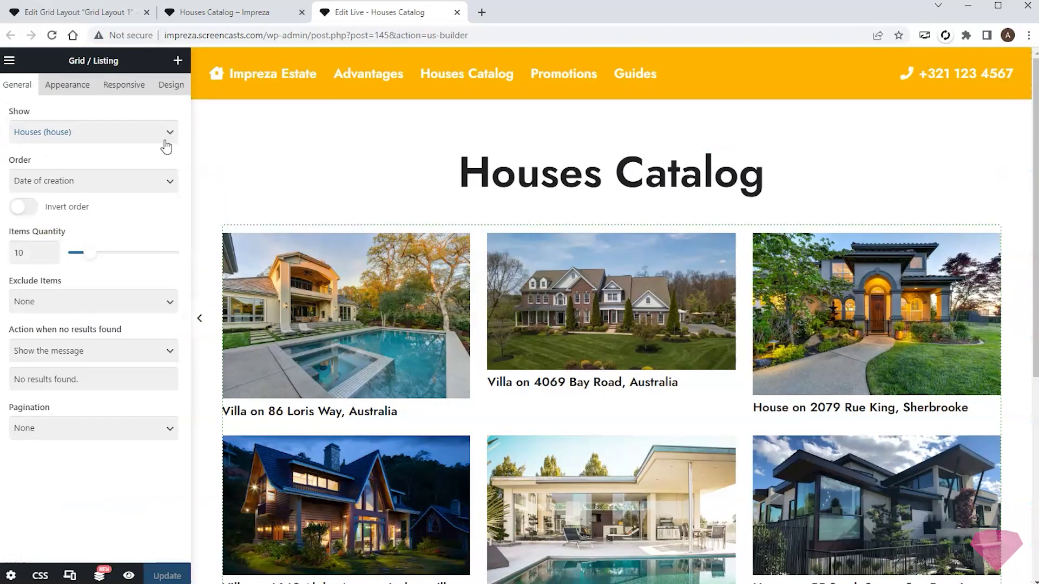
left_click(67, 85)
left_click(89, 154)
left_click(86, 185)
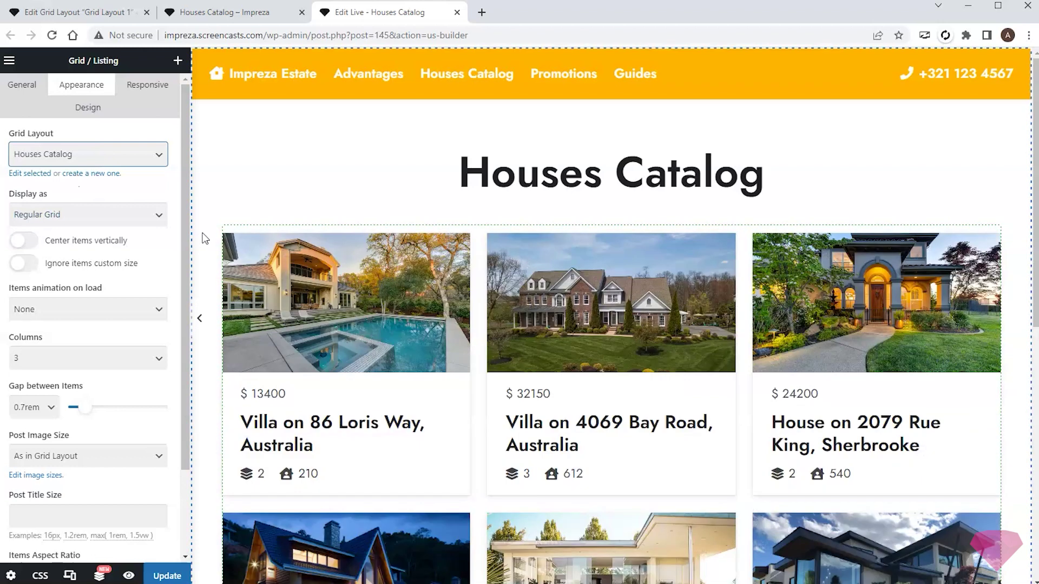
scroll(204, 238, "down", 2)
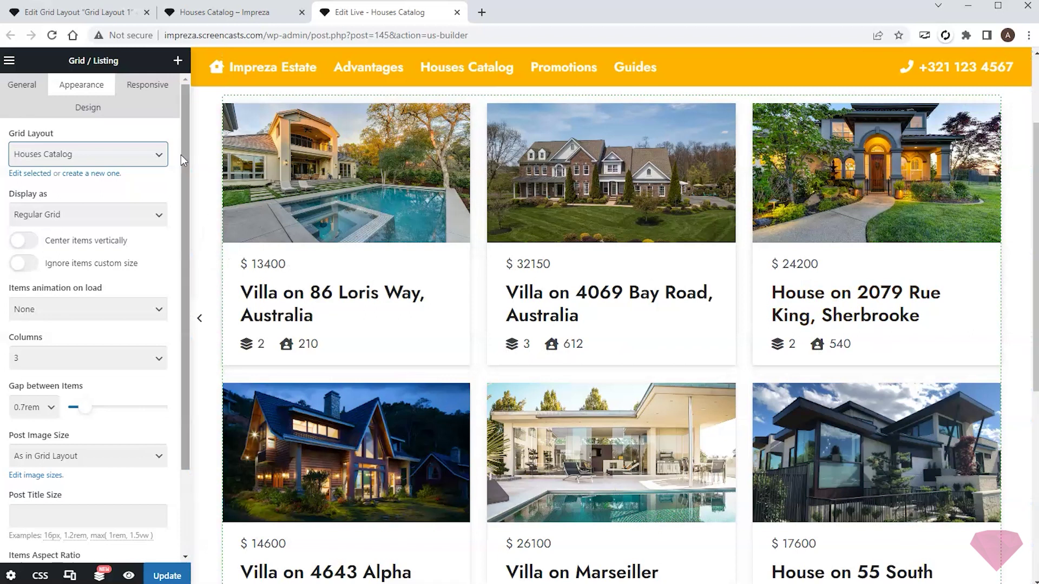
left_click(71, 15)
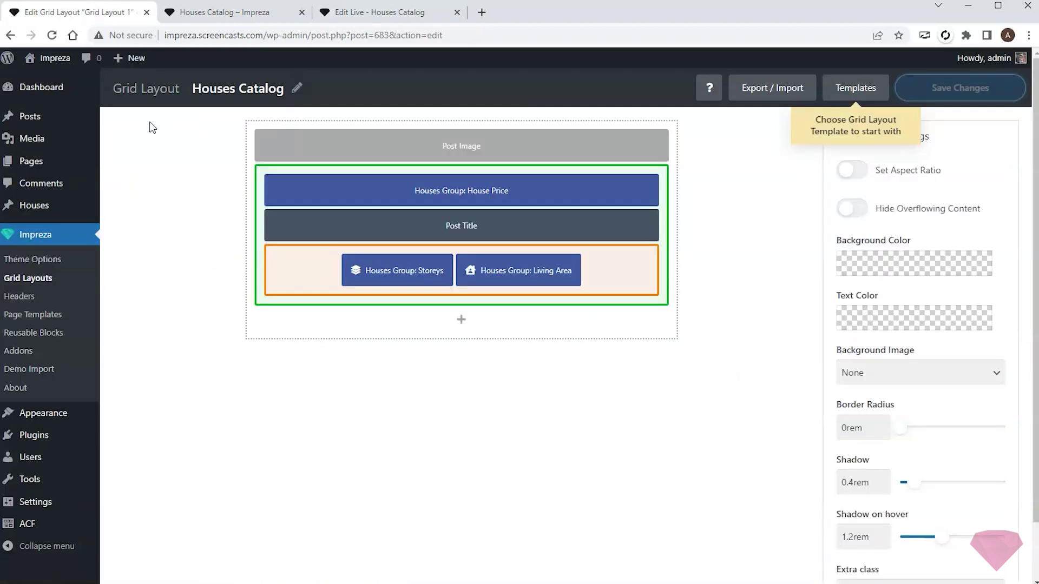
- Make the House Price text bold with font weight 700
left_click(435, 190)
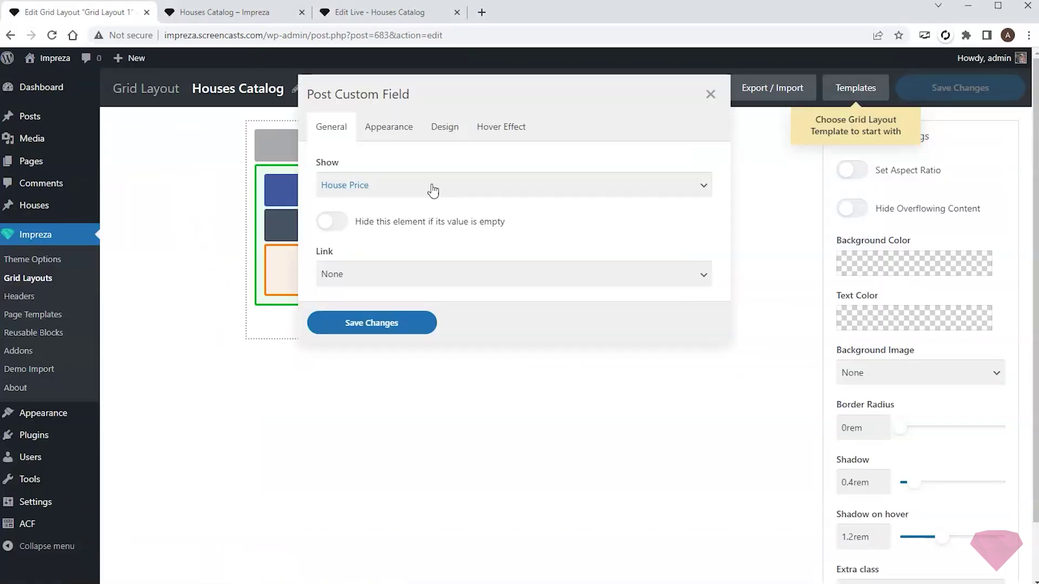
left_click(454, 128)
left_click(510, 198)
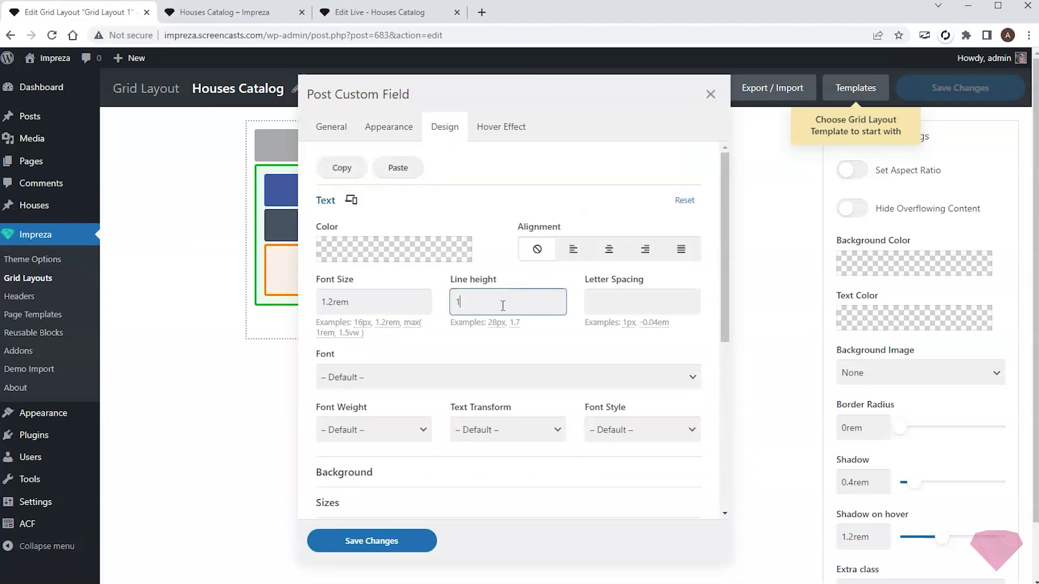
left_click(423, 430)
left_click(346, 519)
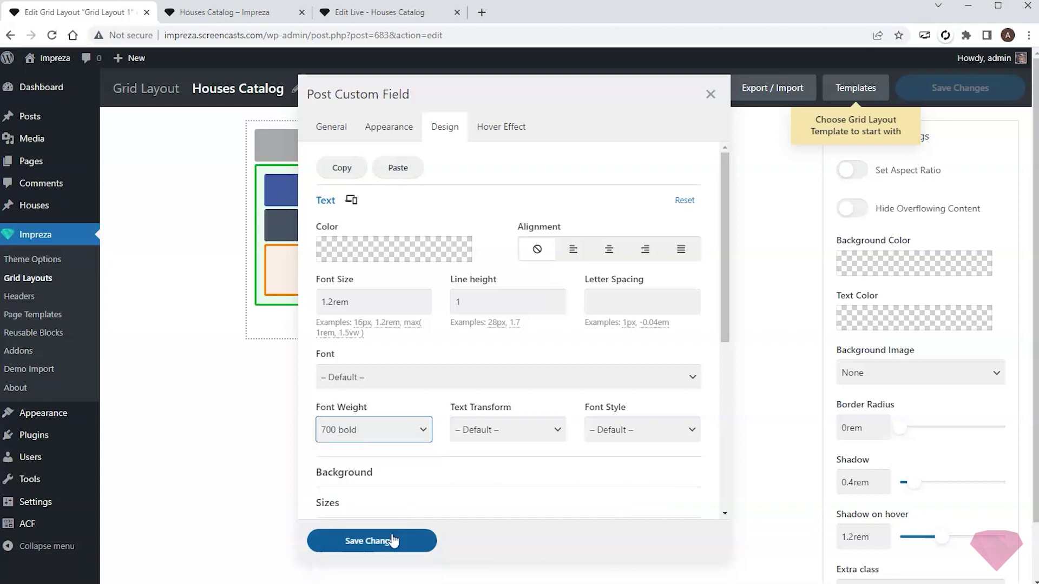
left_click(393, 541)
- Change the Post Title to a div tag with Primary colour text
left_click(409, 227)
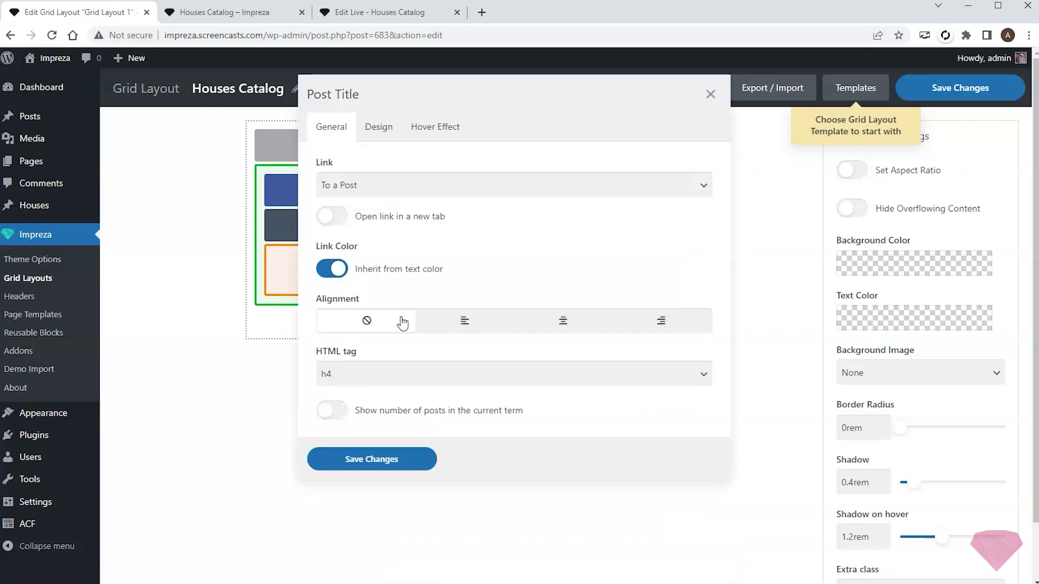
left_click(378, 373)
left_click(345, 468)
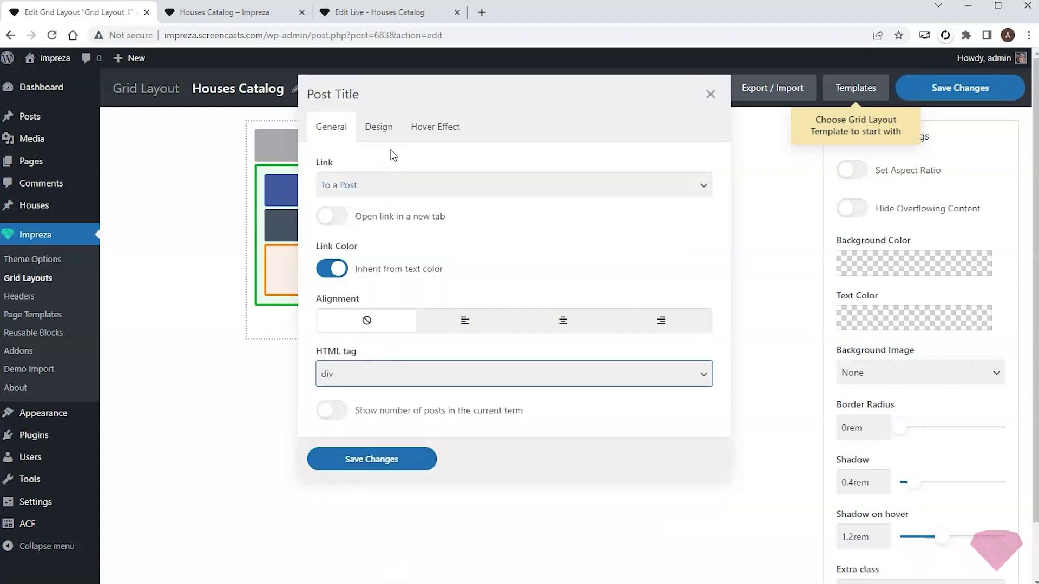
left_click(394, 136)
left_click(435, 207)
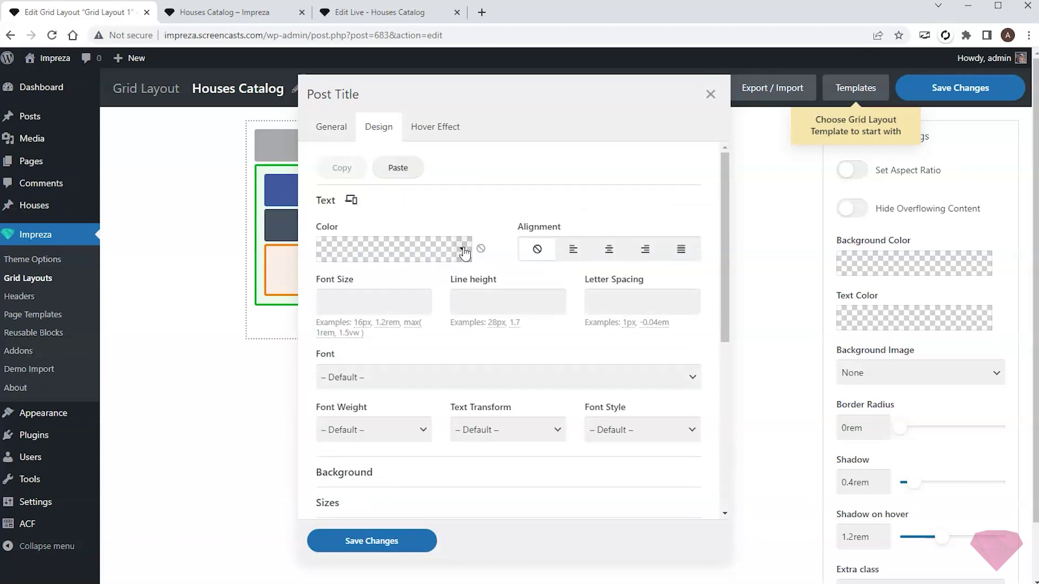
left_click(464, 252)
scroll(449, 320, "down", 5)
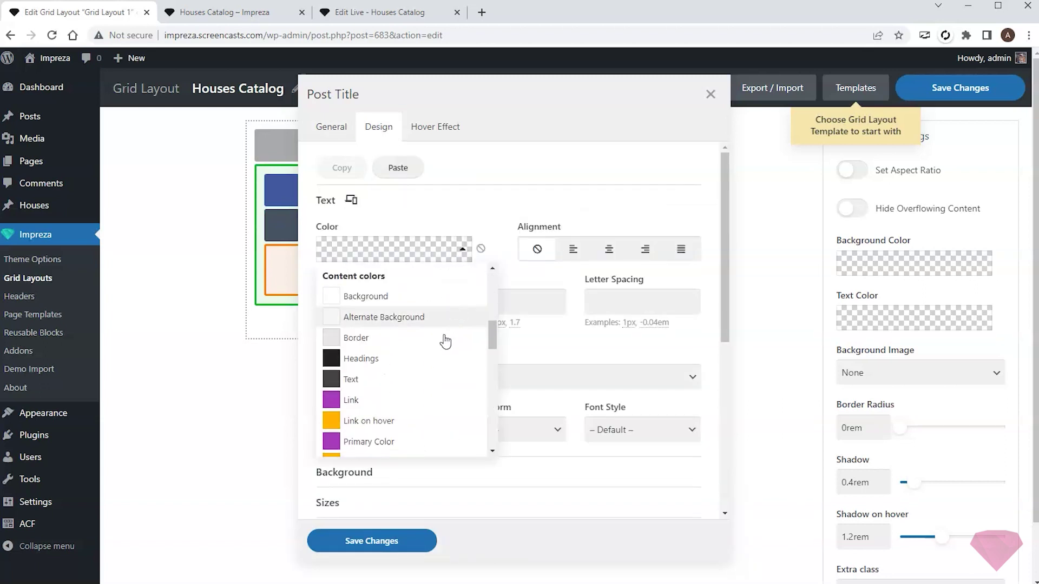
left_click(404, 442)
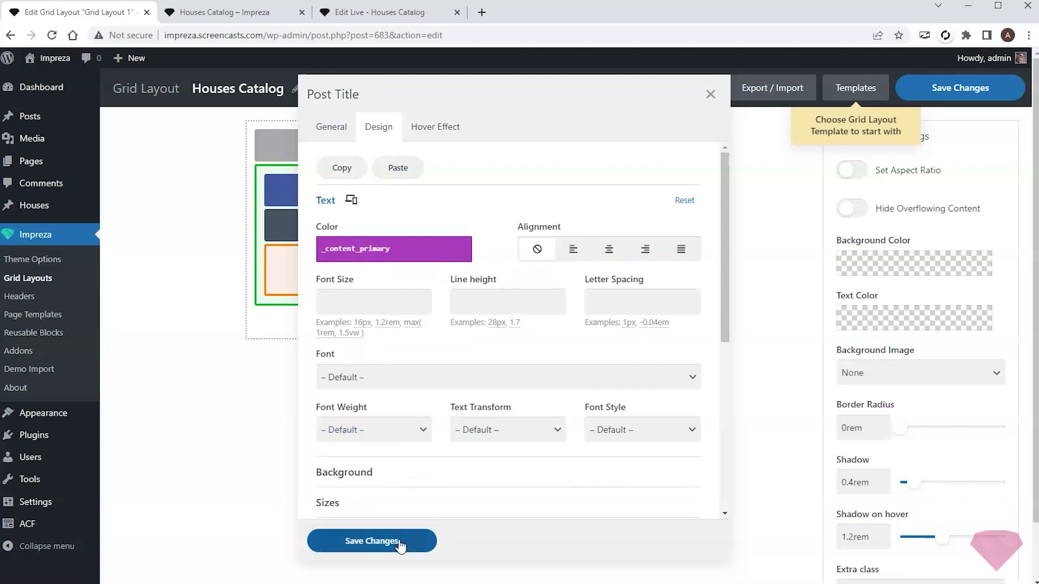
left_click(372, 541)
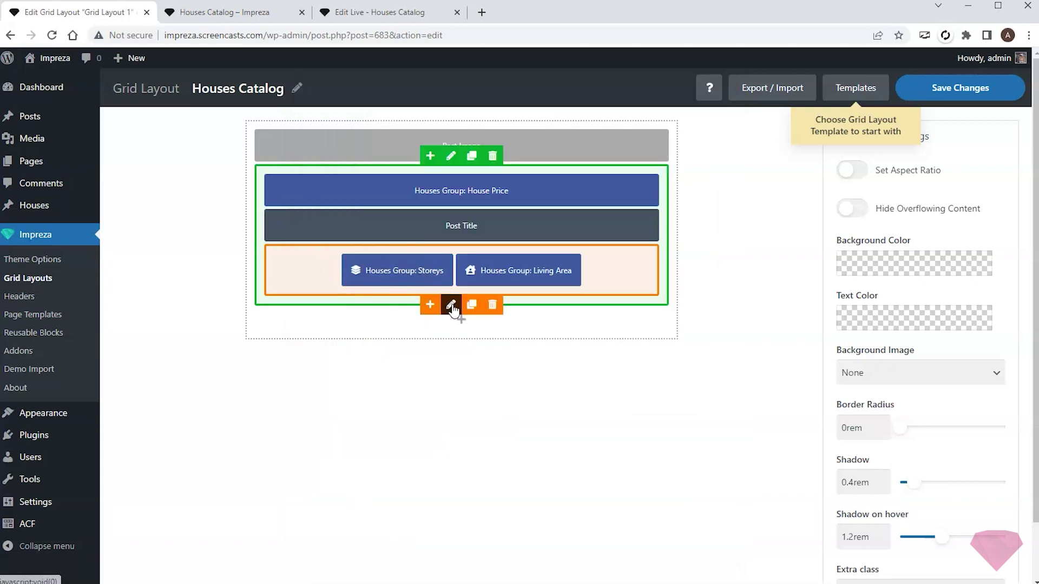
- Set the storeys/area wrapper text colour to Faded Text and save the grid layout
left_click(451, 305)
left_click(449, 130)
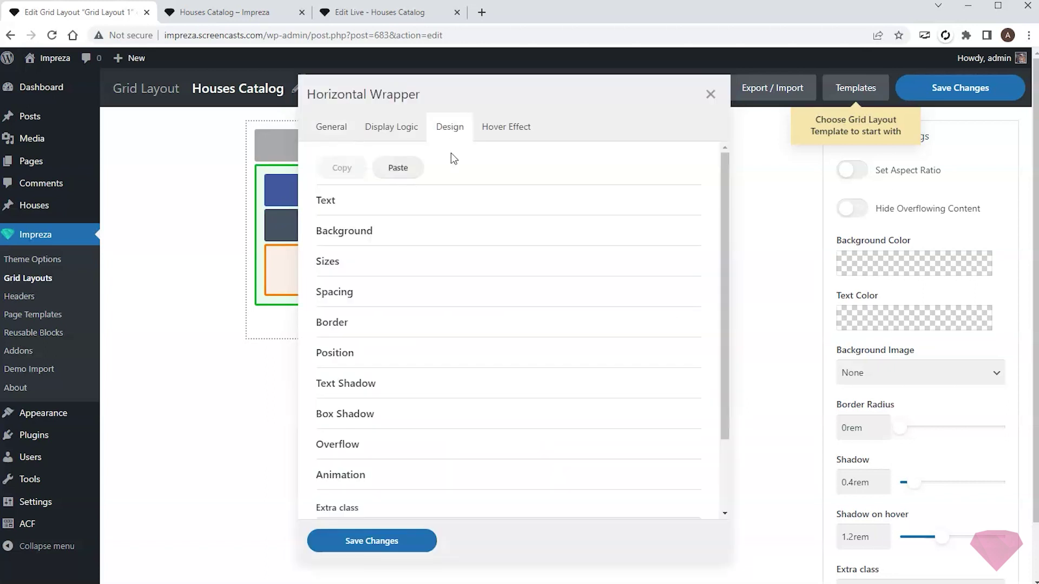
left_click(473, 205)
left_click(464, 249)
scroll(437, 323, "down", 2)
scroll(437, 323, "down", 3)
left_click(436, 417)
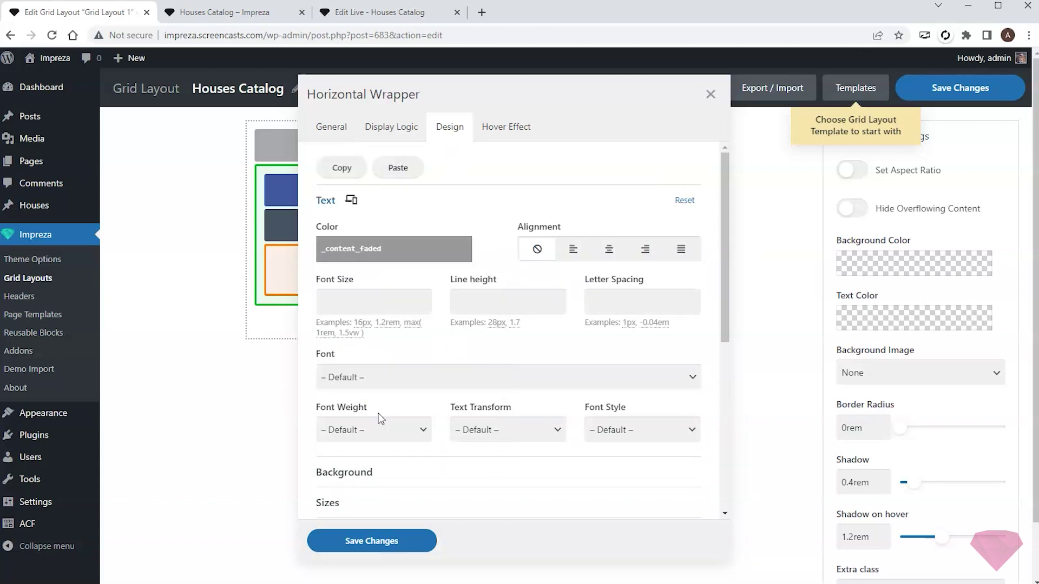
left_click(403, 539)
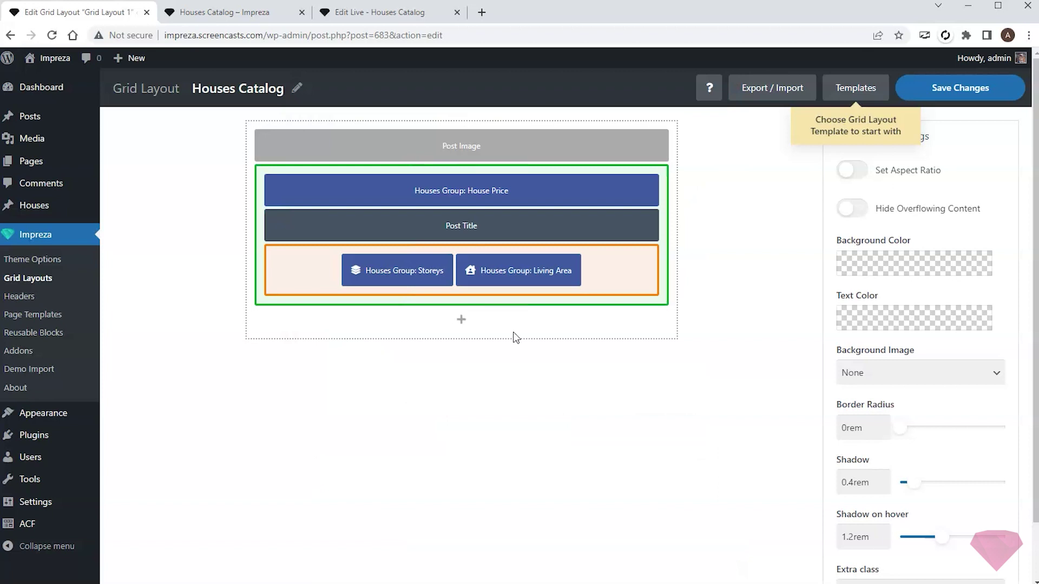
left_click(936, 87)
left_click(379, 12)
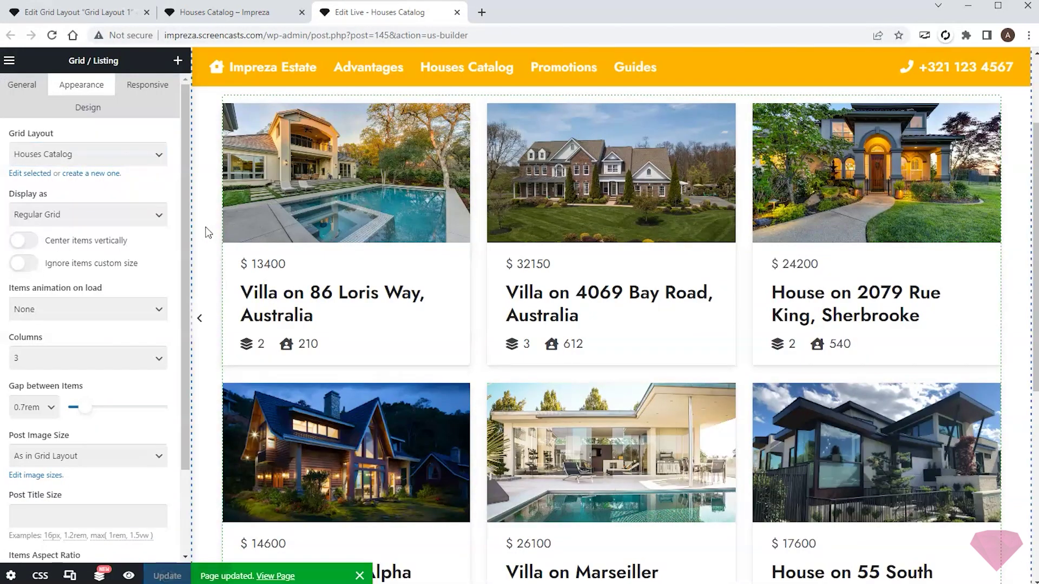
- Reload the live builder and the public Houses Catalog page to view the restyled cards
key("F5")
scroll(205, 232, "down", 1)
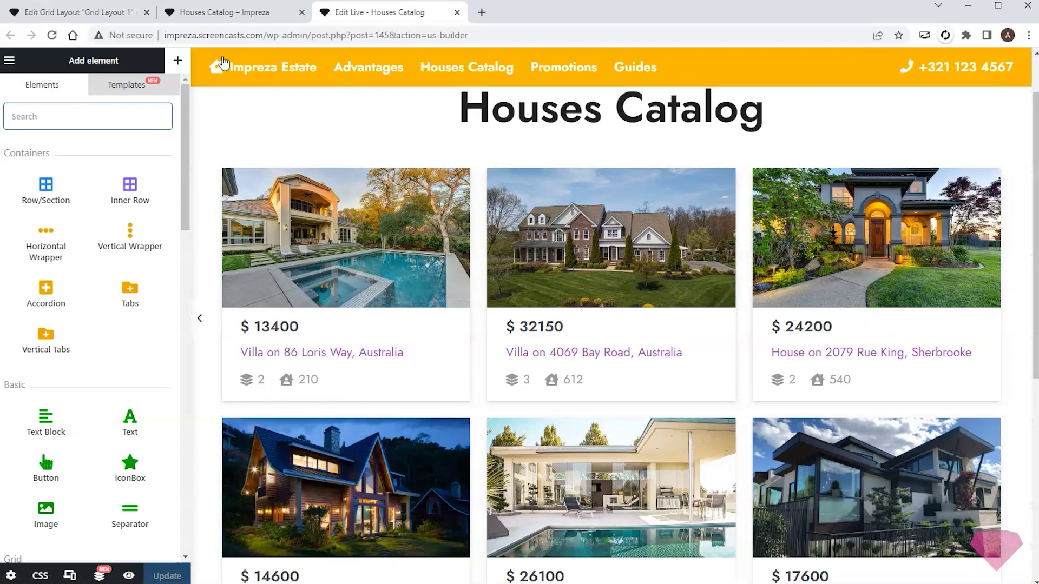
left_click(221, 20)
key("F5")
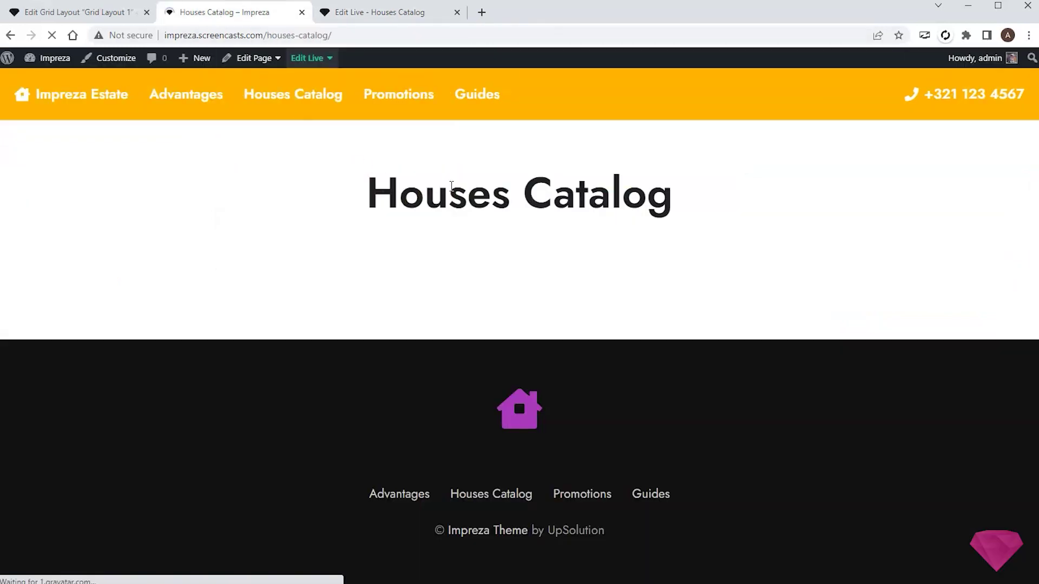
scroll(892, 238, "down", 5)
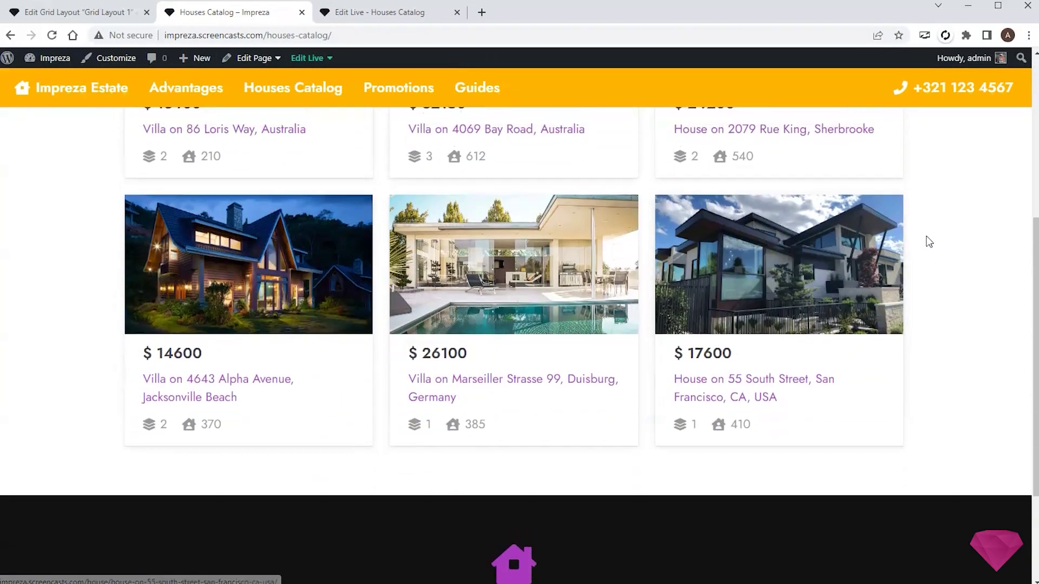
scroll(928, 241, "up", 5)
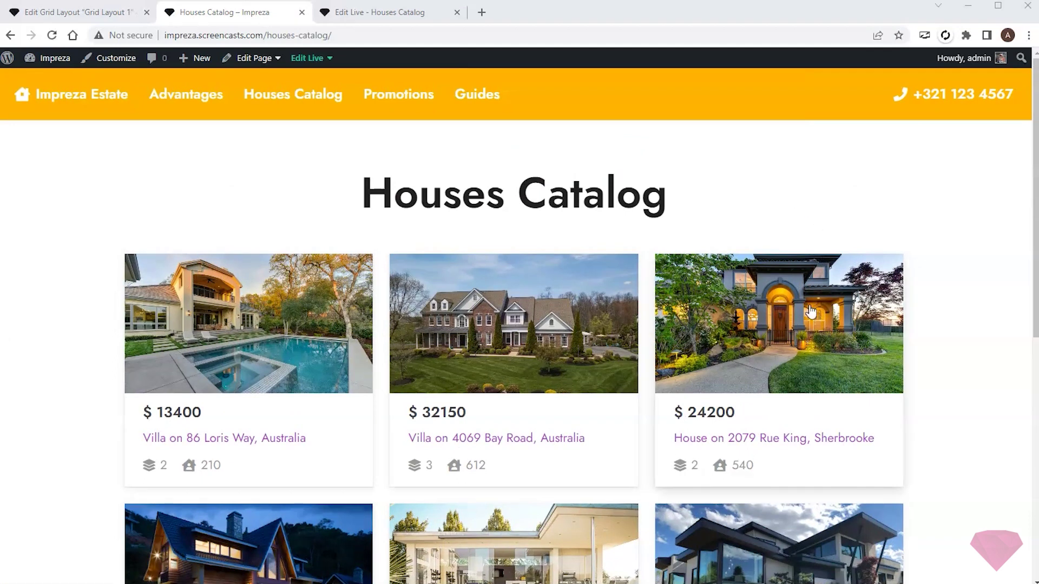
left_click(810, 311)
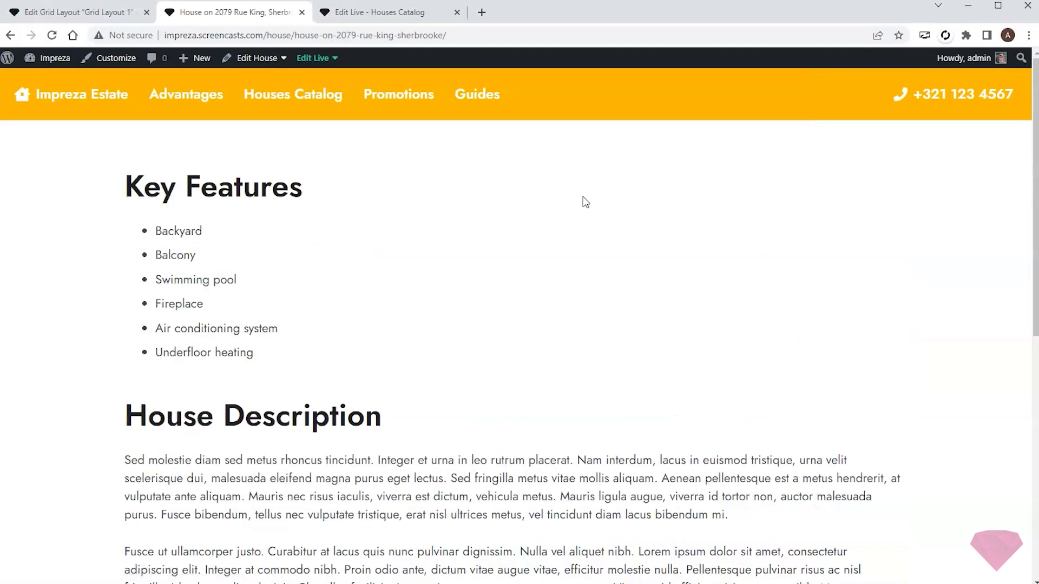
scroll(594, 396, "down", 10)
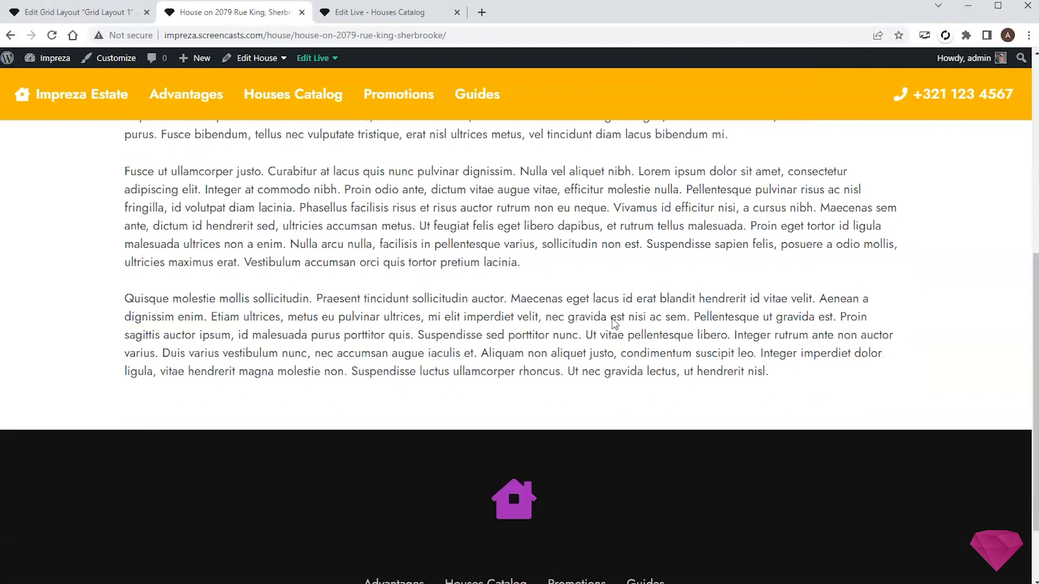
scroll(614, 317, "up", 10)
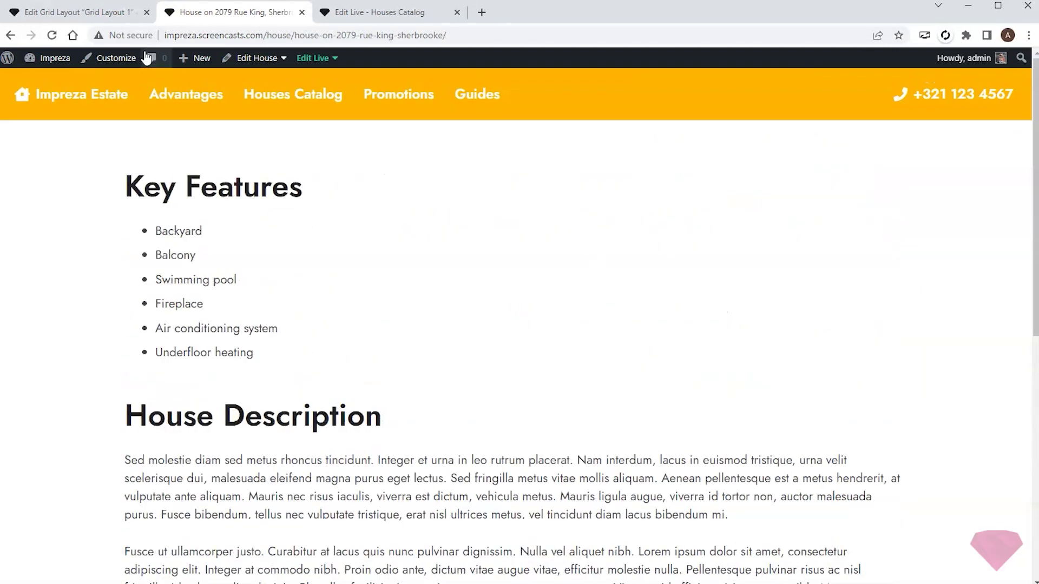
left_click(81, 7)
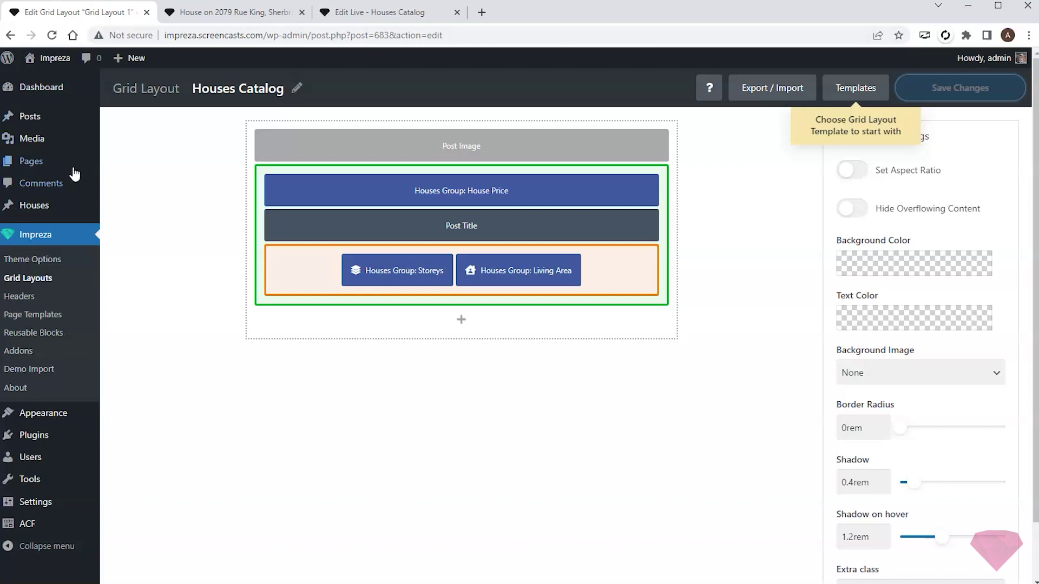
- Add a page template titled 'House Template', update it, and open Edit Live in a new tab
left_click(24, 317)
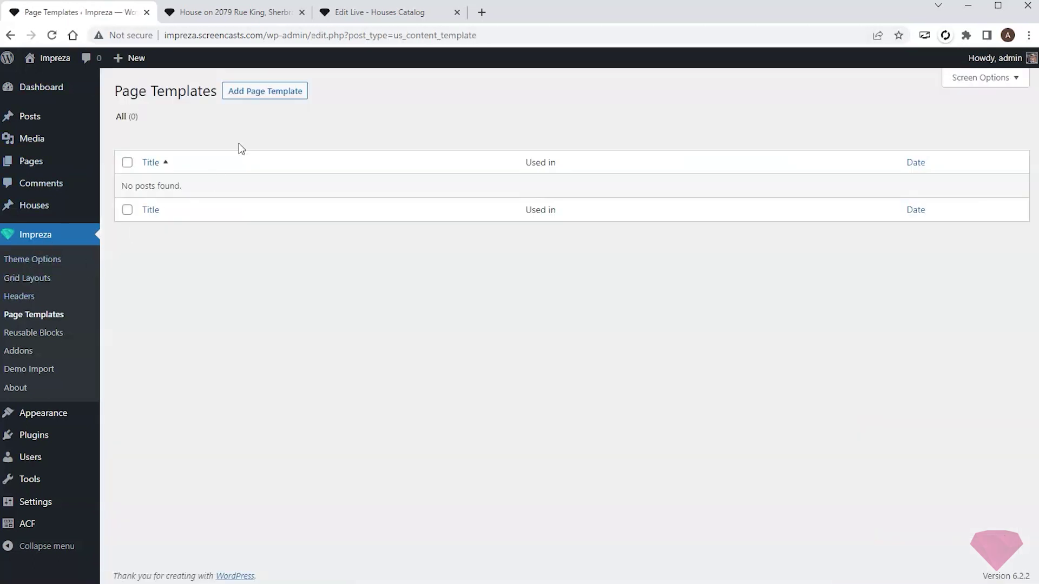
left_click(263, 91)
triple_click(244, 123)
type("House Template")
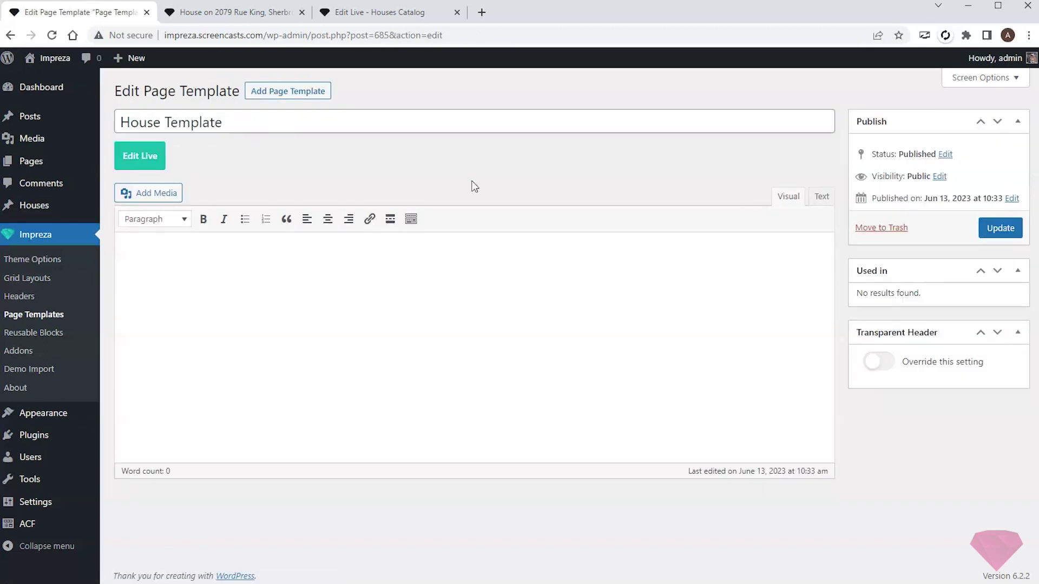
left_click(992, 225)
right_click(155, 205)
left_click(197, 209)
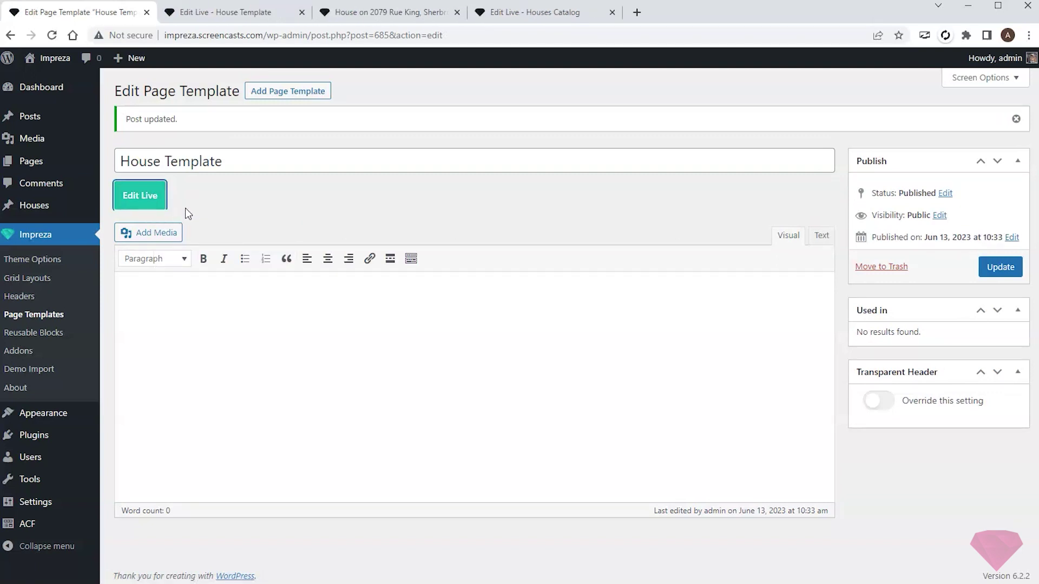
- In Theme Options > Pages Layout, set the Houses page template to House Template and save
left_click(29, 259)
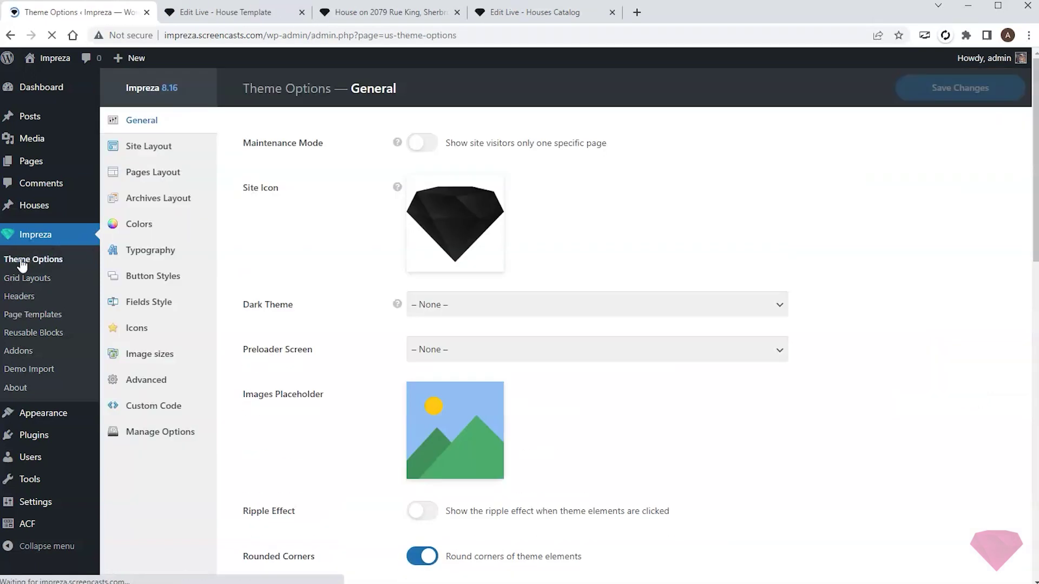
left_click(114, 174)
scroll(443, 281, "down", 5)
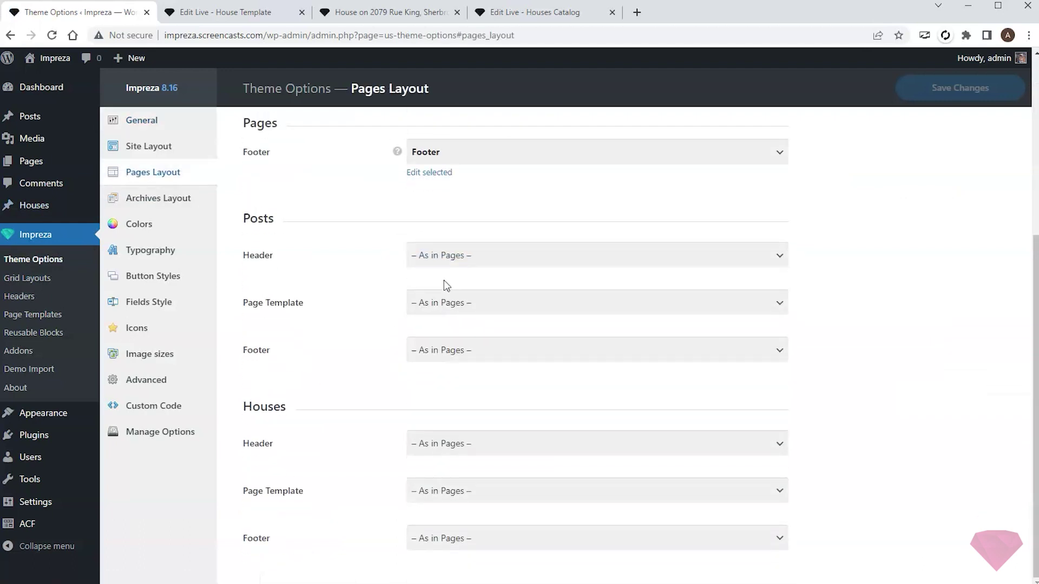
left_click(501, 486)
left_click(460, 535)
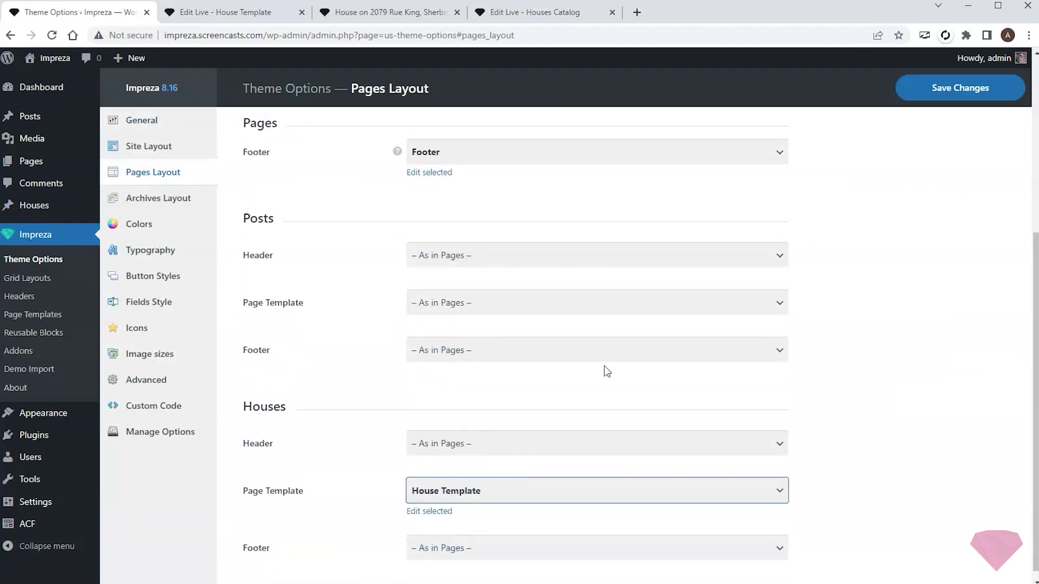
left_click(937, 89)
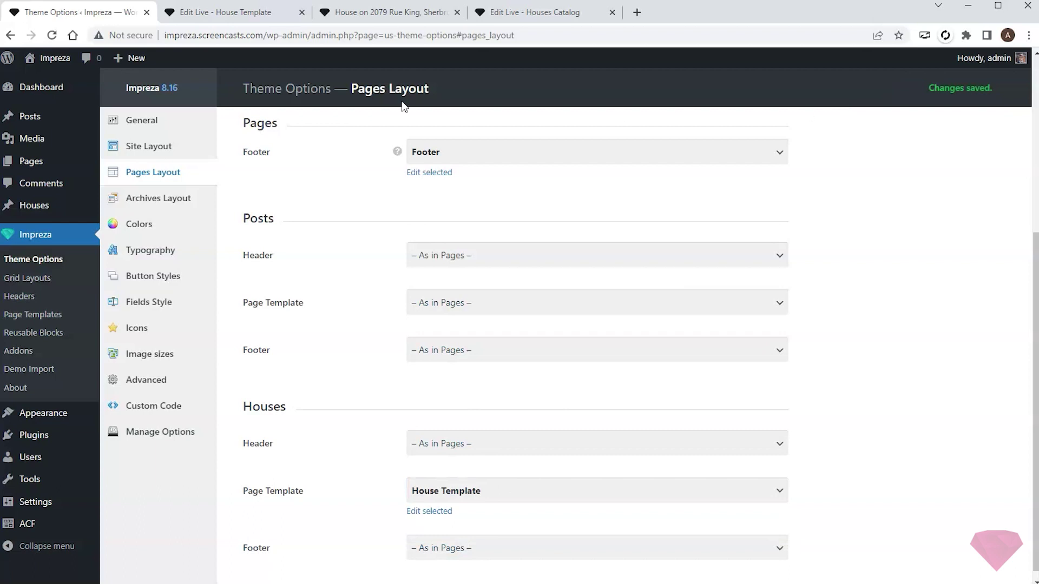
left_click(347, 20)
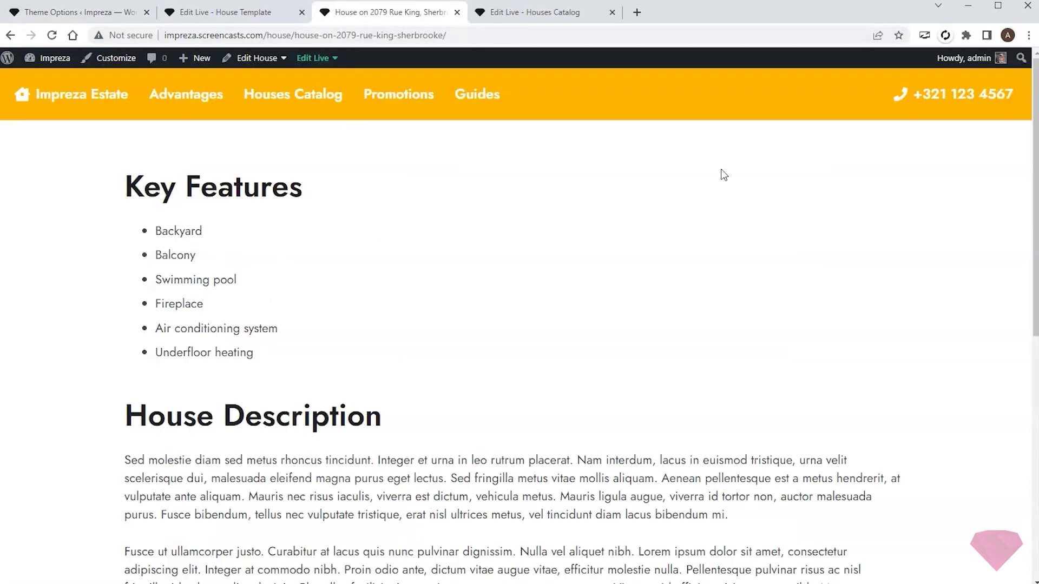
left_click(224, 14)
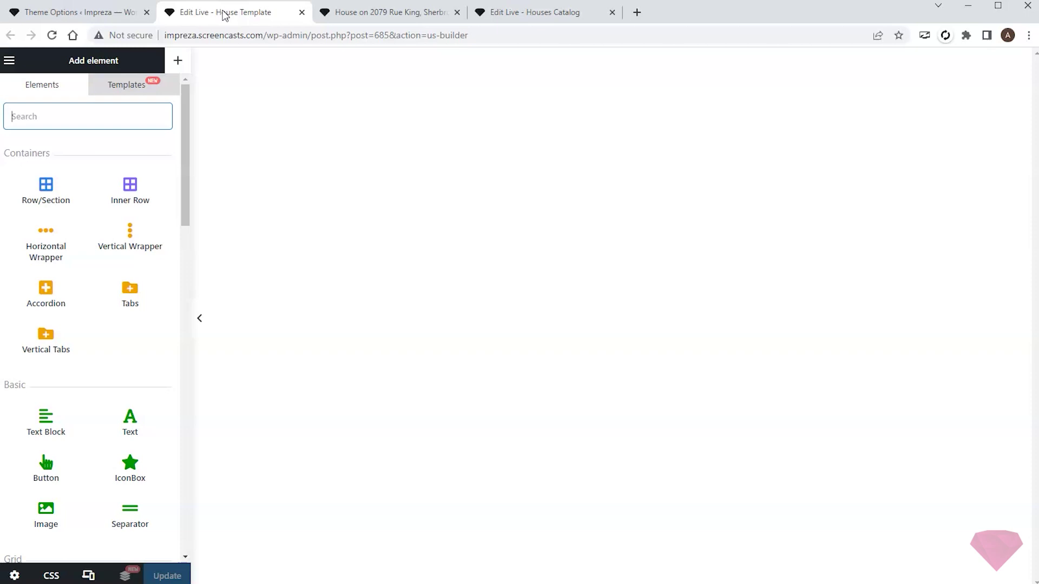
- Add a row section split into 2/3 + 1/3 columns
left_click_drag(46, 186, 357, 153)
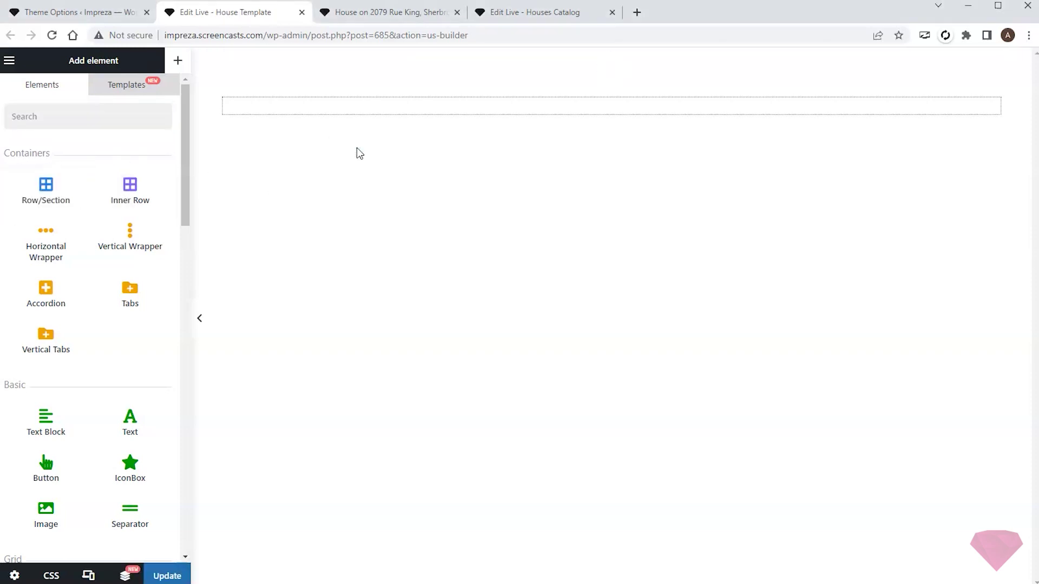
left_click(255, 136)
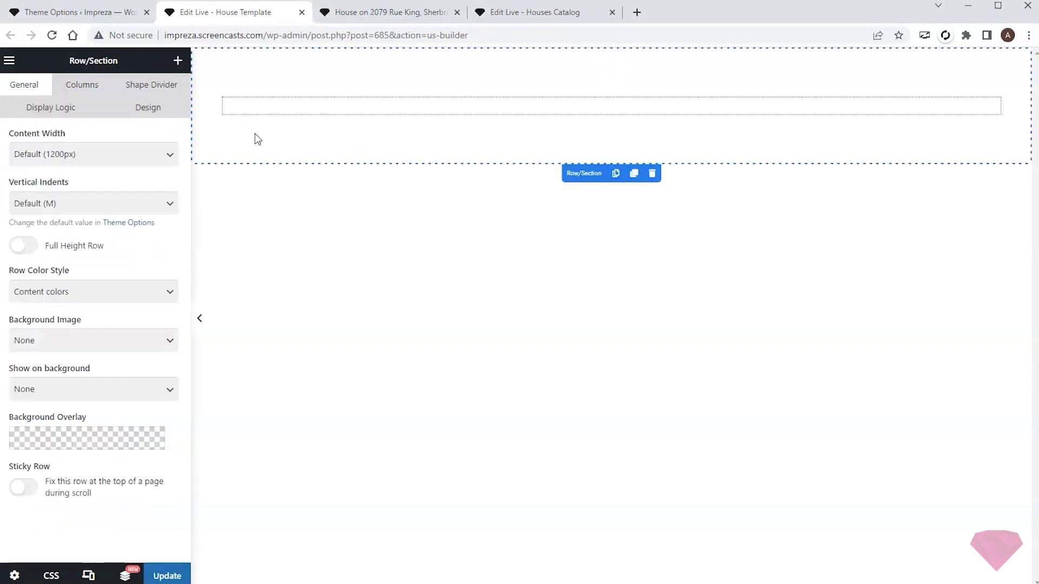
left_click(77, 91)
left_click(109, 162)
scroll(119, 246, "down", 3)
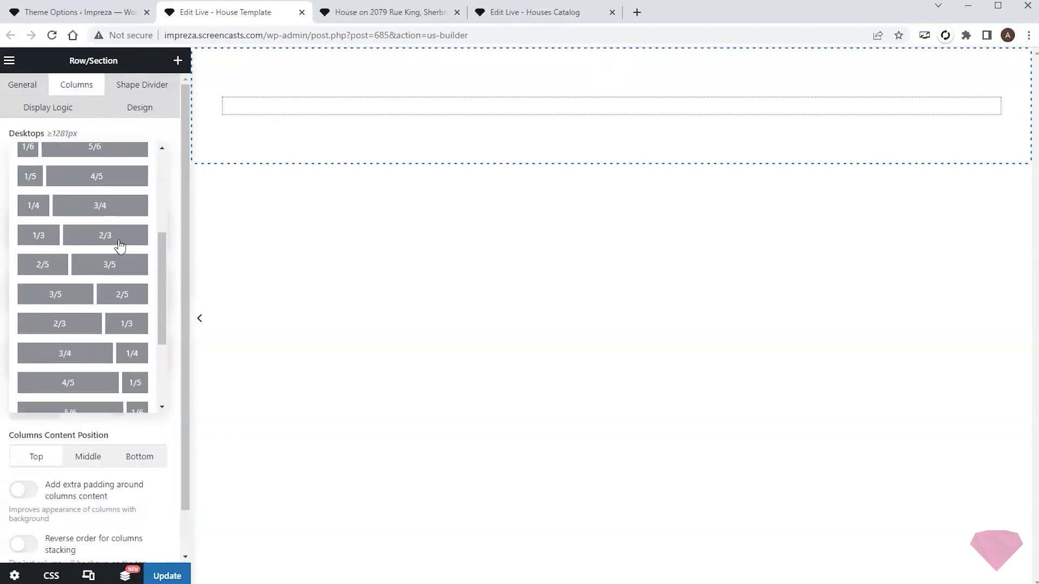
left_click(119, 319)
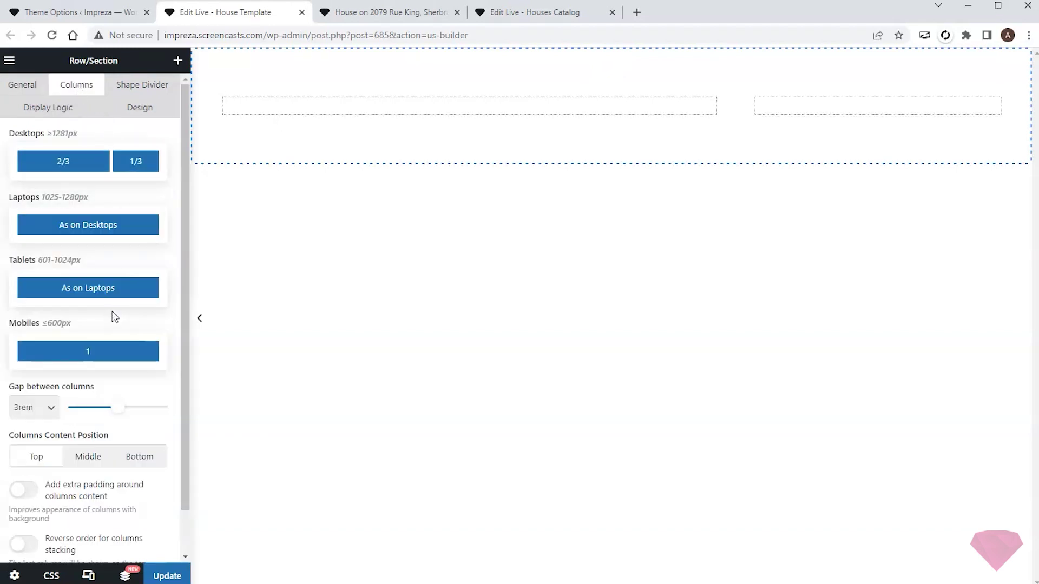
- Place the Post Title and a House Price custom field with a '$' prefix in the left column
left_click(177, 60)
type("po")
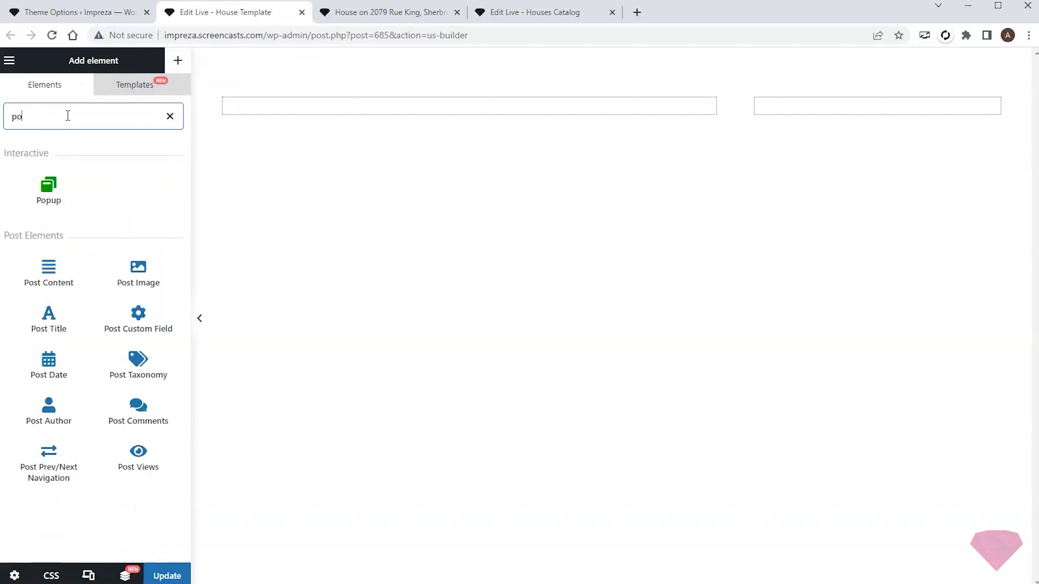
type("st")
left_click_drag(49, 233, 313, 106)
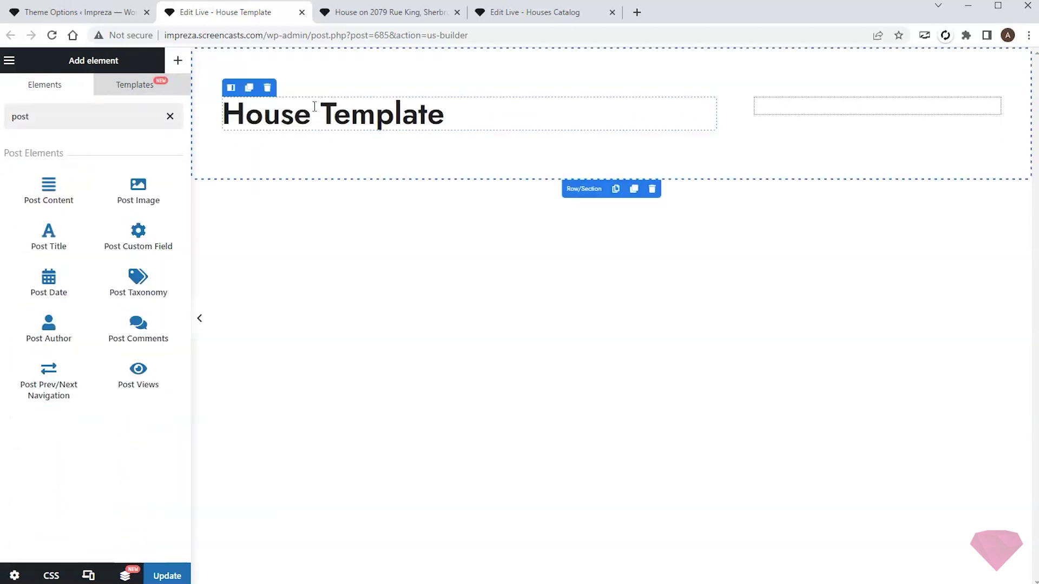
left_click_drag(111, 212, 338, 137)
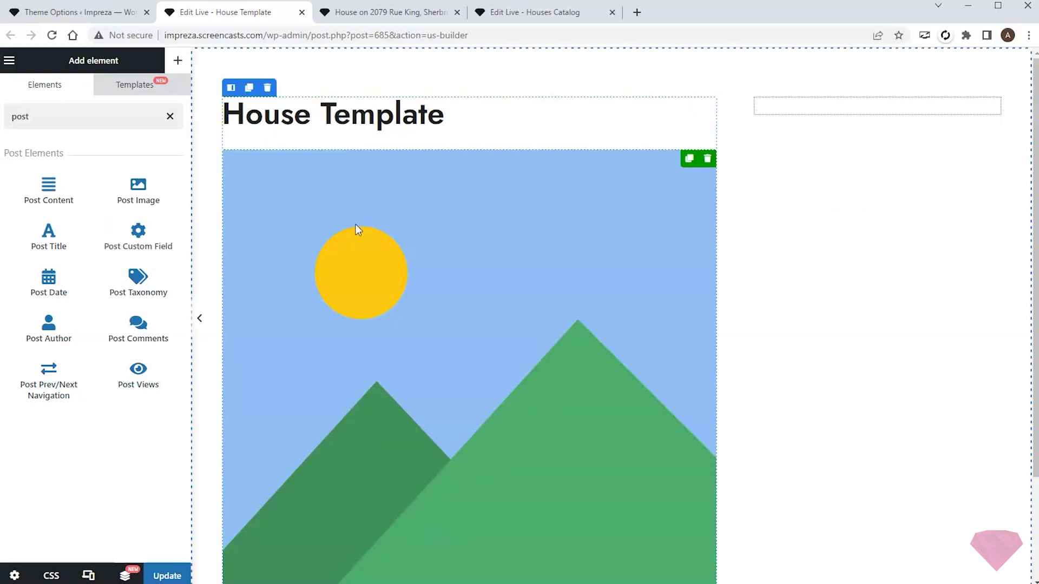
left_click(94, 132)
left_click(60, 218)
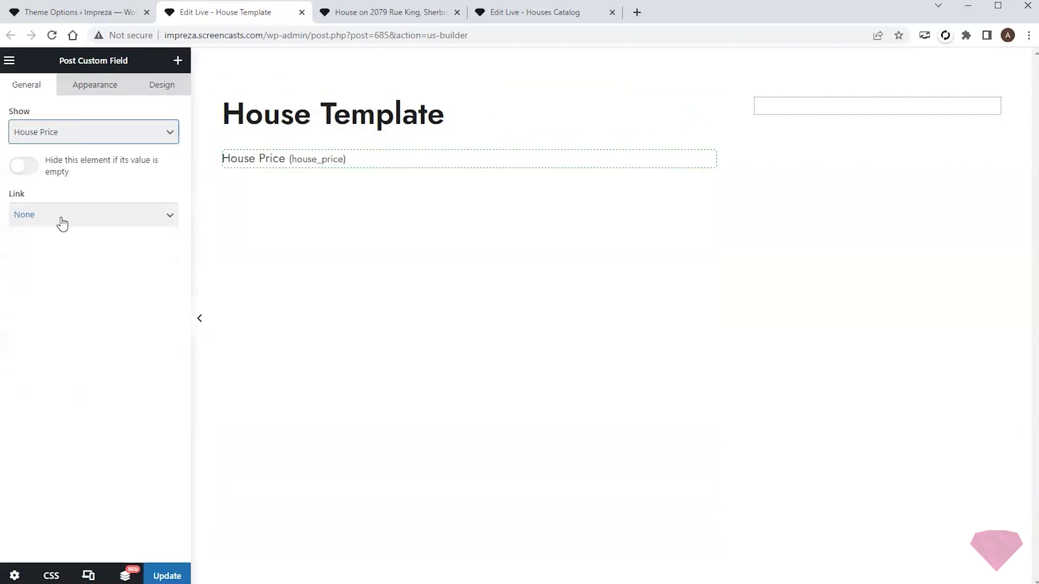
left_click(90, 88)
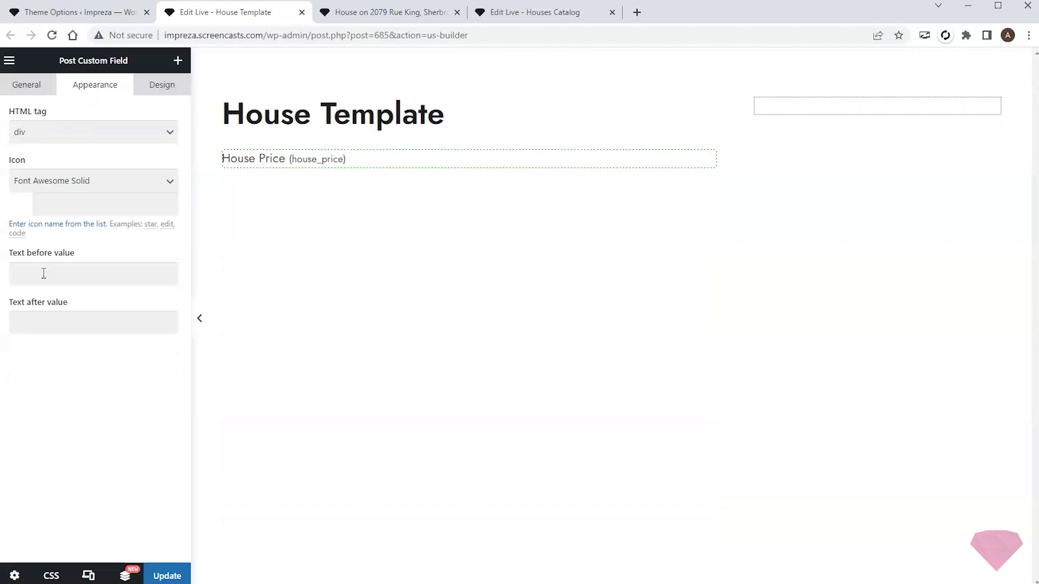
type("$")
left_click(103, 245)
- Colour the House Price text with the Primary colour
left_click(161, 87)
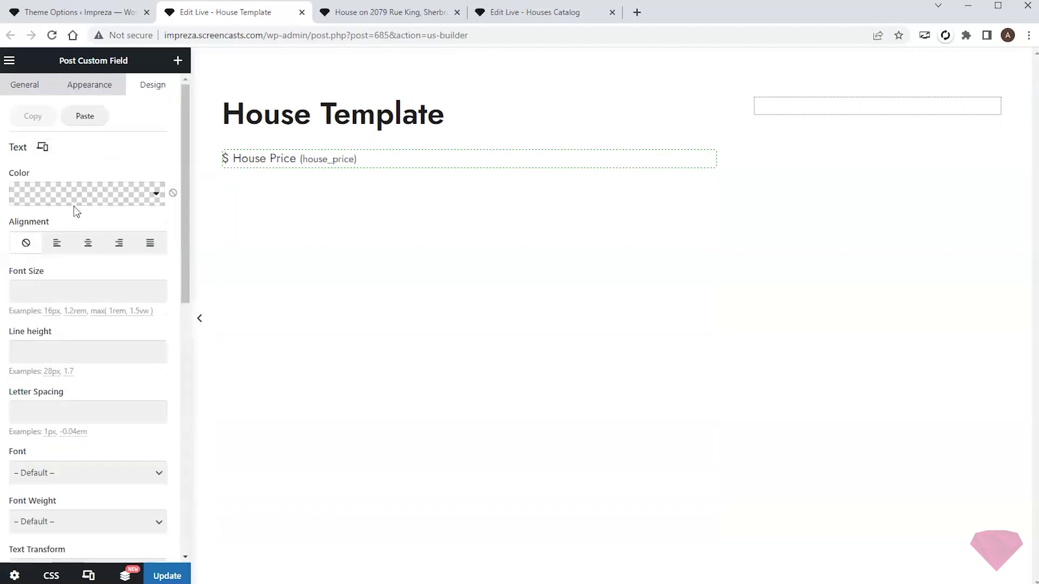
left_click(155, 194)
scroll(121, 246, "down", 2)
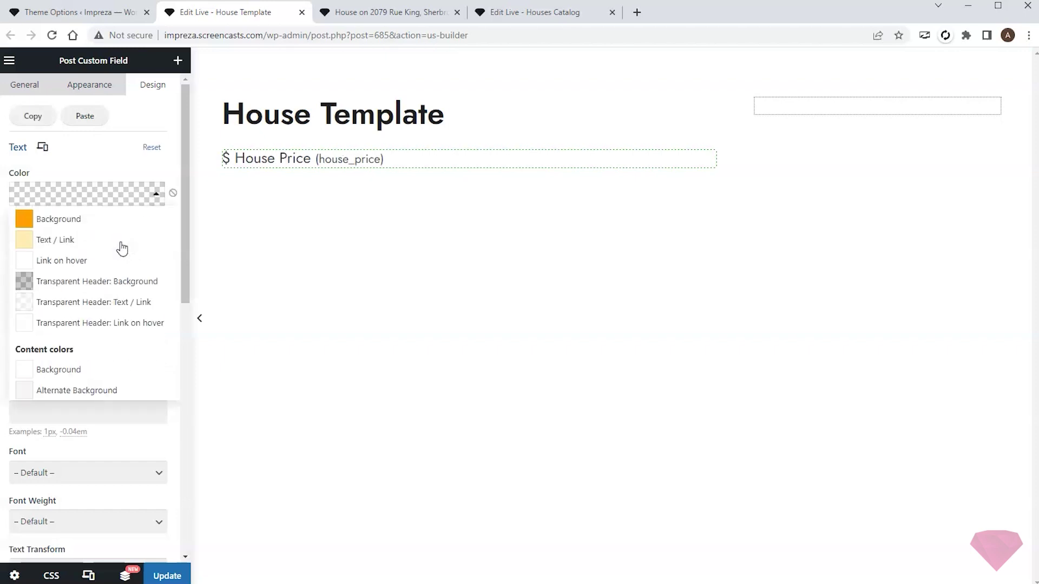
left_click(76, 322)
left_click(177, 61)
left_click(167, 116)
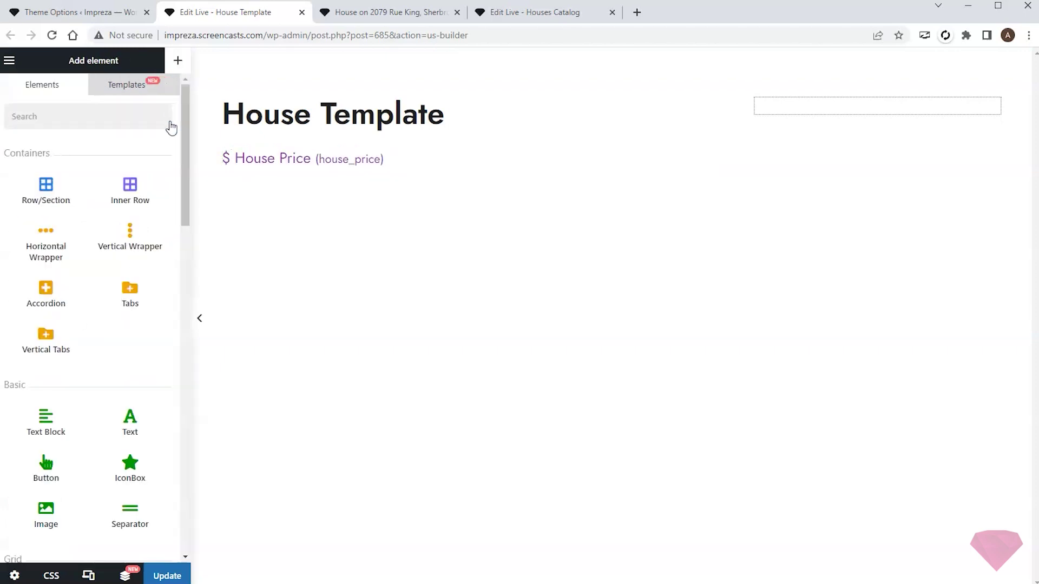
- Add a separator below House Price and a Storeys field labelled 'Storeys:' with a layer-group icon
left_click_drag(127, 502, 294, 185)
left_click(178, 61)
left_click(83, 110)
type("post")
left_click_drag(137, 186, 299, 190)
left_click(76, 133)
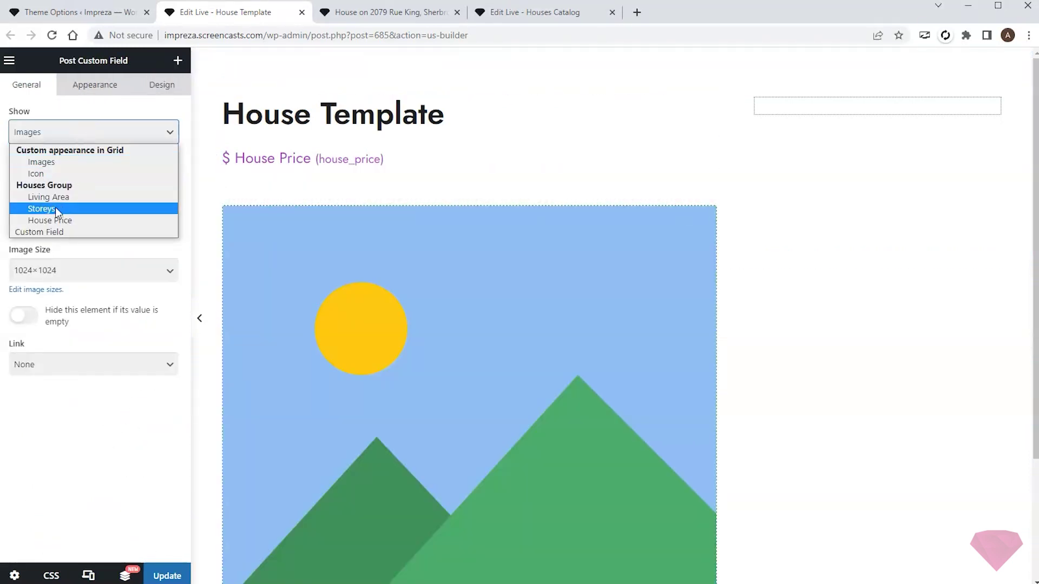
left_click(56, 206)
left_click(93, 84)
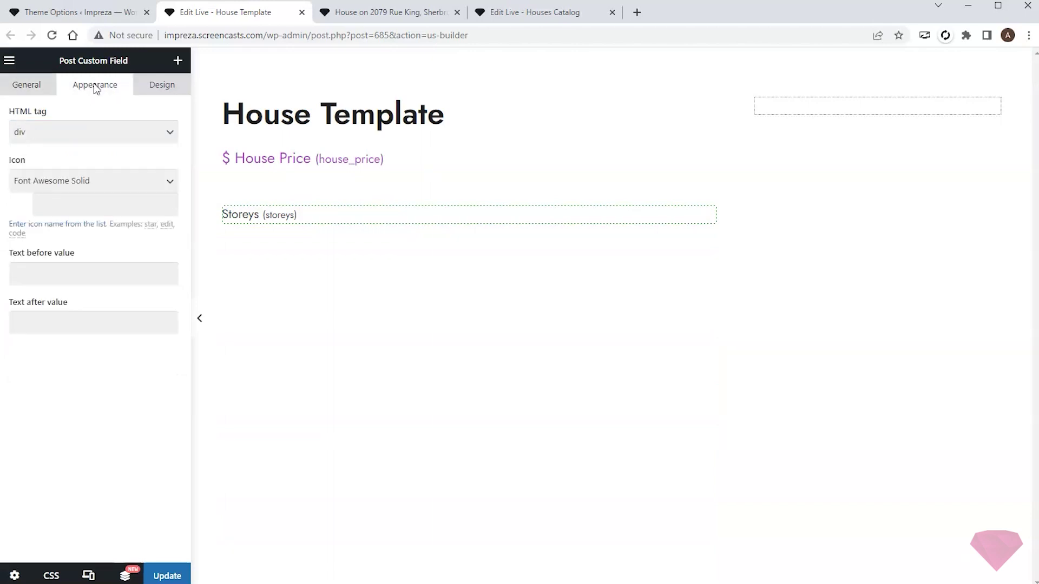
type("Storeys:")
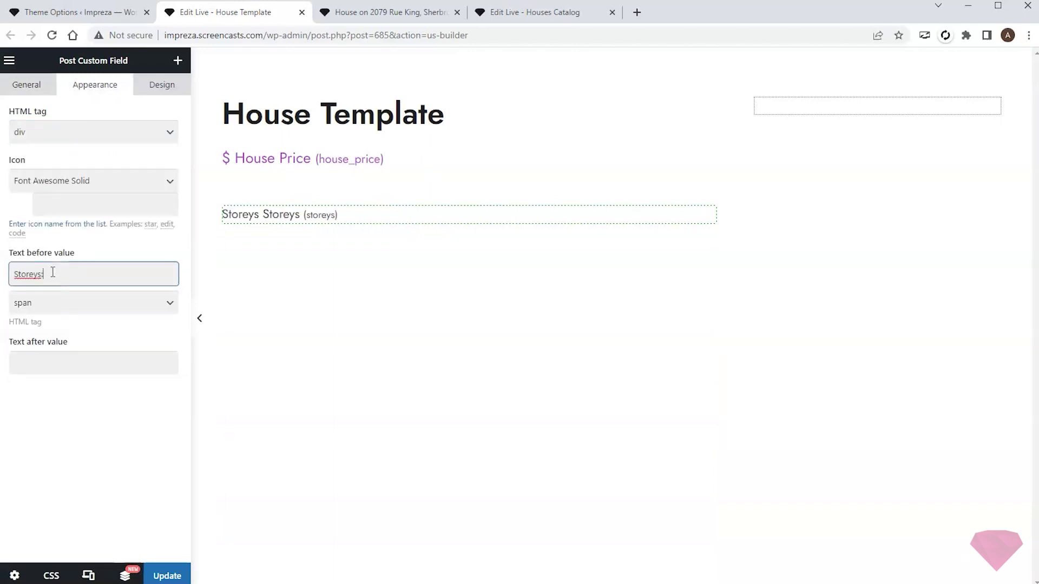
left_click(86, 204)
type("layer-group")
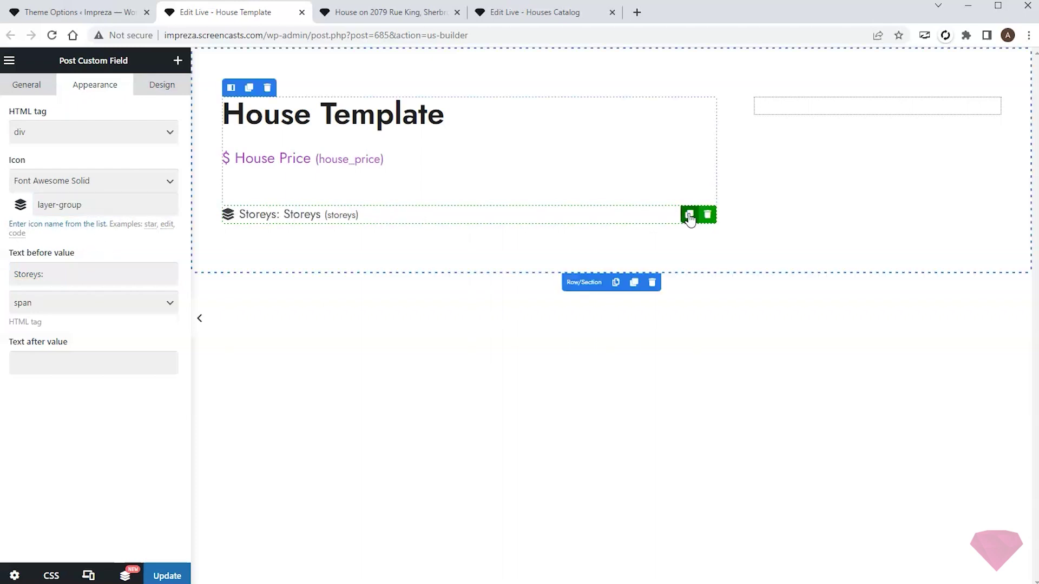
- Duplicate the Storeys field into a Living Area field labelled 'Living Area:' with a house-user icon
left_click(686, 215)
left_click(654, 234)
left_click(135, 132)
left_click(54, 193)
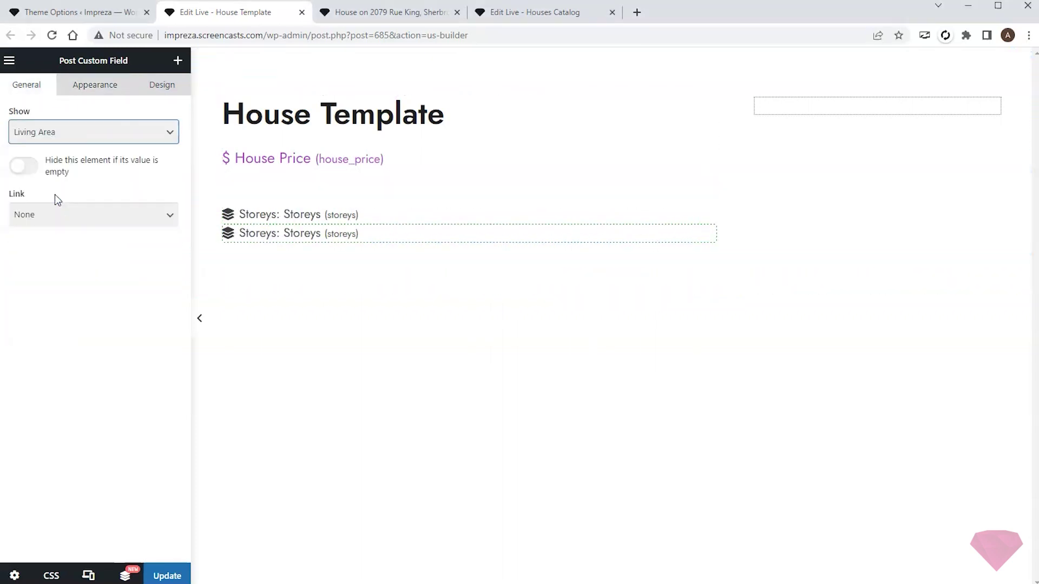
left_click(92, 84)
triple_click(13, 274)
key("BackSpace")
type("Living Area:")
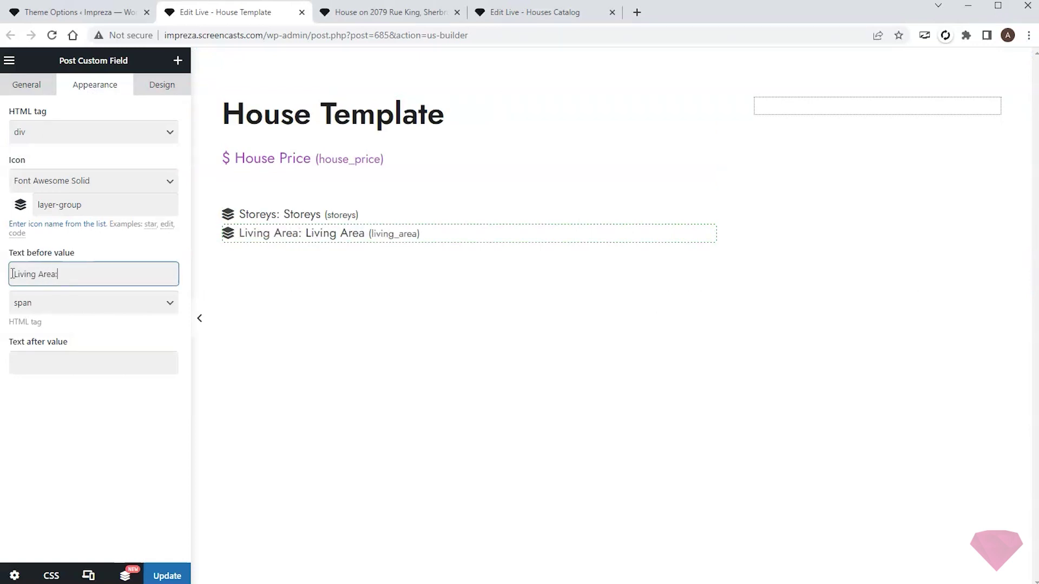
triple_click(70, 205)
type("house-user")
left_click(123, 249)
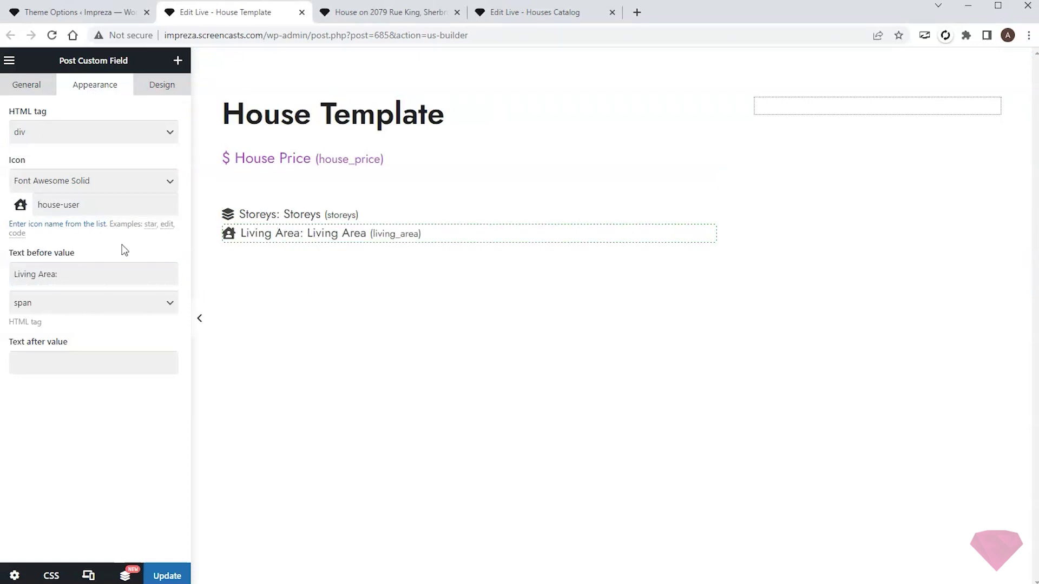
- Place a Separator below the Living Area field with Height S
left_click(178, 60)
left_click(166, 116)
left_click_drag(135, 491, 303, 257)
left_click(24, 135)
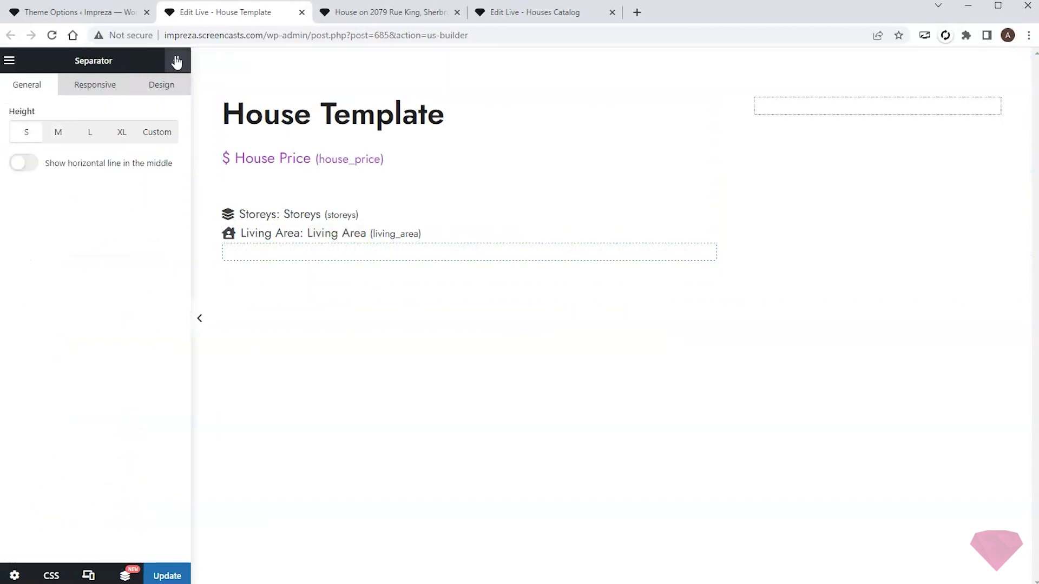
- Add a Carousel below Living Area that shows the post gallery in 3 columns with a slightly narrower gap
left_click(177, 60)
scroll(142, 217, "down", 6)
left_click_drag(130, 313, 338, 262)
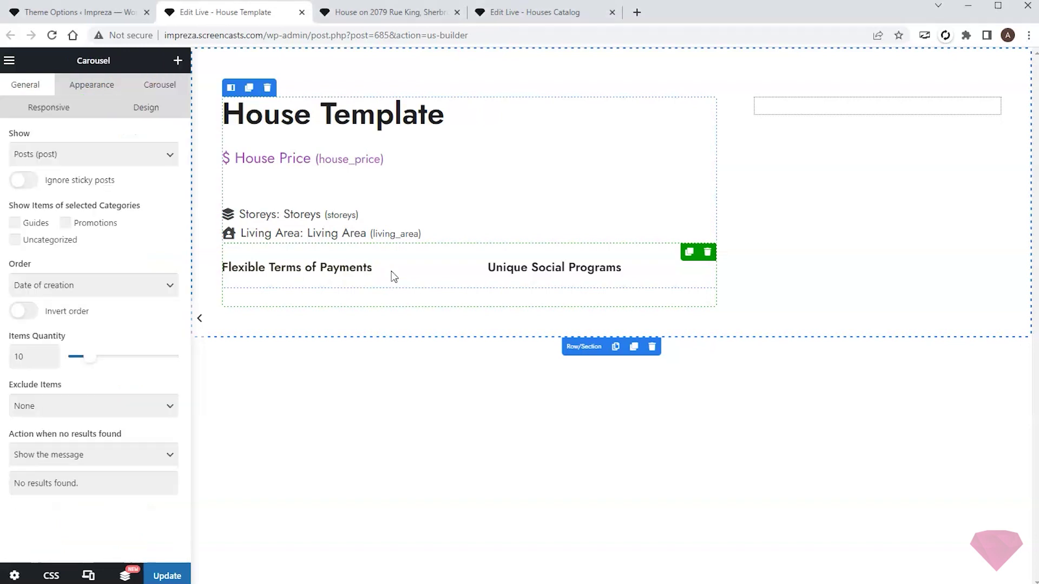
left_click(102, 157)
left_click(46, 231)
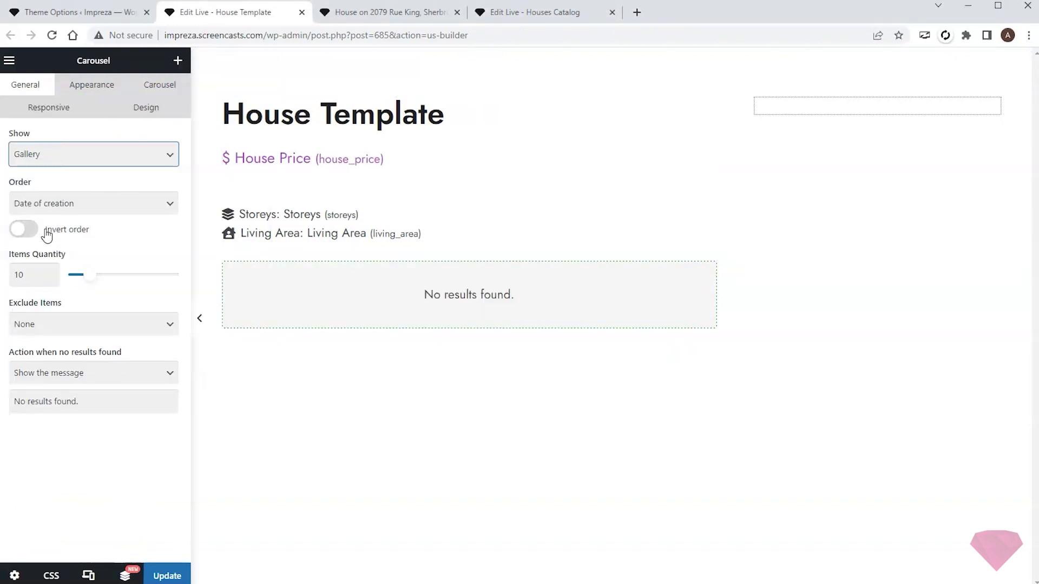
left_click(96, 88)
left_click(91, 262)
left_click(43, 302)
left_click_drag(106, 310, 102, 309)
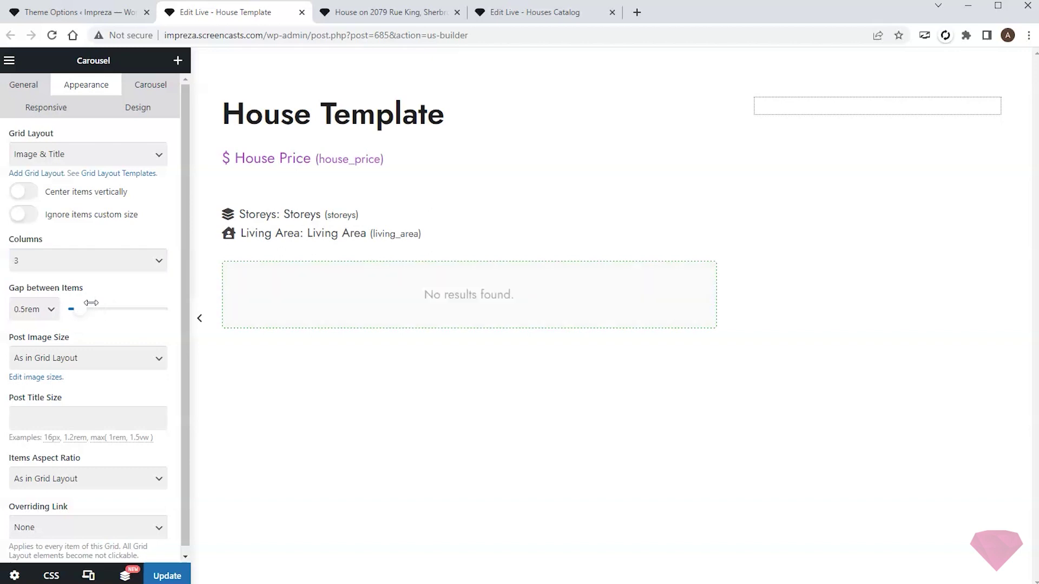
- Give the carousel the Image Gallery (cropped) layout and make items open in a popup
left_click(137, 159)
scroll(115, 268, "down", 10)
scroll(115, 268, "up", 5)
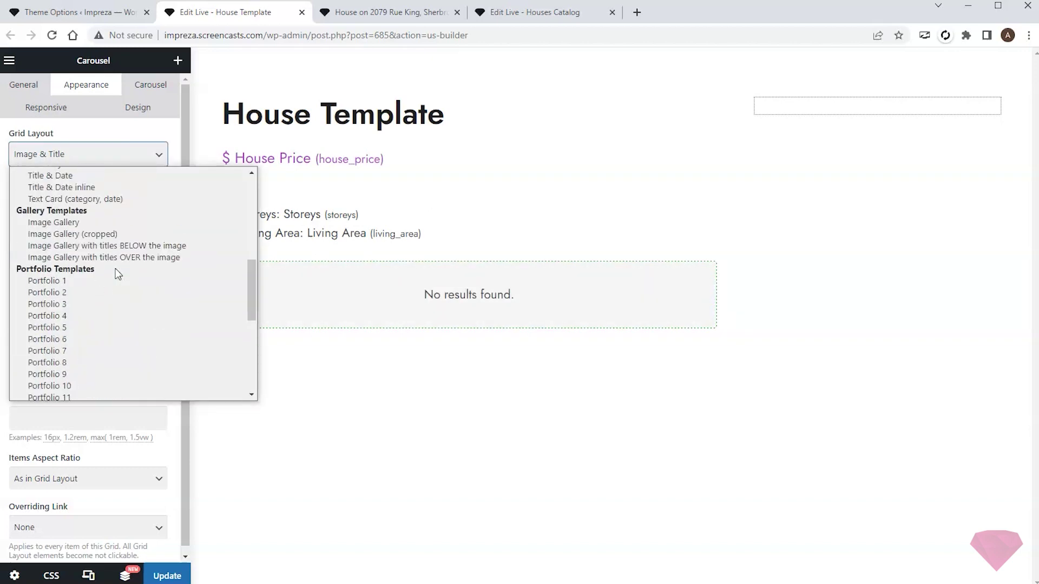
left_click(92, 240)
scroll(132, 294, "down", 1)
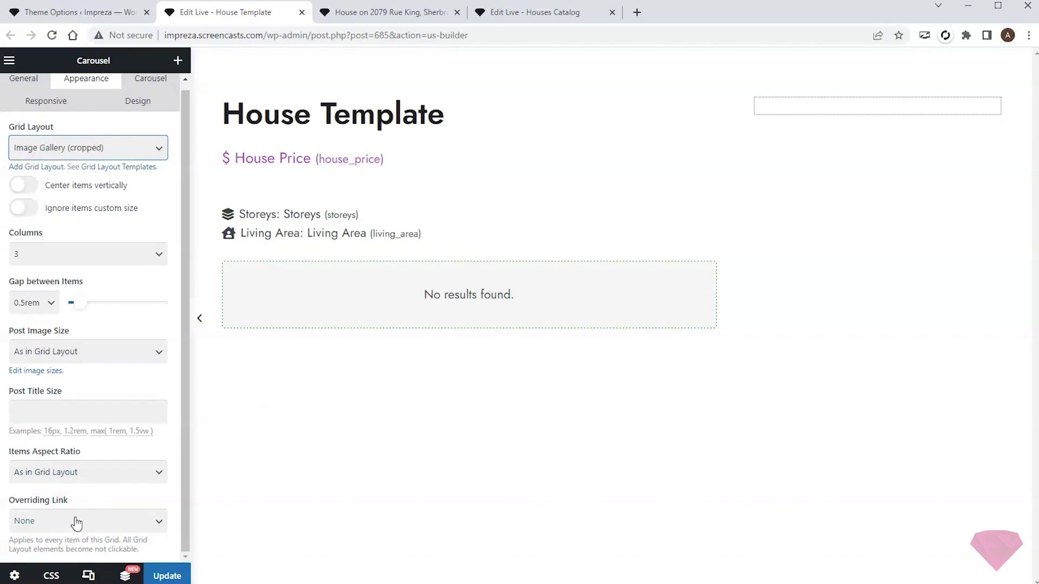
left_click(75, 521)
left_click(81, 572)
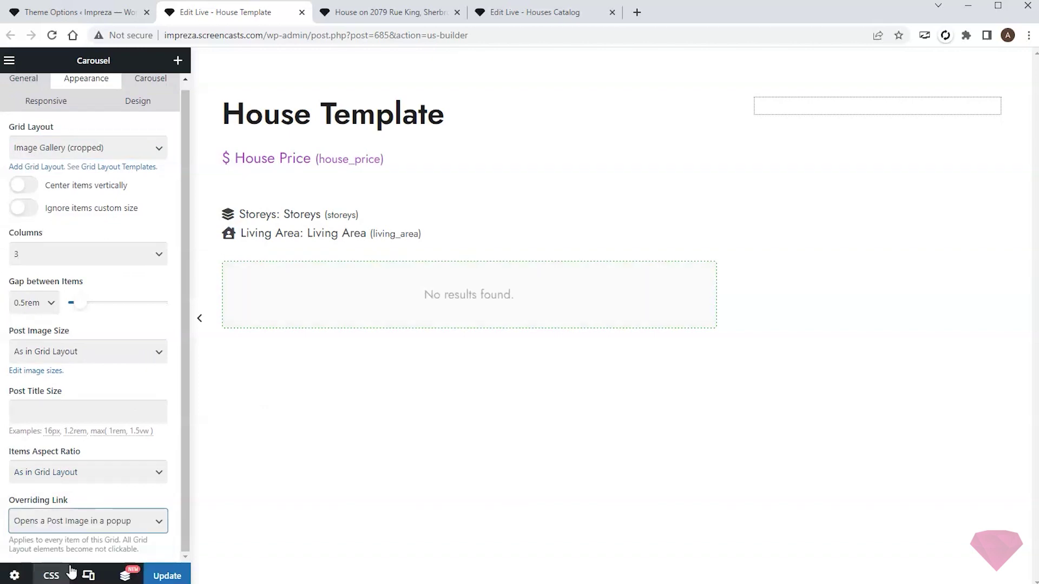
left_click(122, 492)
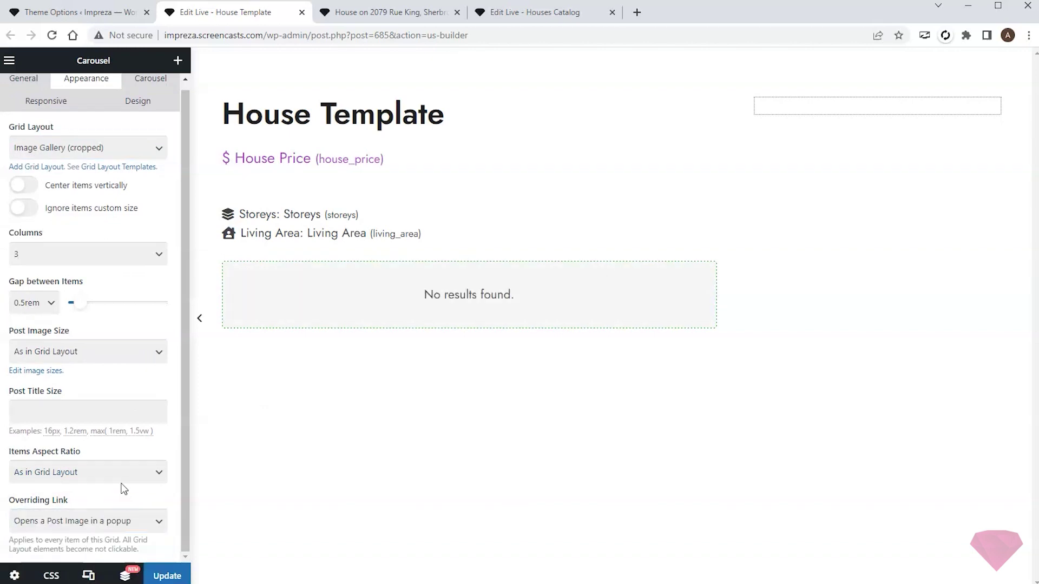
- Enable carousel arrows placed inside and infinite loop, then update the template
left_click(151, 87)
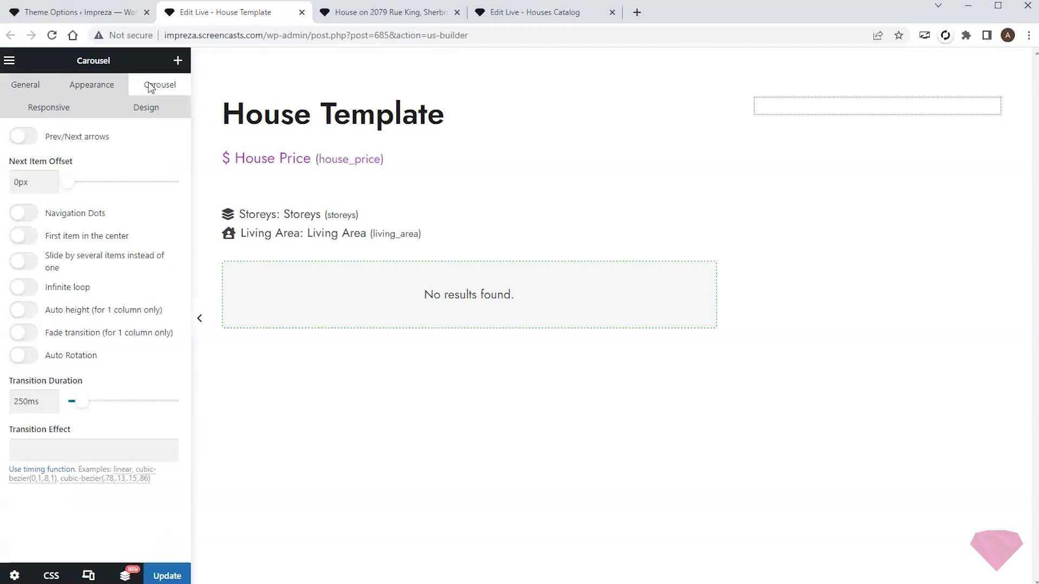
left_click(24, 137)
left_click(123, 295)
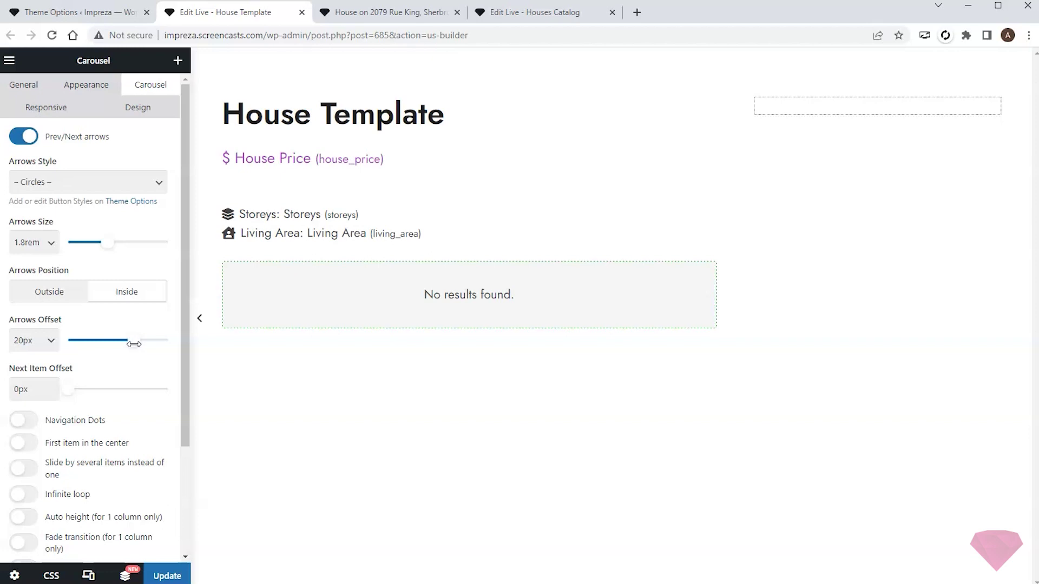
left_click(24, 495)
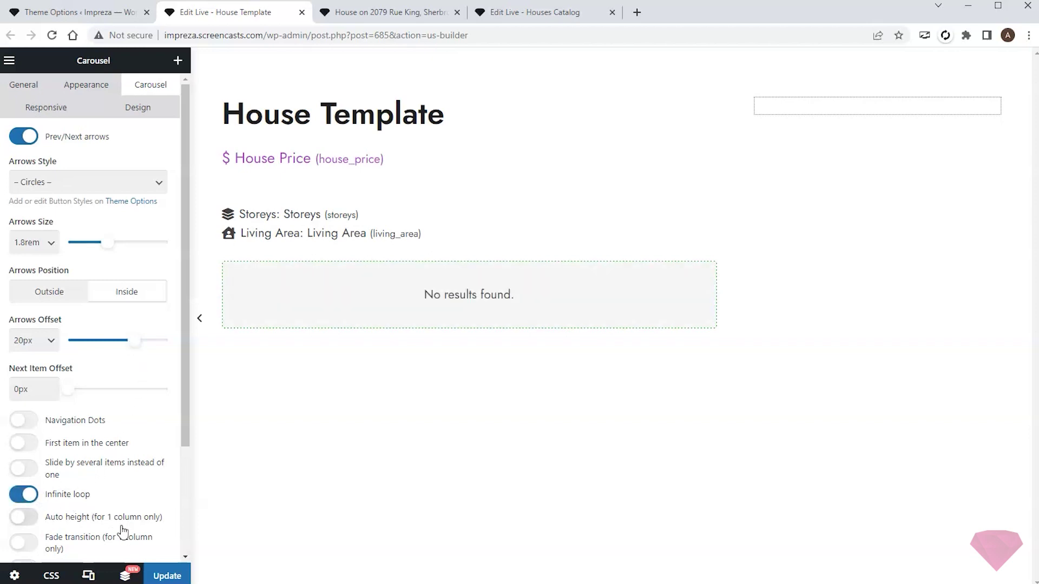
left_click(165, 575)
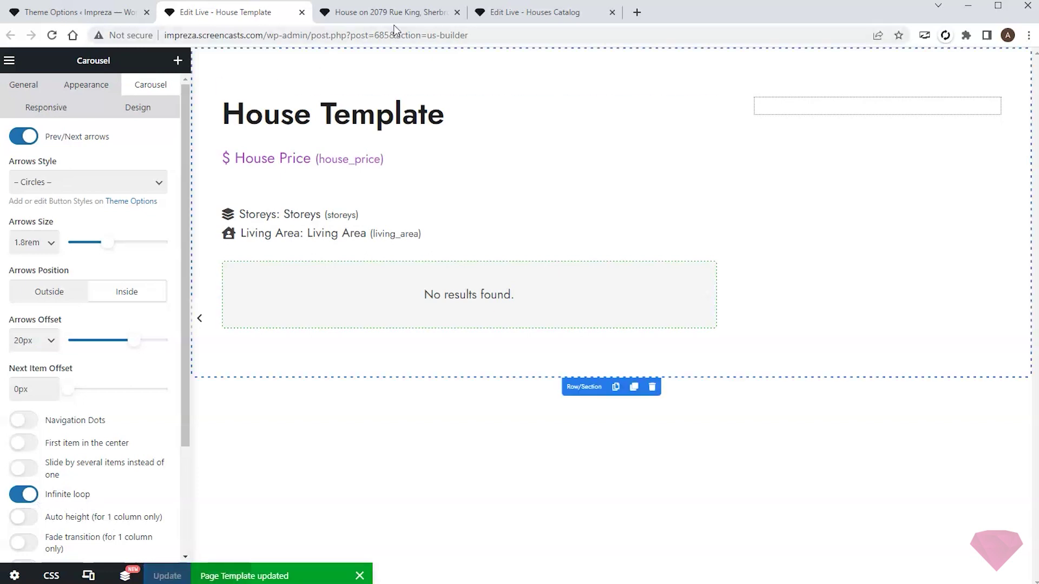
- On the live house page, page through the photo carousel and test the popup lightbox
left_click(405, 16)
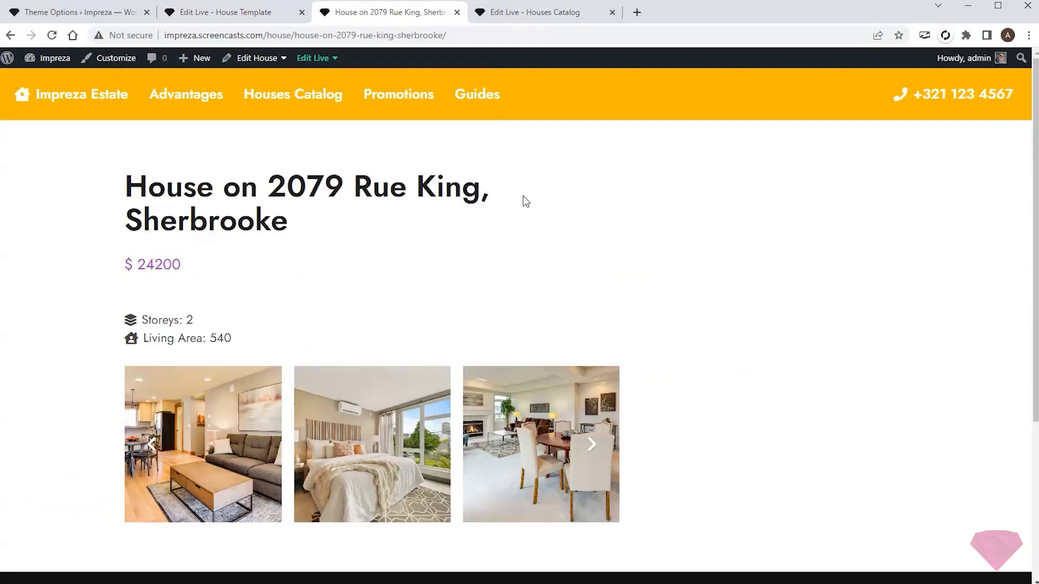
scroll(622, 211, "down", 3)
scroll(615, 290, "up", 2)
left_click(592, 379)
left_click(592, 379)
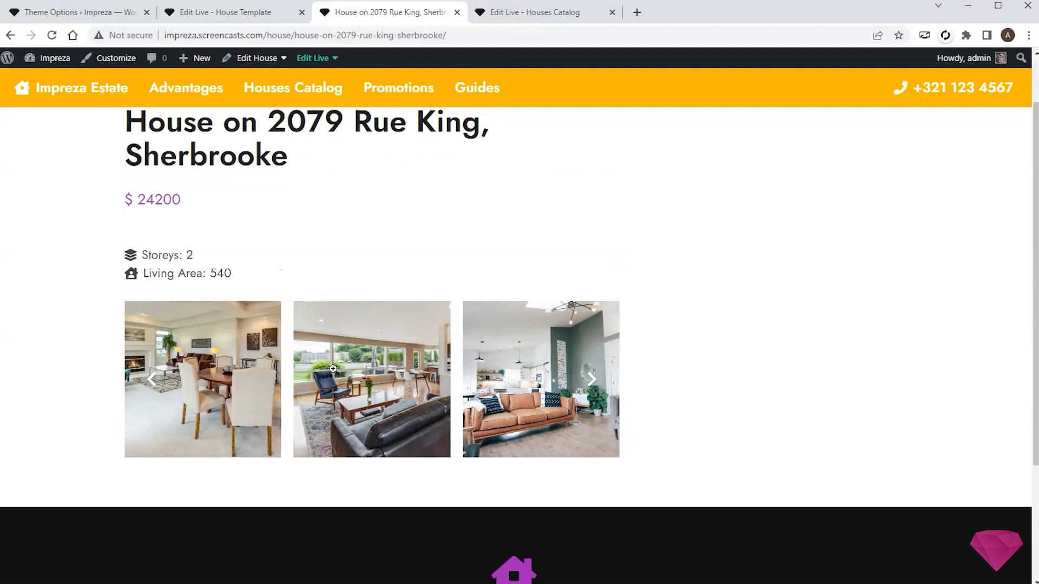
left_click(372, 379)
left_click(938, 232)
scroll(498, 279, "up", 1)
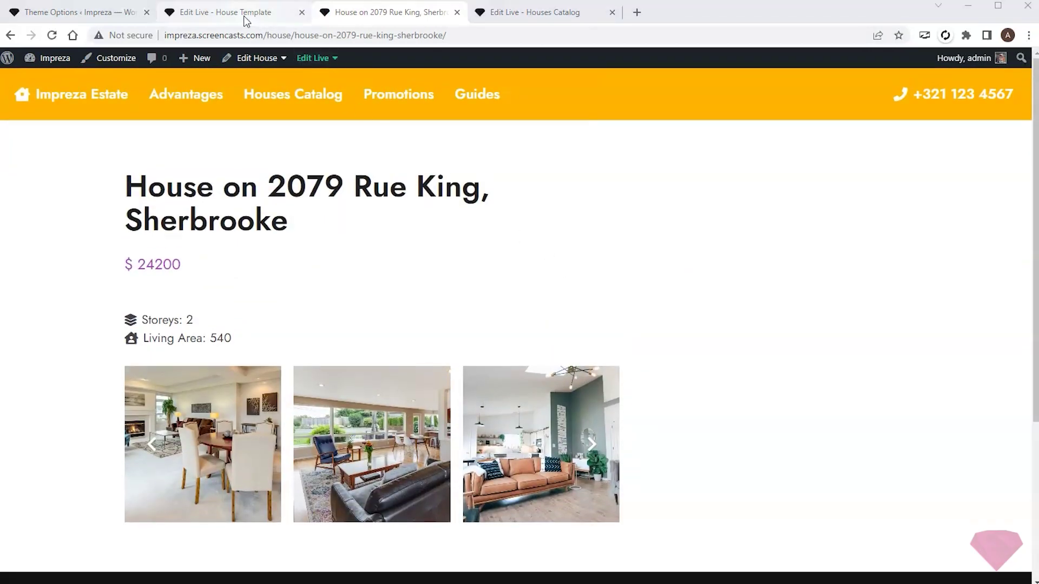
- Back in the builder, place a Separator below the gallery carousel
left_click(243, 16)
left_click(178, 60)
left_click_drag(130, 514, 364, 325)
- Add a Post Content element below the carousel, set to show Full content
left_click(177, 60)
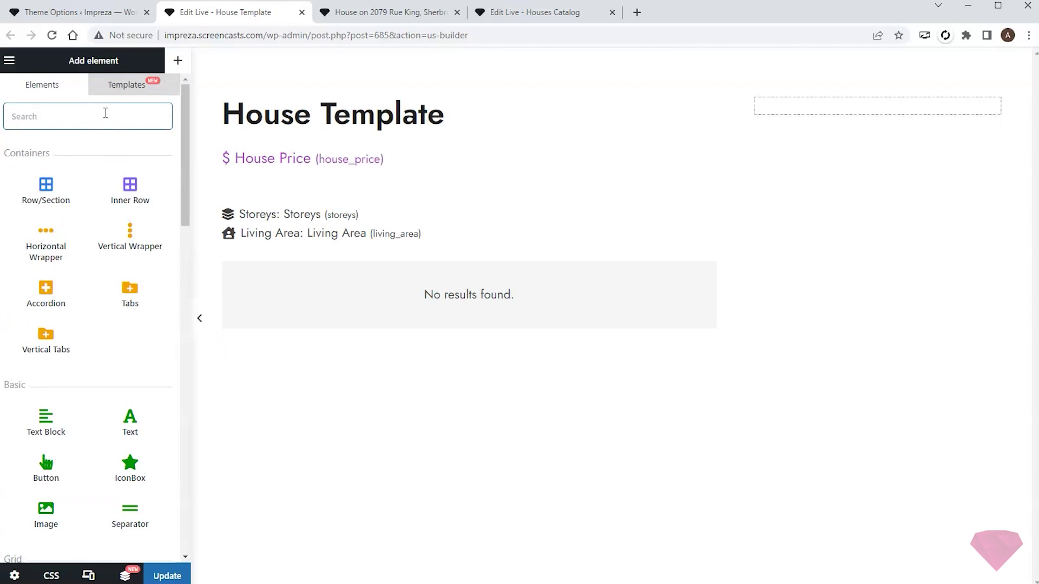
type("post")
left_click_drag(49, 190, 388, 357)
left_click(80, 132)
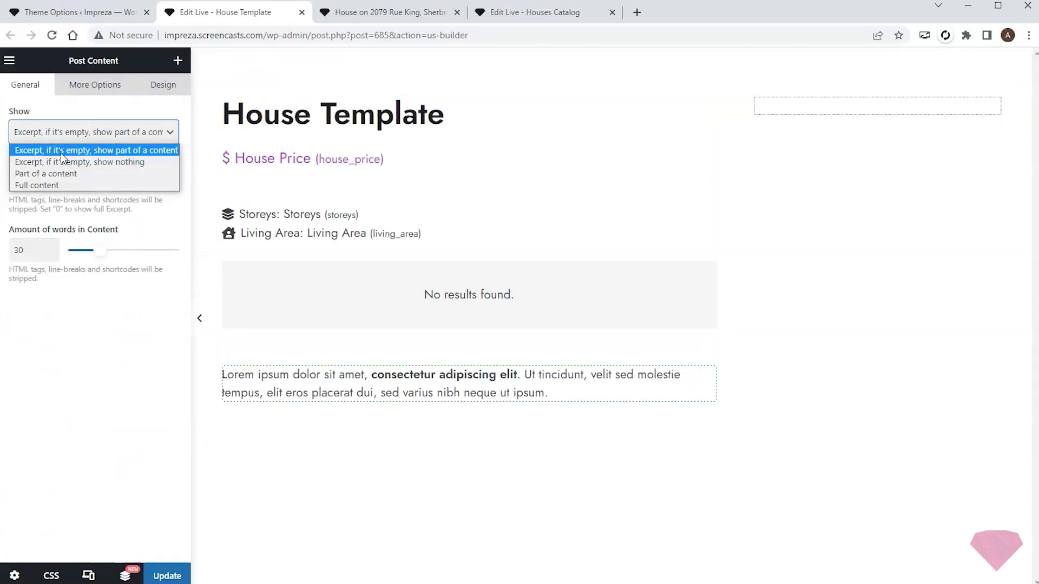
left_click(41, 182)
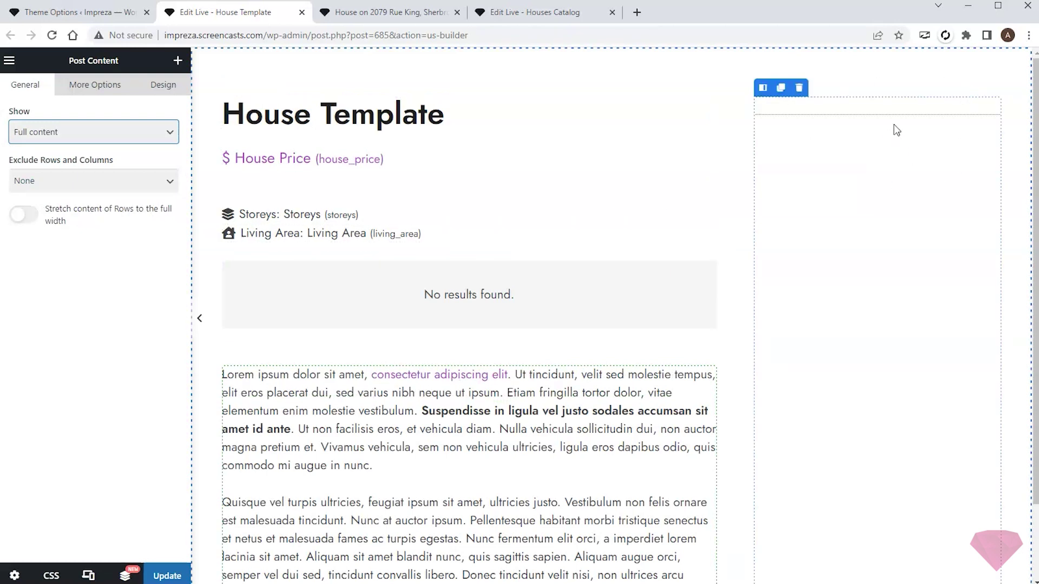
left_click(178, 62)
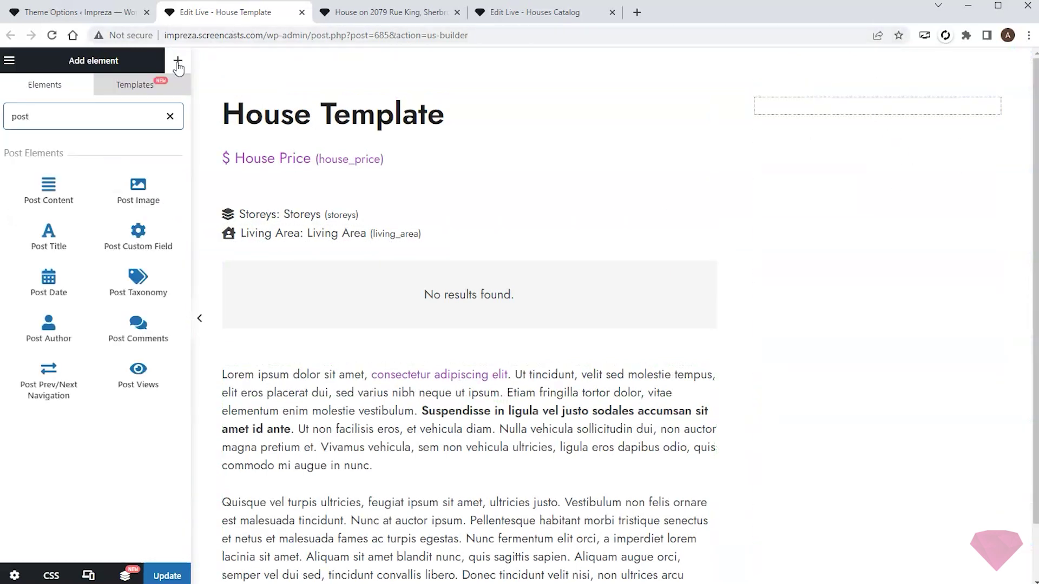
- Give the right-column Vertical Wrapper padding and a 15% black box-shadow colour
left_click(174, 116)
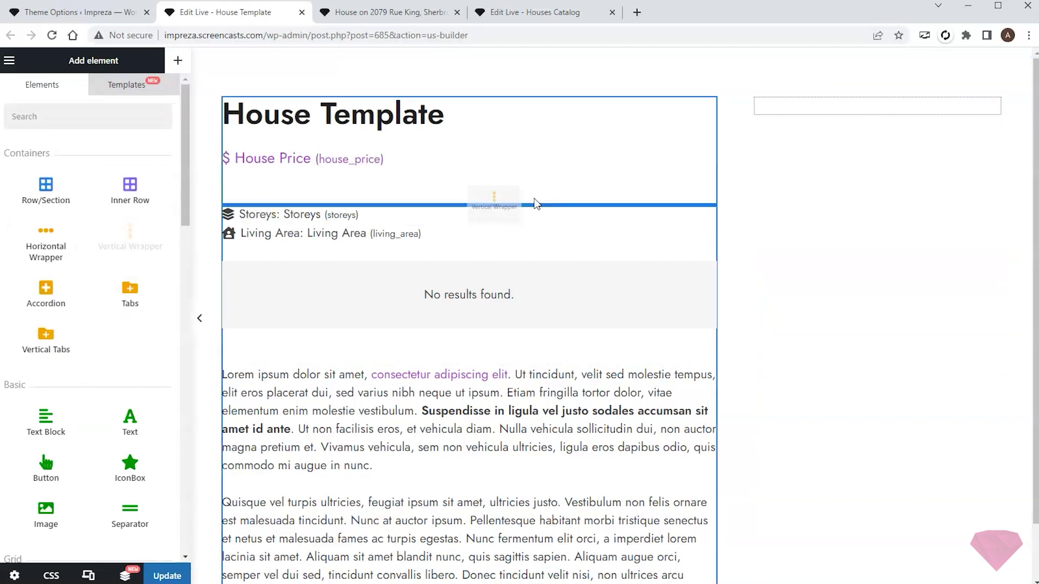
left_click(847, 115)
left_click(162, 85)
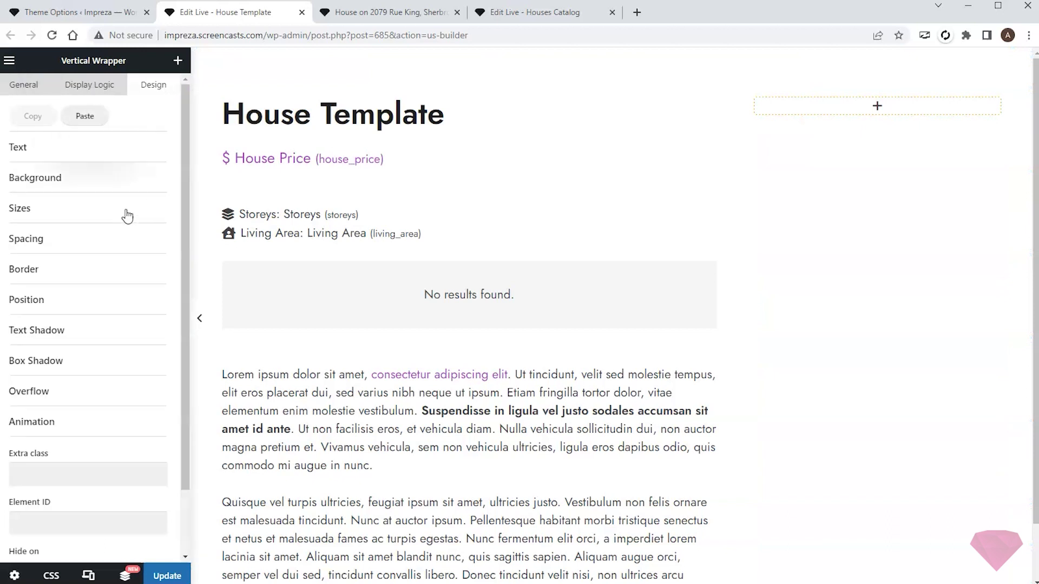
left_click(95, 238)
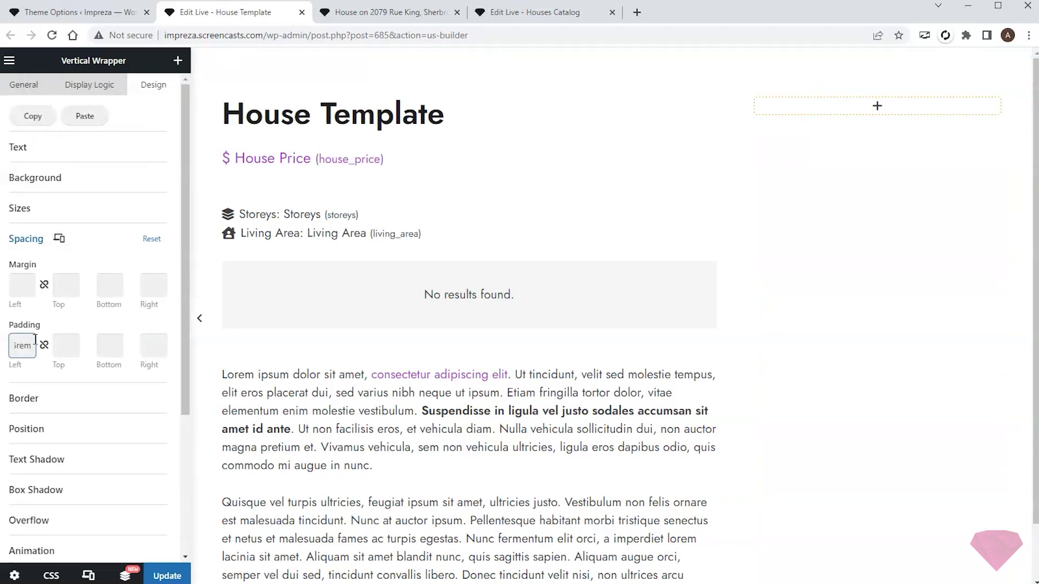
left_click(65, 490)
left_click(82, 459)
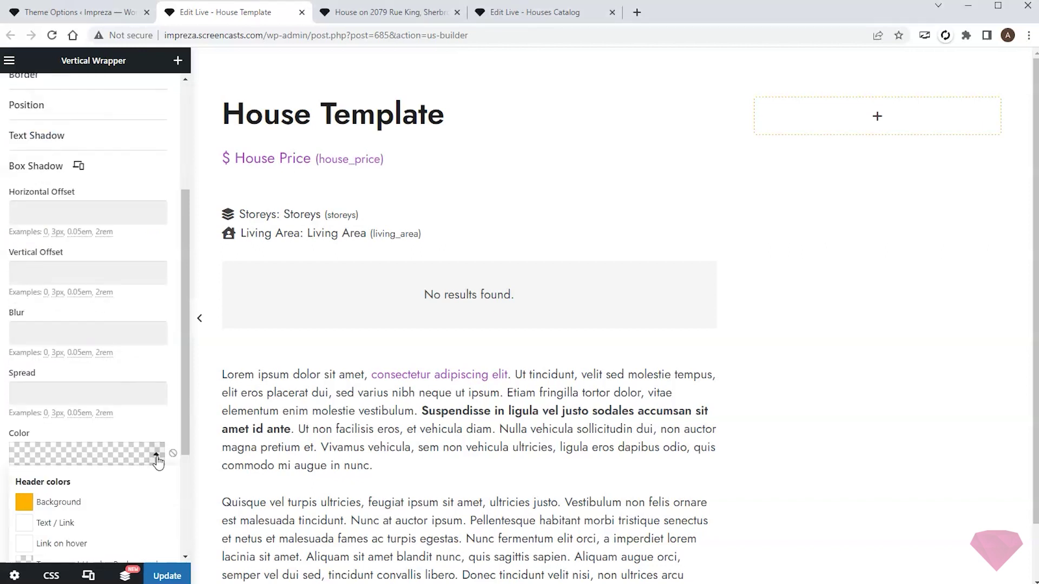
left_click_drag(147, 320, 147, 409)
- Set the shadow to 0, 0 offsets, 10px blur and 3px spread, then add a Text element inside
scroll(143, 260, "up", 2)
left_click(54, 230)
type("0")
left_click(41, 290)
type("0")
left_click(37, 350)
type("10px")
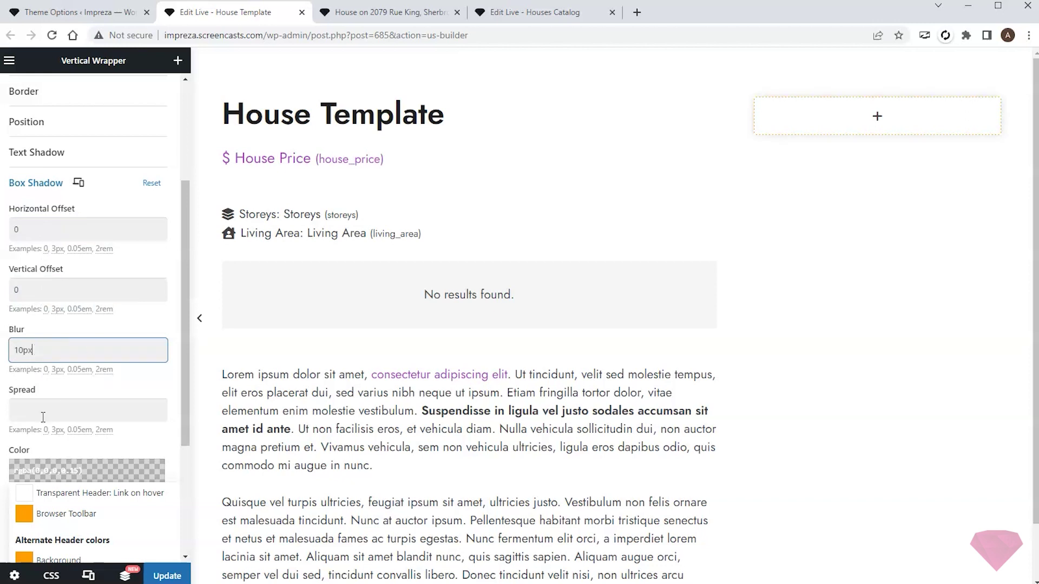
left_click(62, 409)
type("3px")
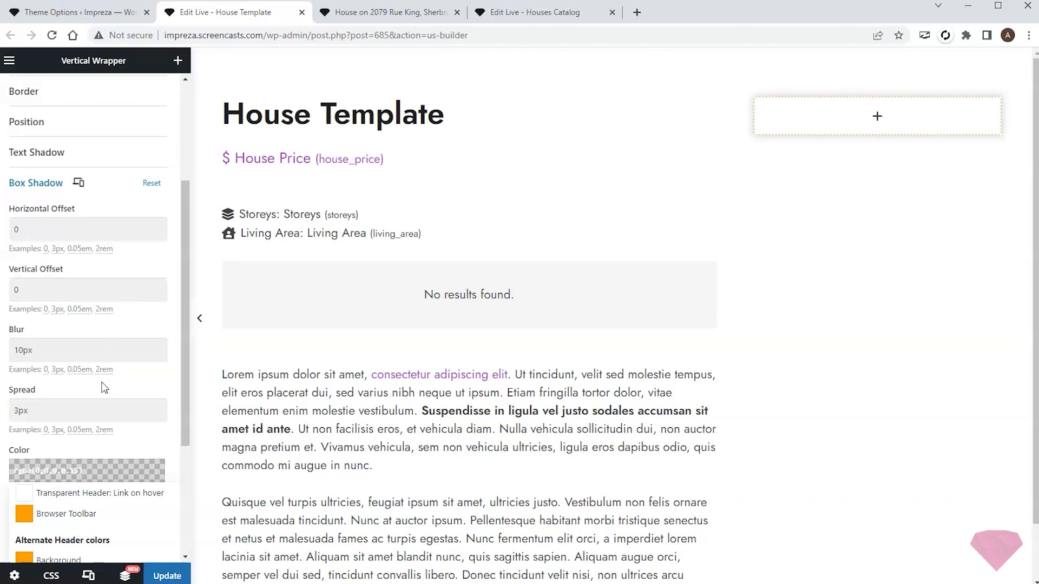
left_click(176, 61)
left_click_drag(130, 420, 876, 122)
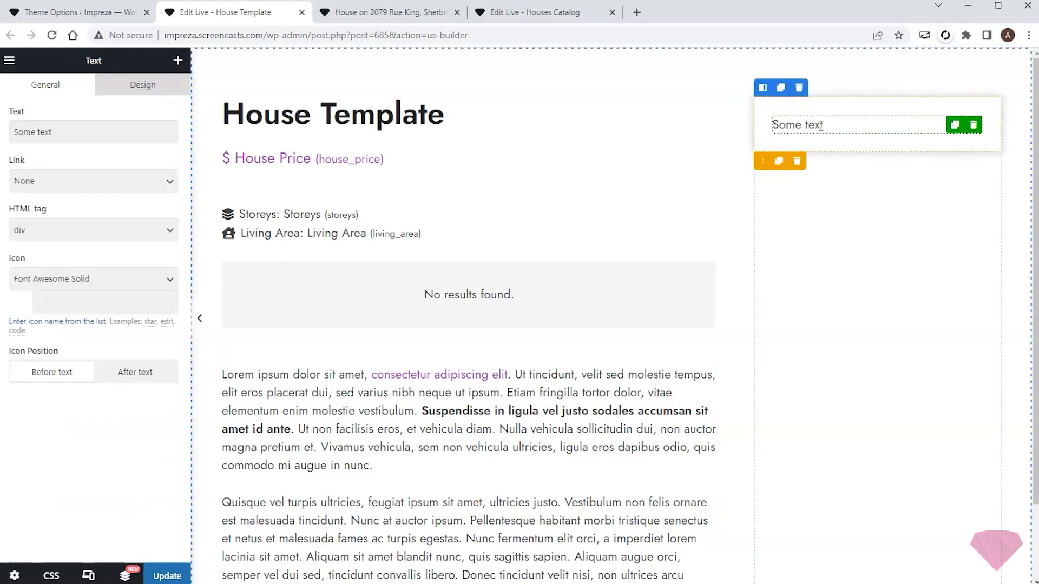
- Turn the text into an h3 heading reading 'Interested in this property?'
triple_click(54, 132)
type("Interested in this property?")
left_click(90, 228)
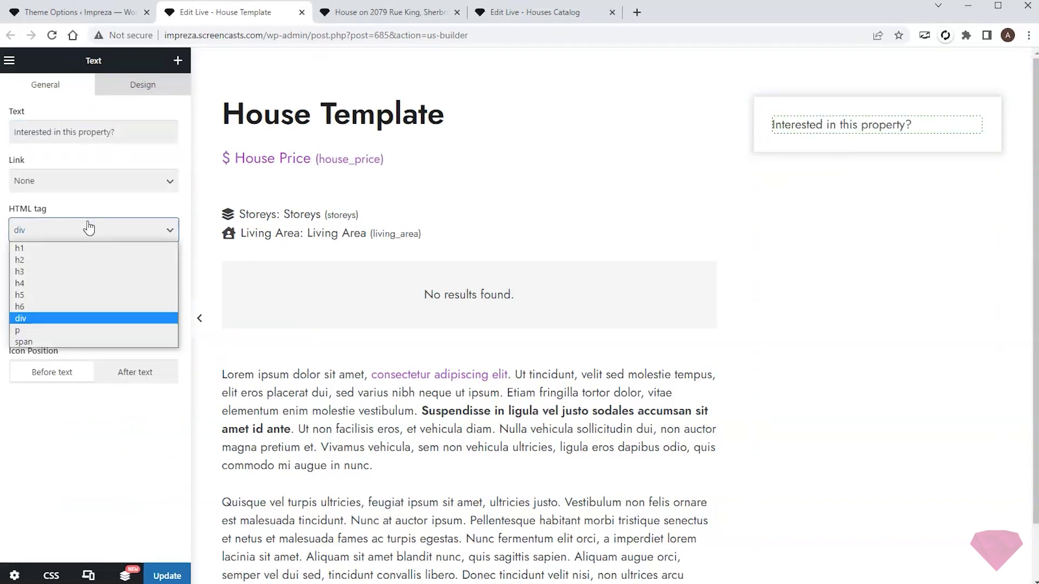
left_click(59, 283)
- Add a button below the heading labelled 'Send Email'
left_click(178, 61)
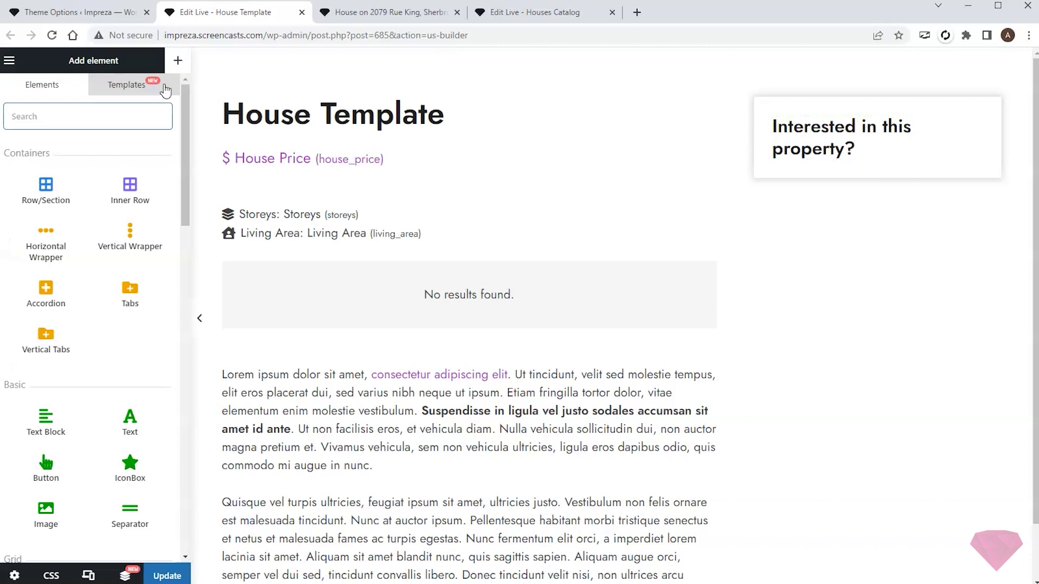
left_click_drag(46, 464, 886, 159)
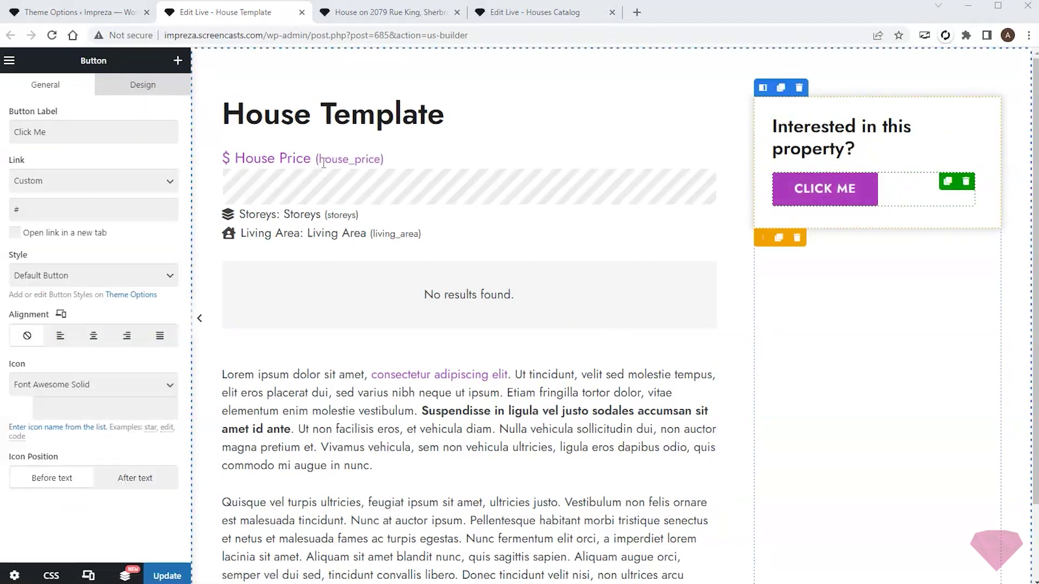
triple_click(86, 132)
type("Send Email")
- Add a Text line below the button with the call-us phone number
left_click(178, 60)
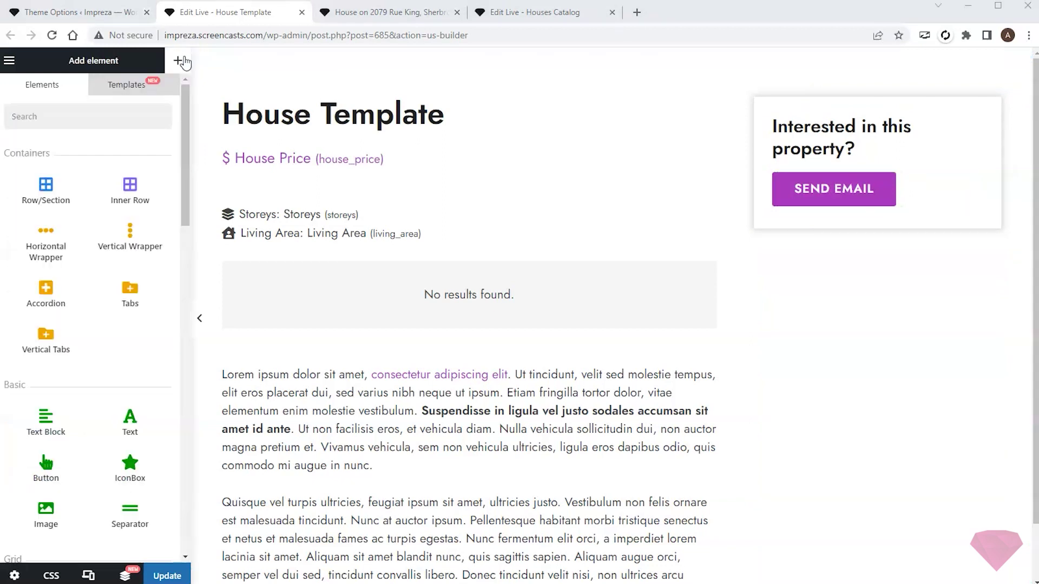
left_click_drag(130, 419, 854, 237)
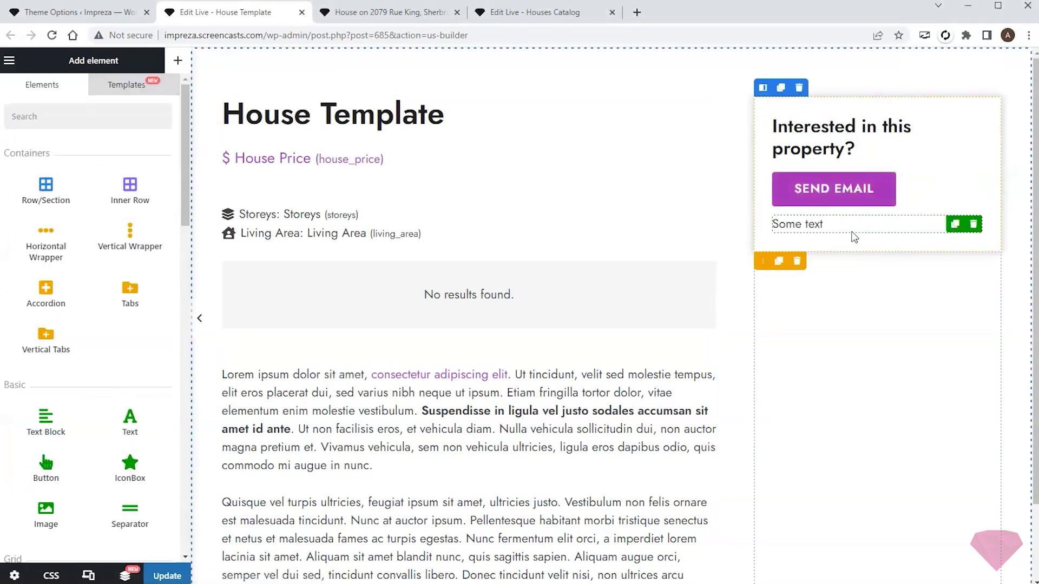
triple_click(86, 132)
type("or call +321 123 4567")
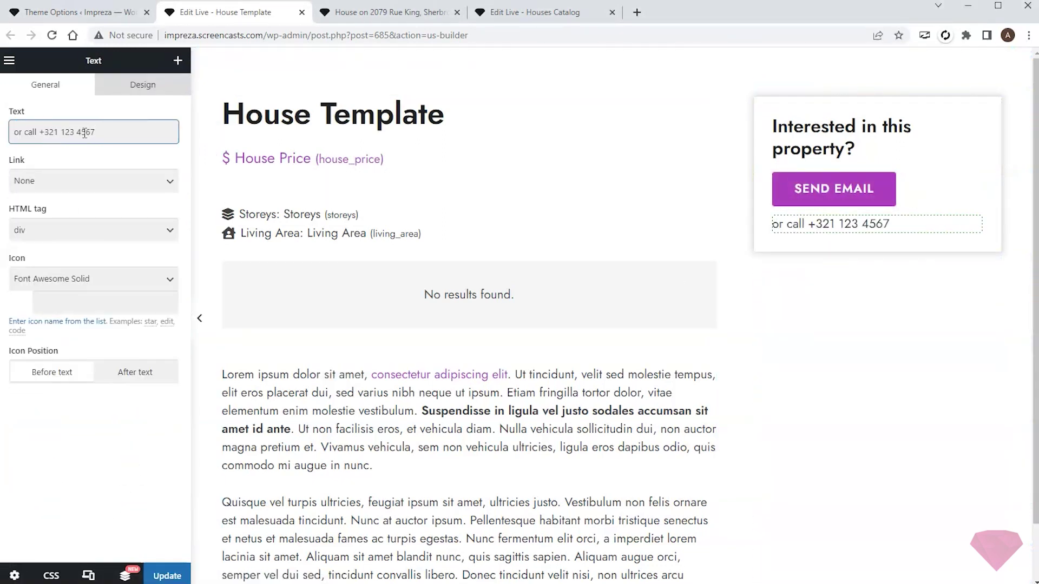
left_click(119, 418)
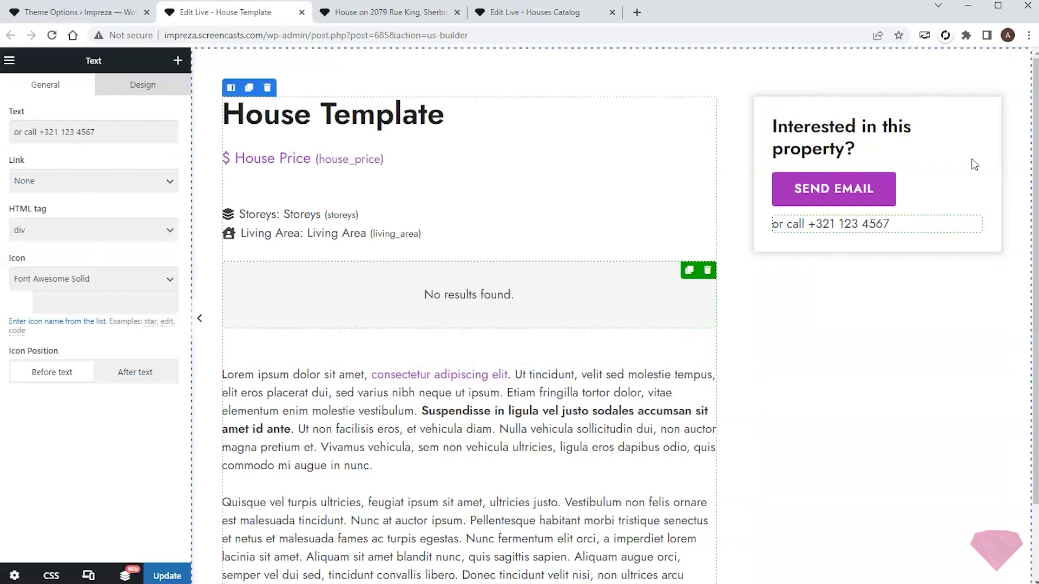
- Enable 'Fix this column' on the right column so it stays put while scrolling
left_click(826, 301)
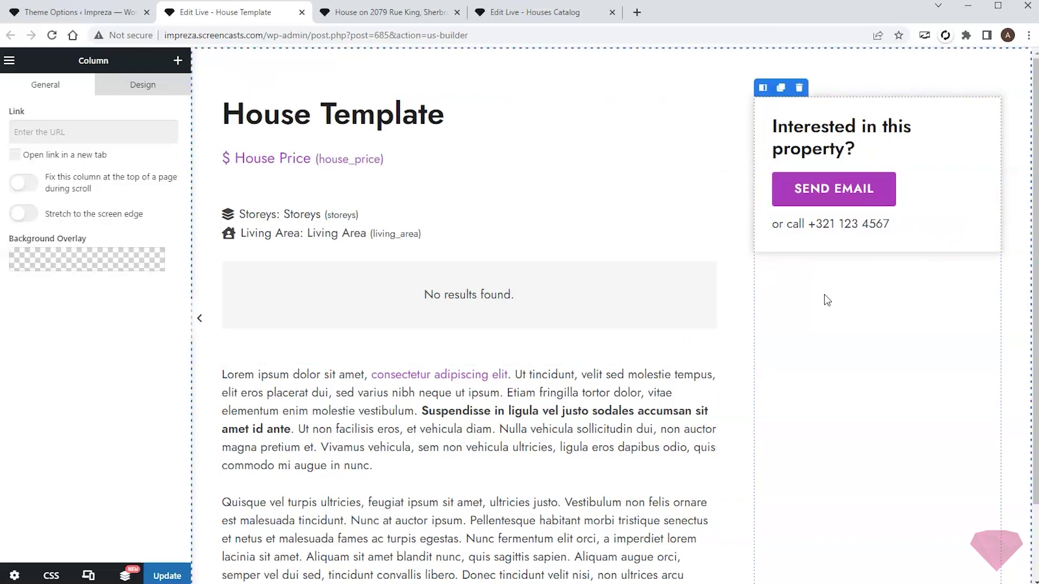
left_click(19, 185)
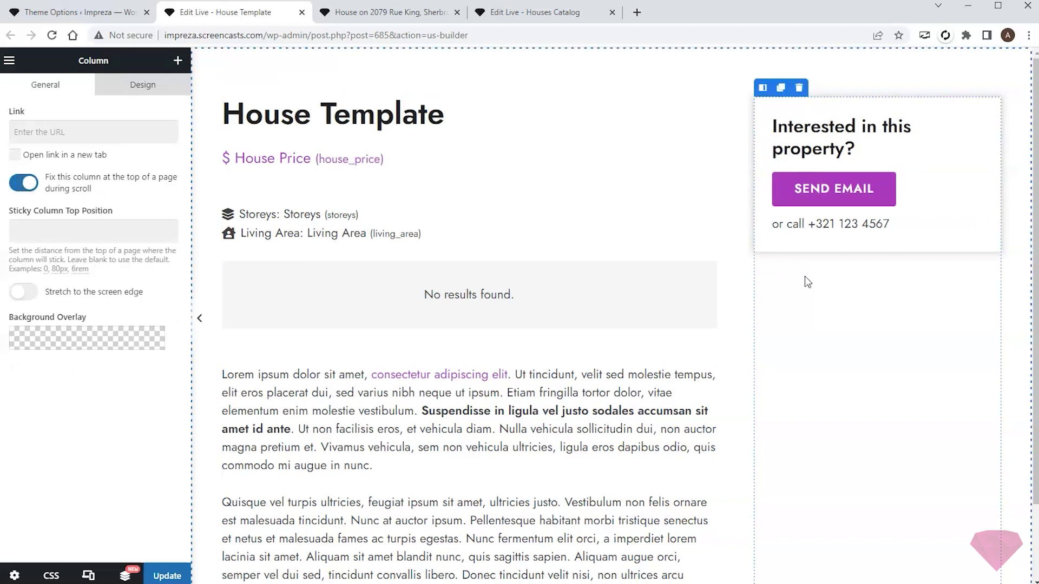
scroll(804, 276, "down", 2)
scroll(236, 106, "up", 1)
left_click(177, 60)
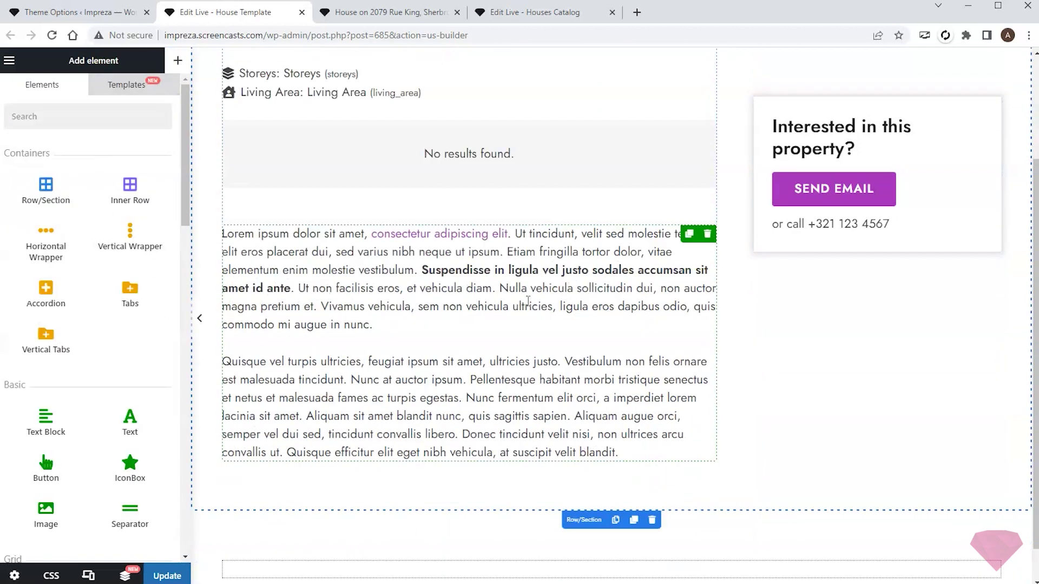
- Add an h2 text element 'See other houses' below the main content
left_click_drag(130, 422, 353, 537)
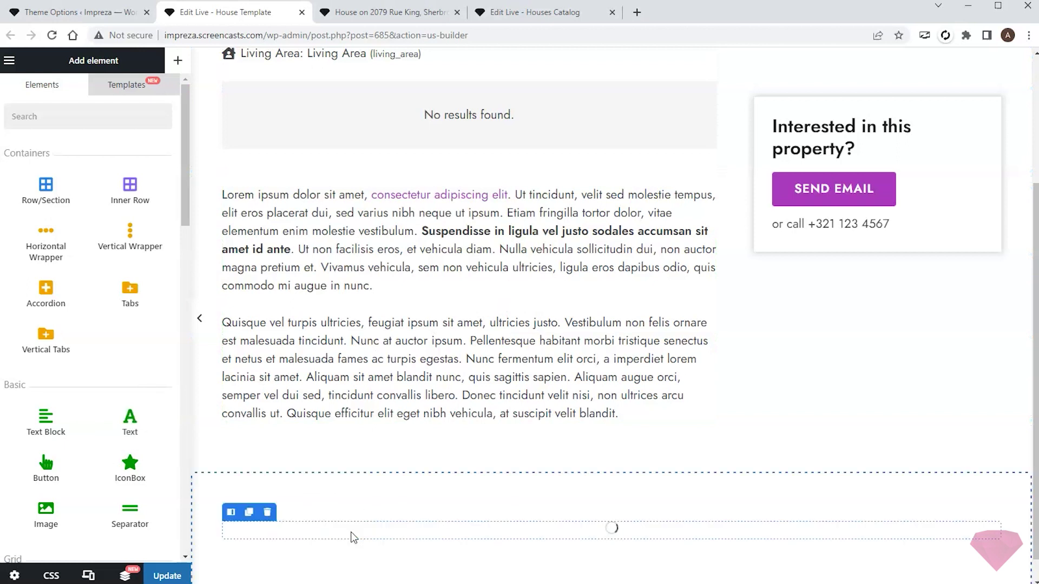
triple_click(69, 132)
type("See other houses")
left_click(83, 231)
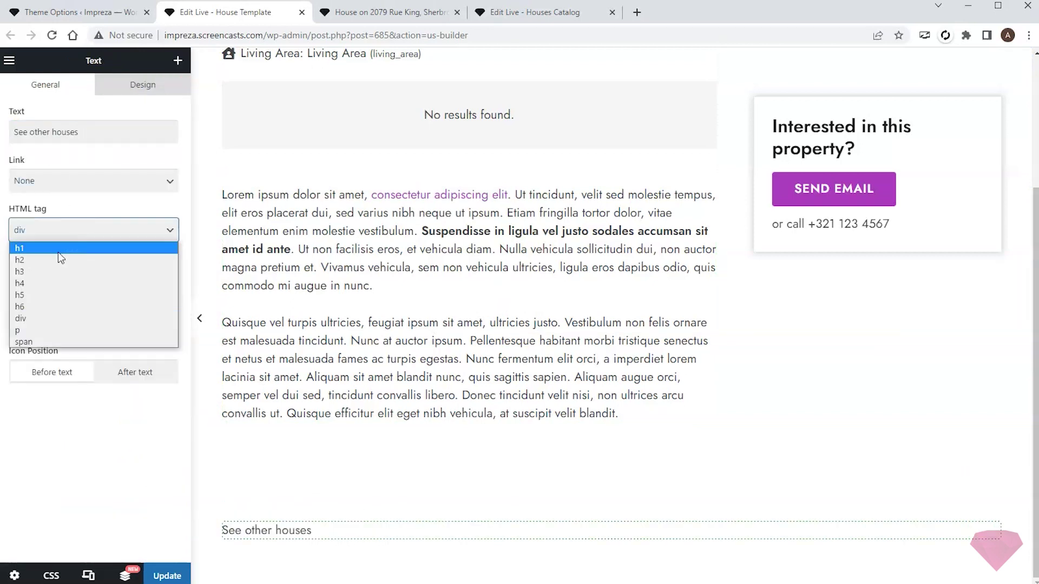
left_click(57, 252)
- Add a Grid / Listing element below the heading set to show Houses
left_click(177, 60)
scroll(89, 270, "down", 5)
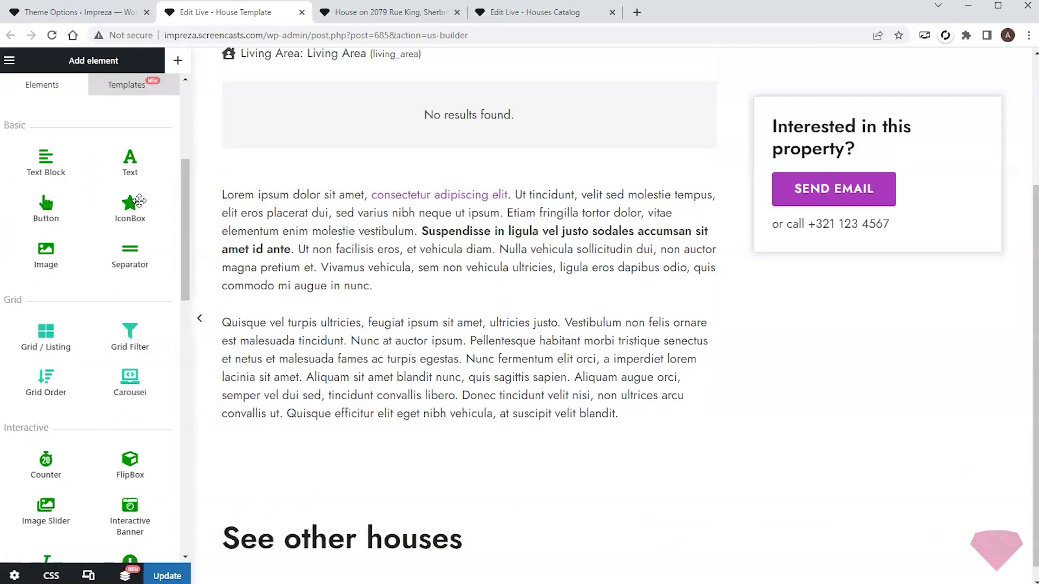
left_click_drag(47, 322, 372, 538)
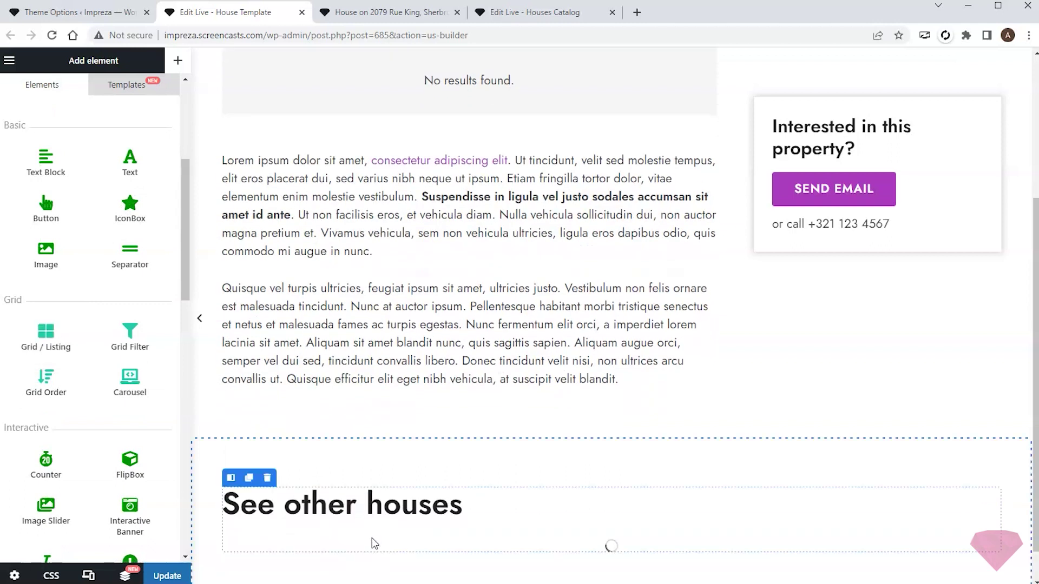
scroll(433, 438, "down", 2)
left_click(93, 154)
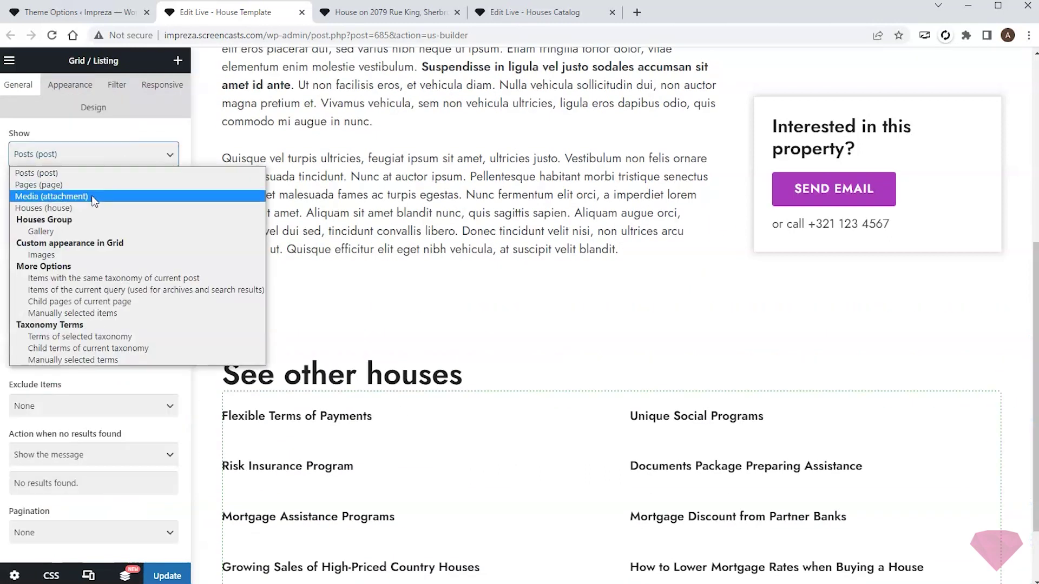
left_click(65, 208)
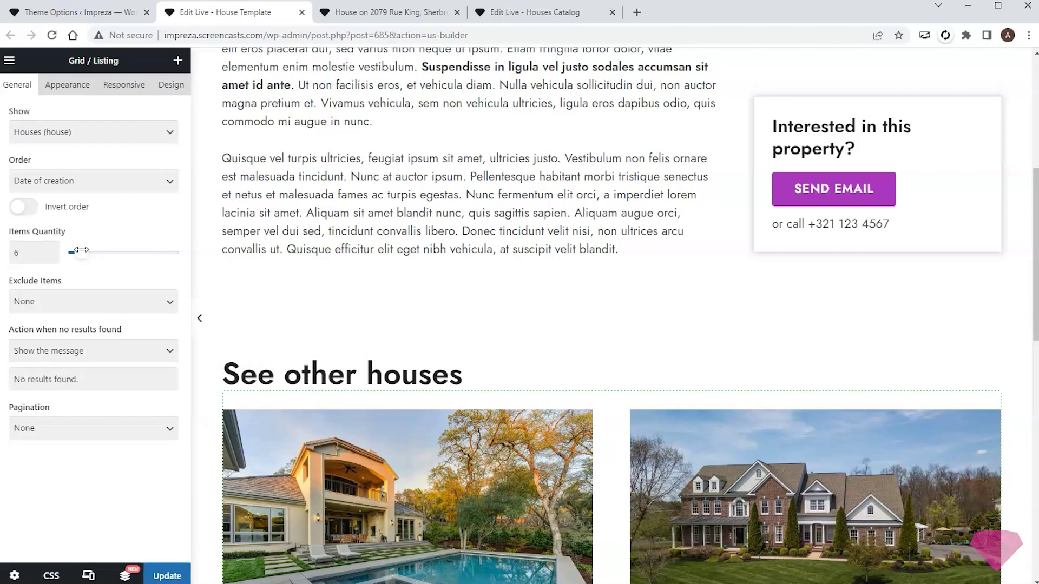
- Set the grid to 3 columns with the Houses Catalog layout and update the template
left_click(64, 85)
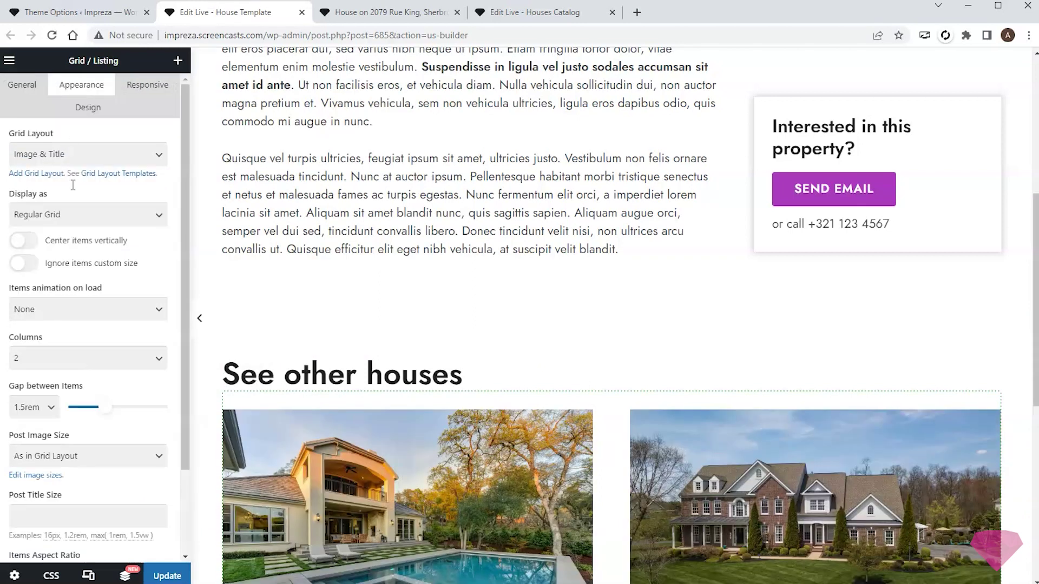
left_click(77, 357)
left_click(59, 400)
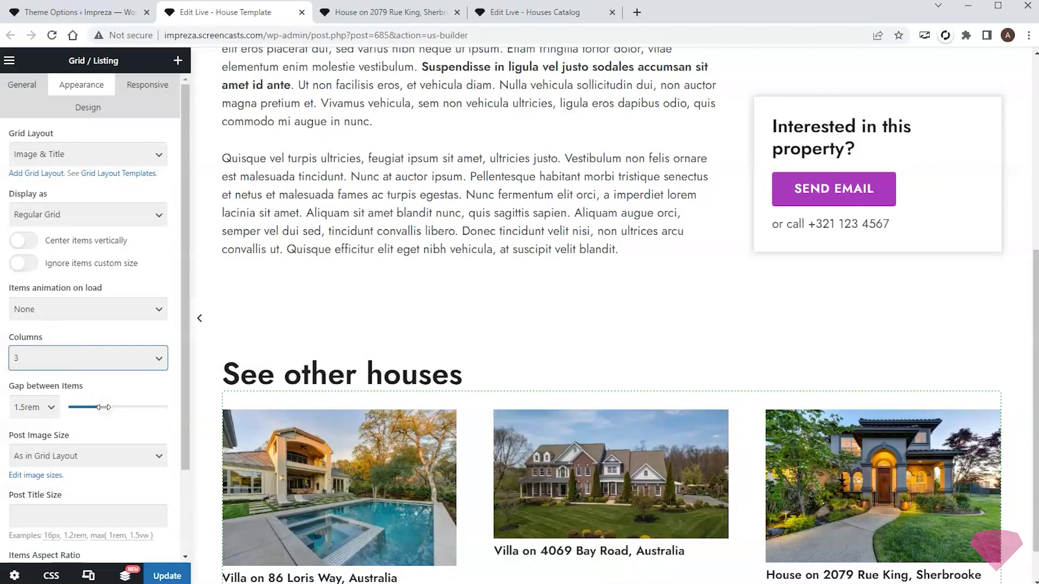
left_click(79, 161)
left_click(65, 182)
scroll(483, 252, "down", 2)
scroll(495, 236, "up", 8)
left_click(172, 574)
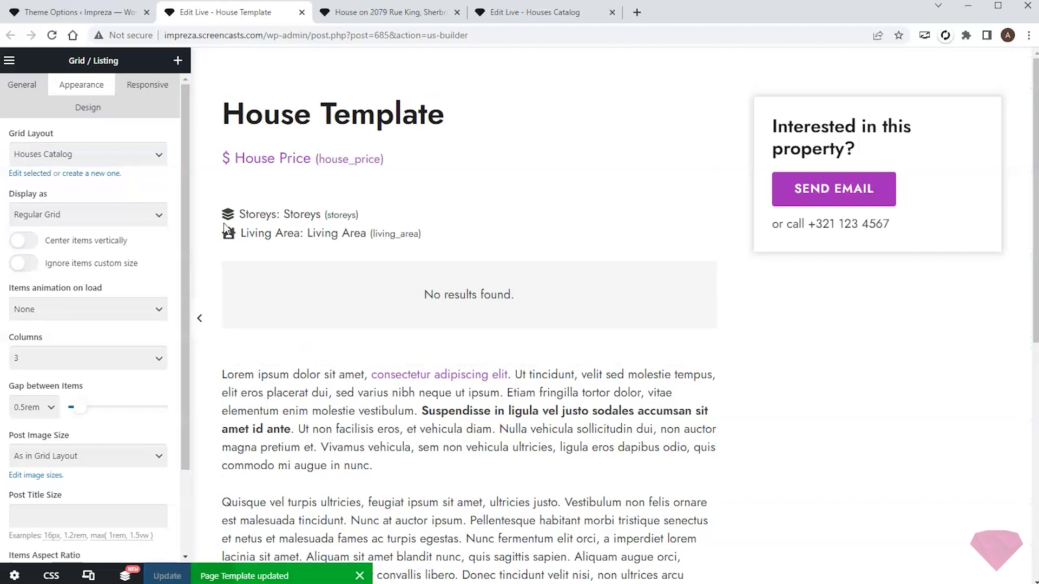
left_click(357, 17)
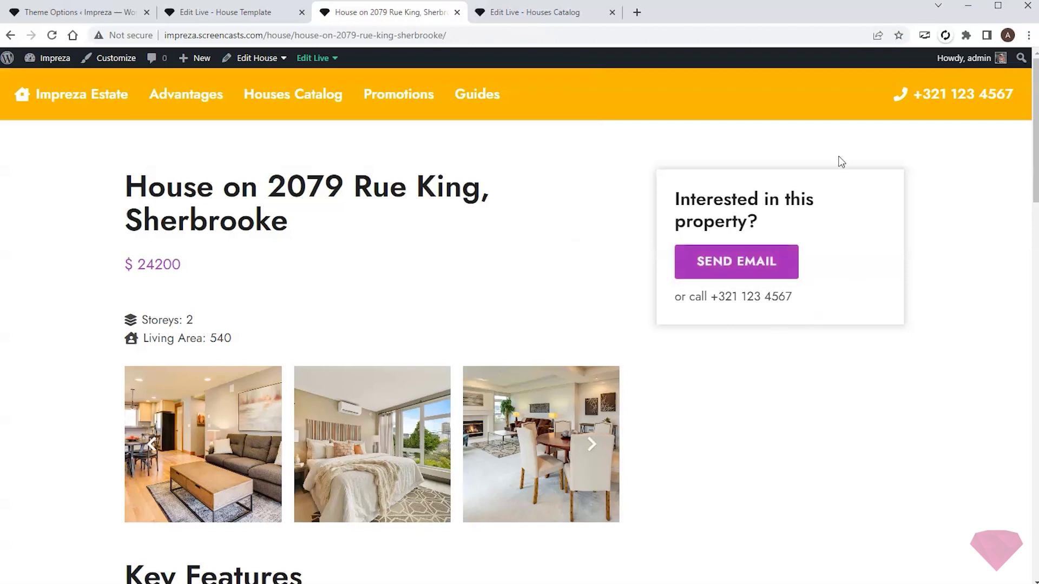
scroll(960, 259, "down", 20)
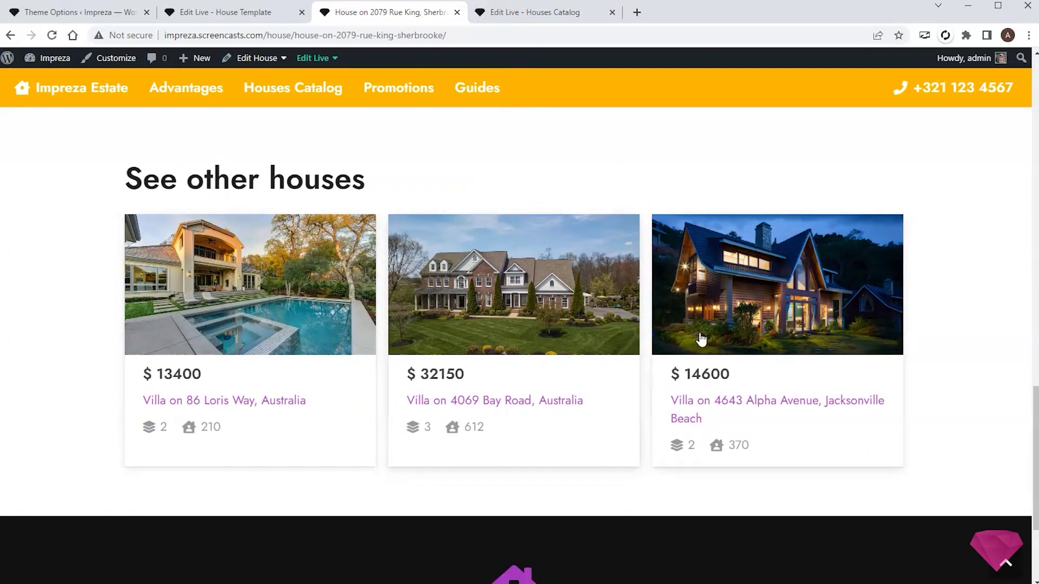
scroll(746, 324, "up", 1)
scroll(745, 324, "up", 15)
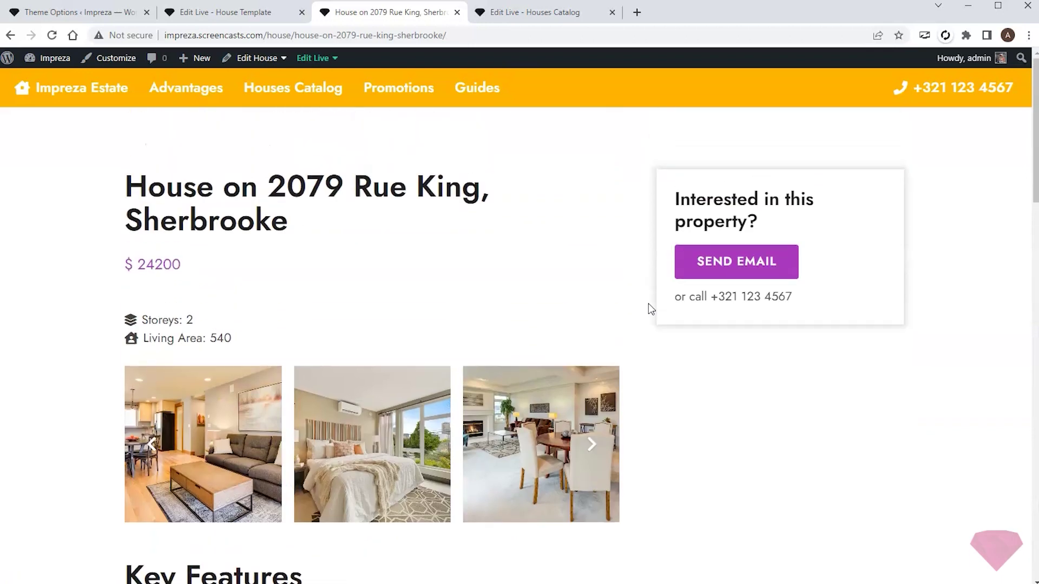
left_click(591, 444)
left_click(591, 444)
left_click(592, 444)
left_click(399, 443)
left_click(984, 254)
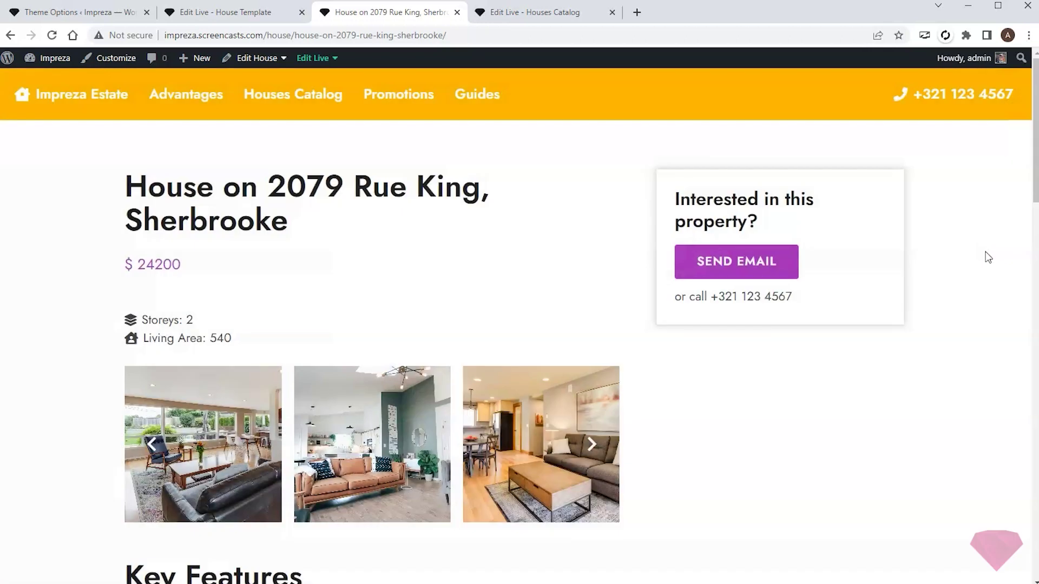
- Go to the Houses Catalog page and scroll through the house cards
left_click(284, 100)
scroll(801, 221, "down", 3)
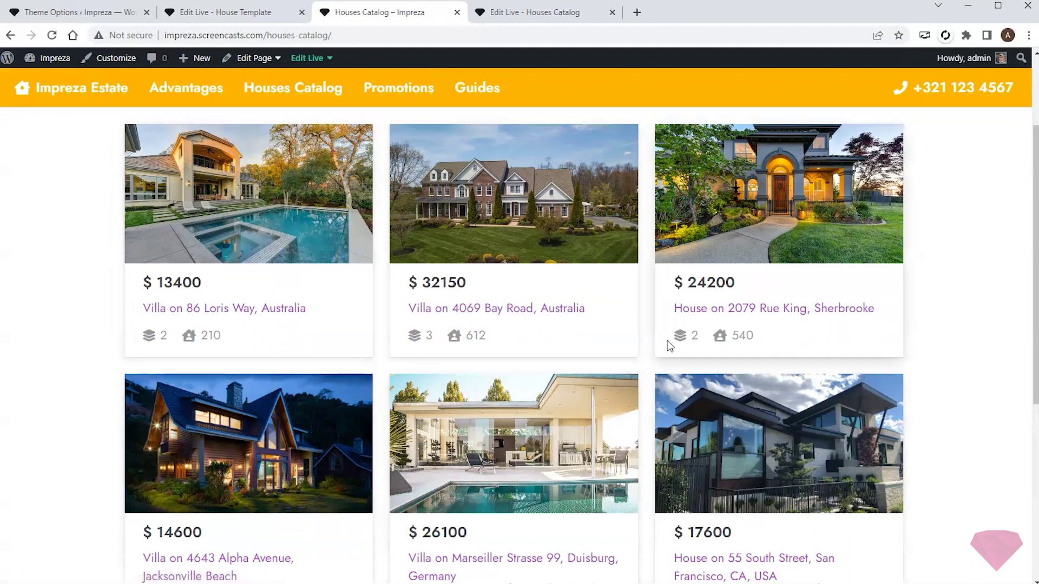
scroll(941, 280, "up", 3)
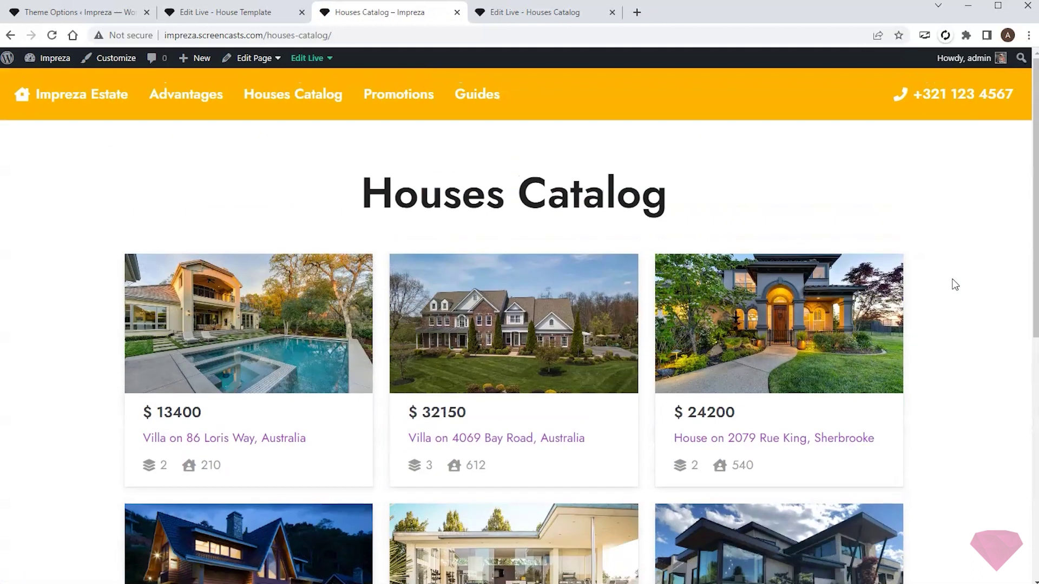